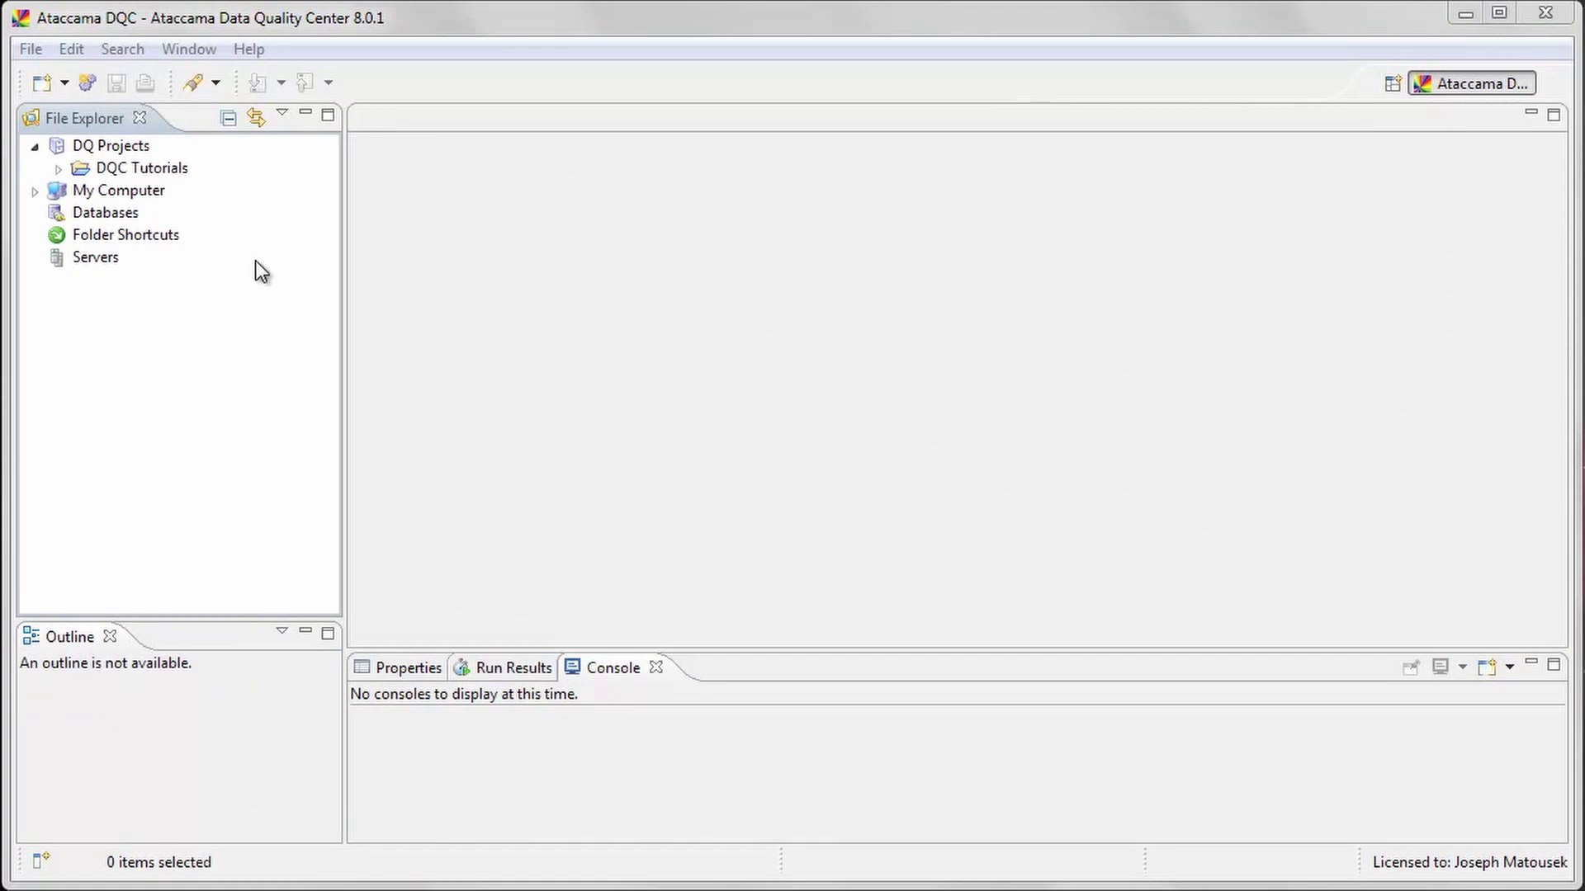
# Step: Expand the DQC Tutorials project, then expand and collapse the 01 Hello World folder
pyautogui.click(57, 167)
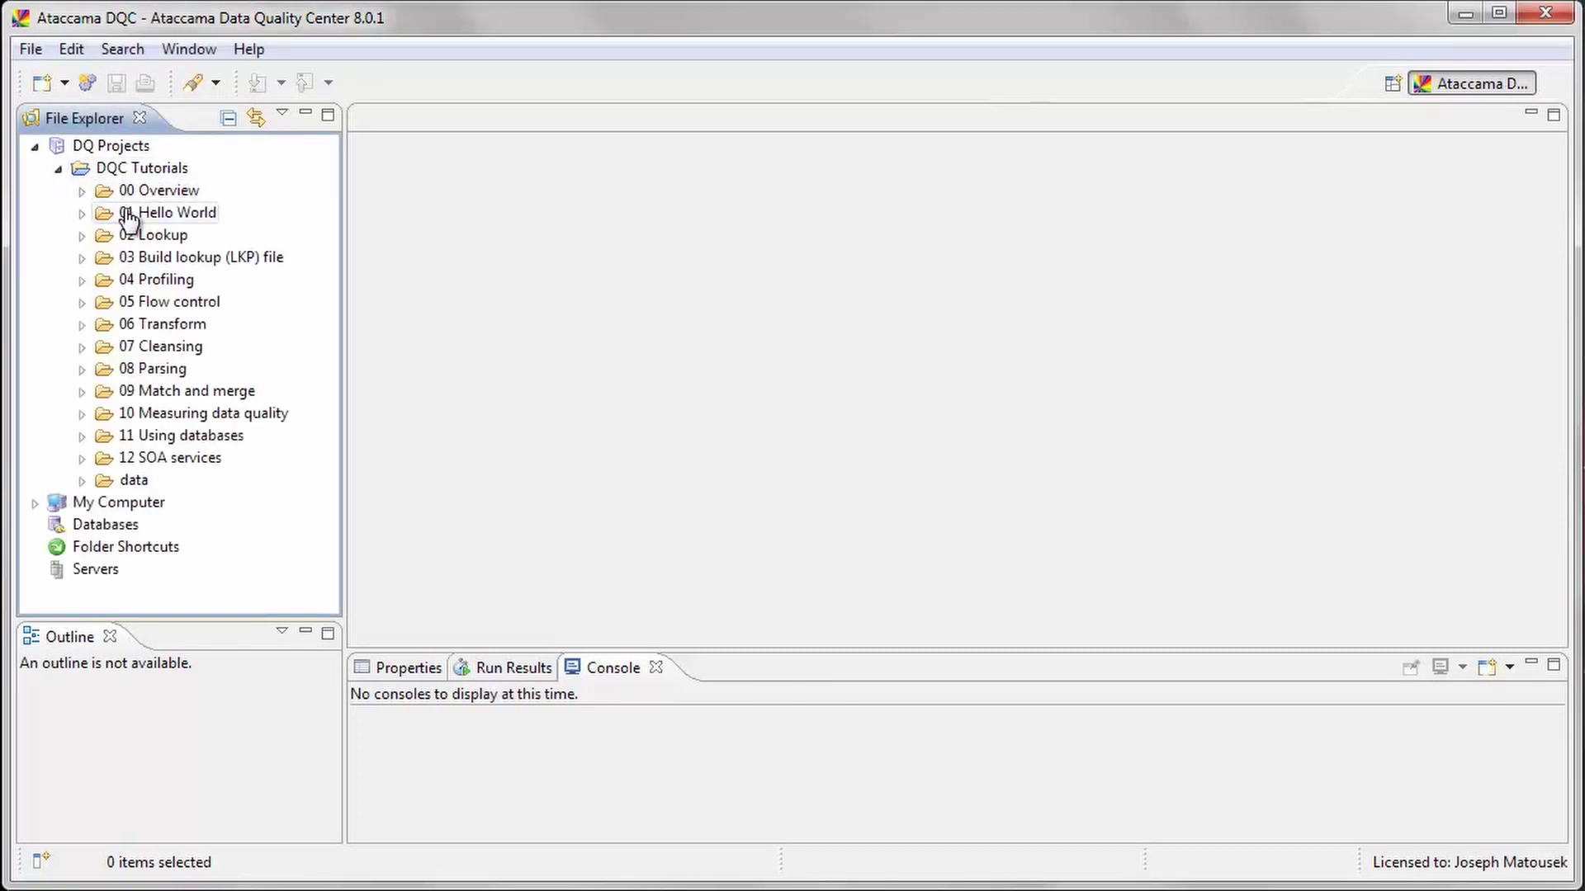
pyautogui.click(190, 221)
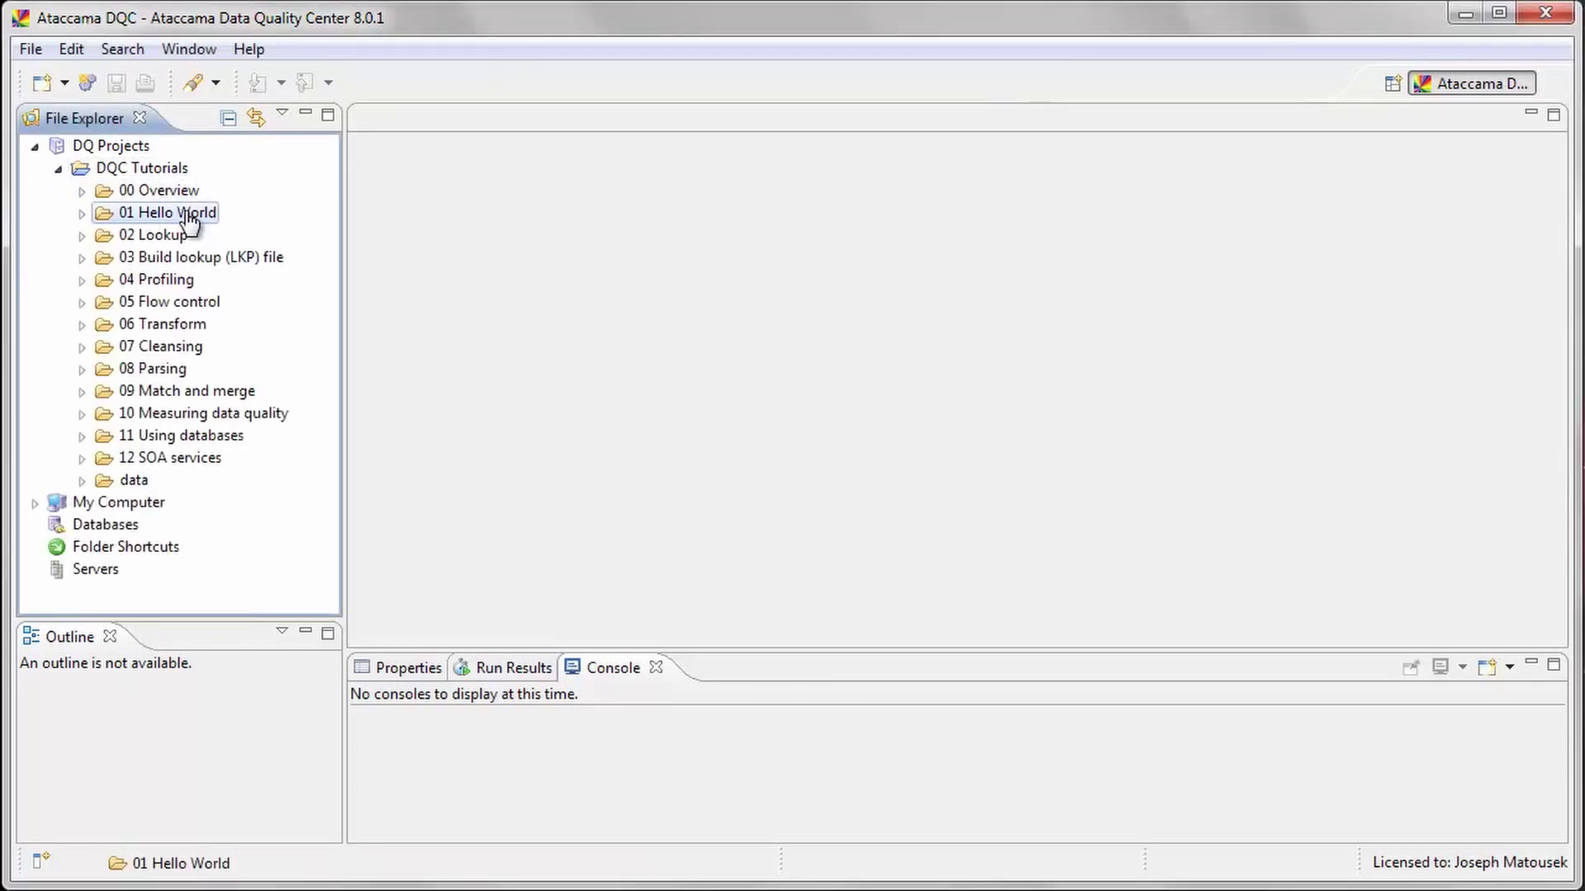
pyautogui.click(84, 214)
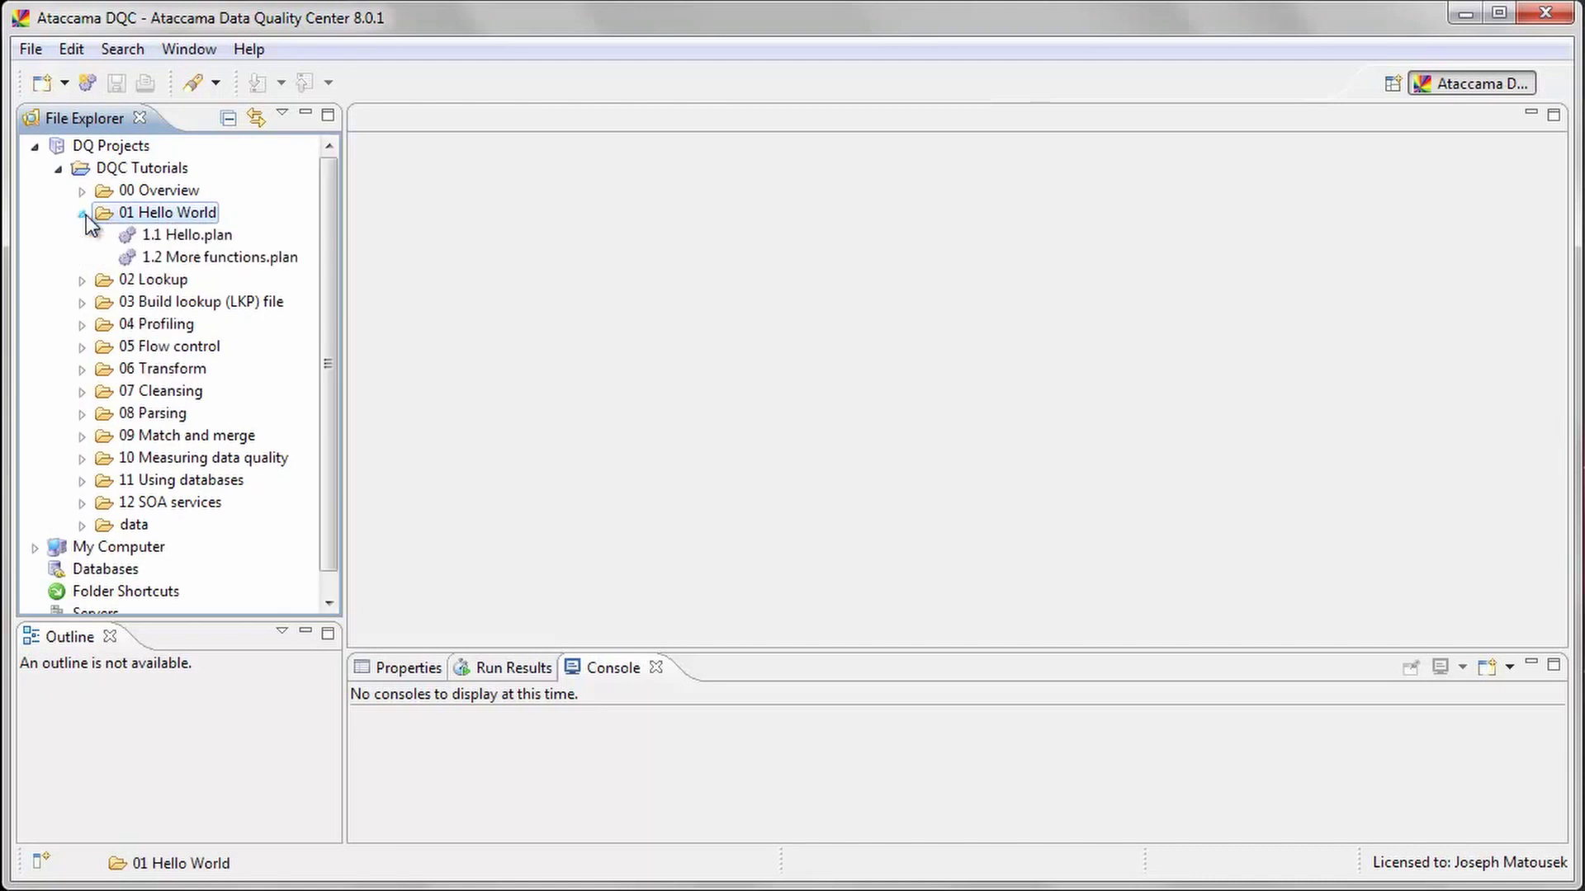
pyautogui.click(83, 215)
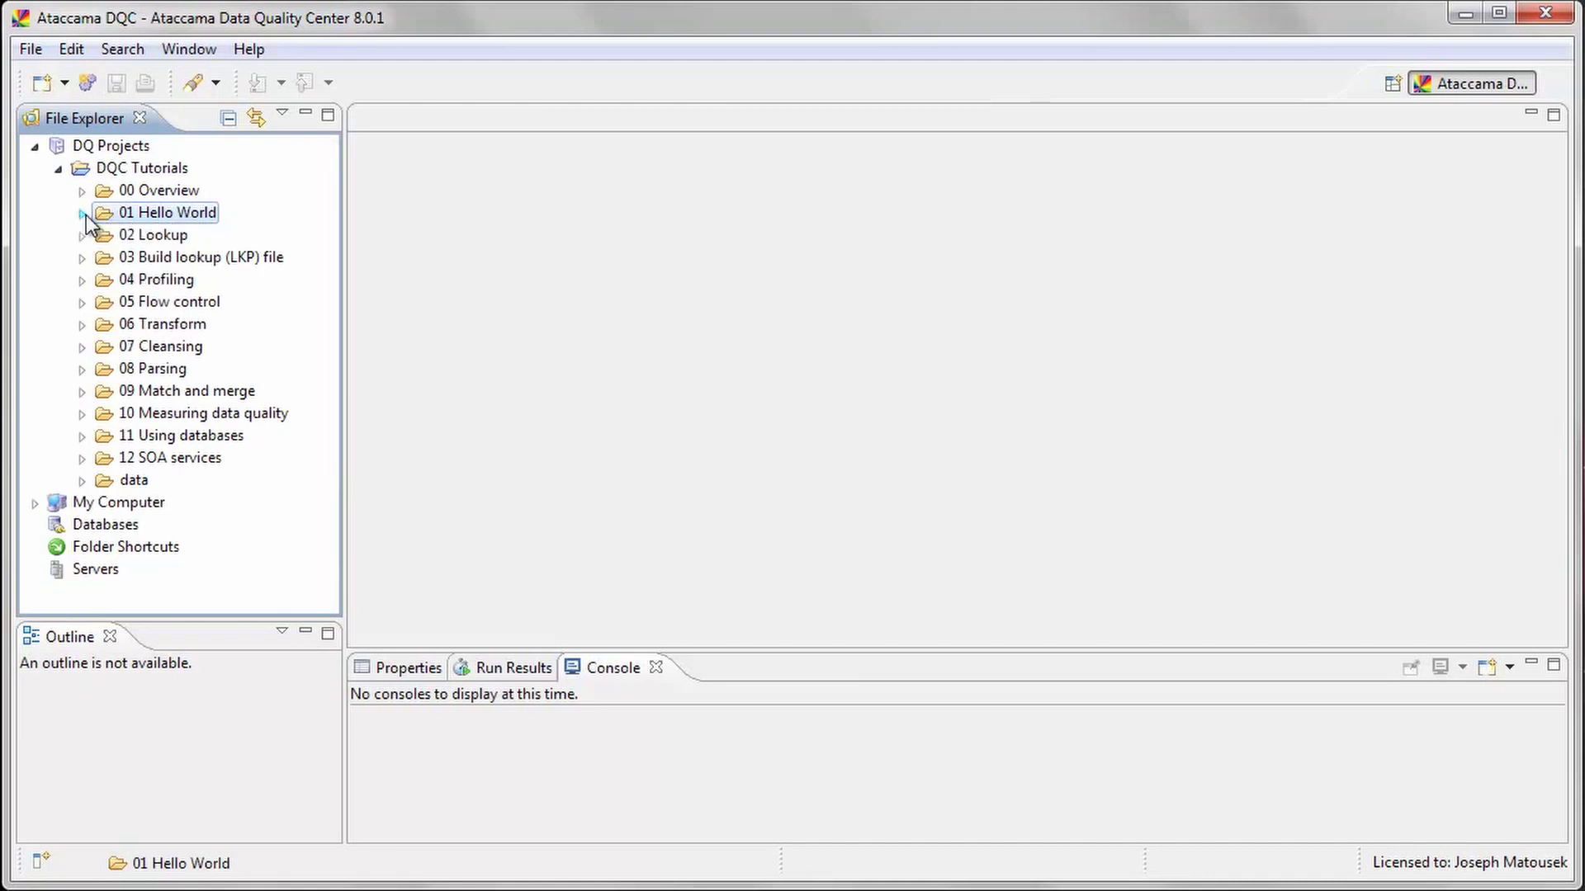
# Step: Create a new plan called Hello World in the 01 Hello World folder
pyautogui.rightClick(187, 214)
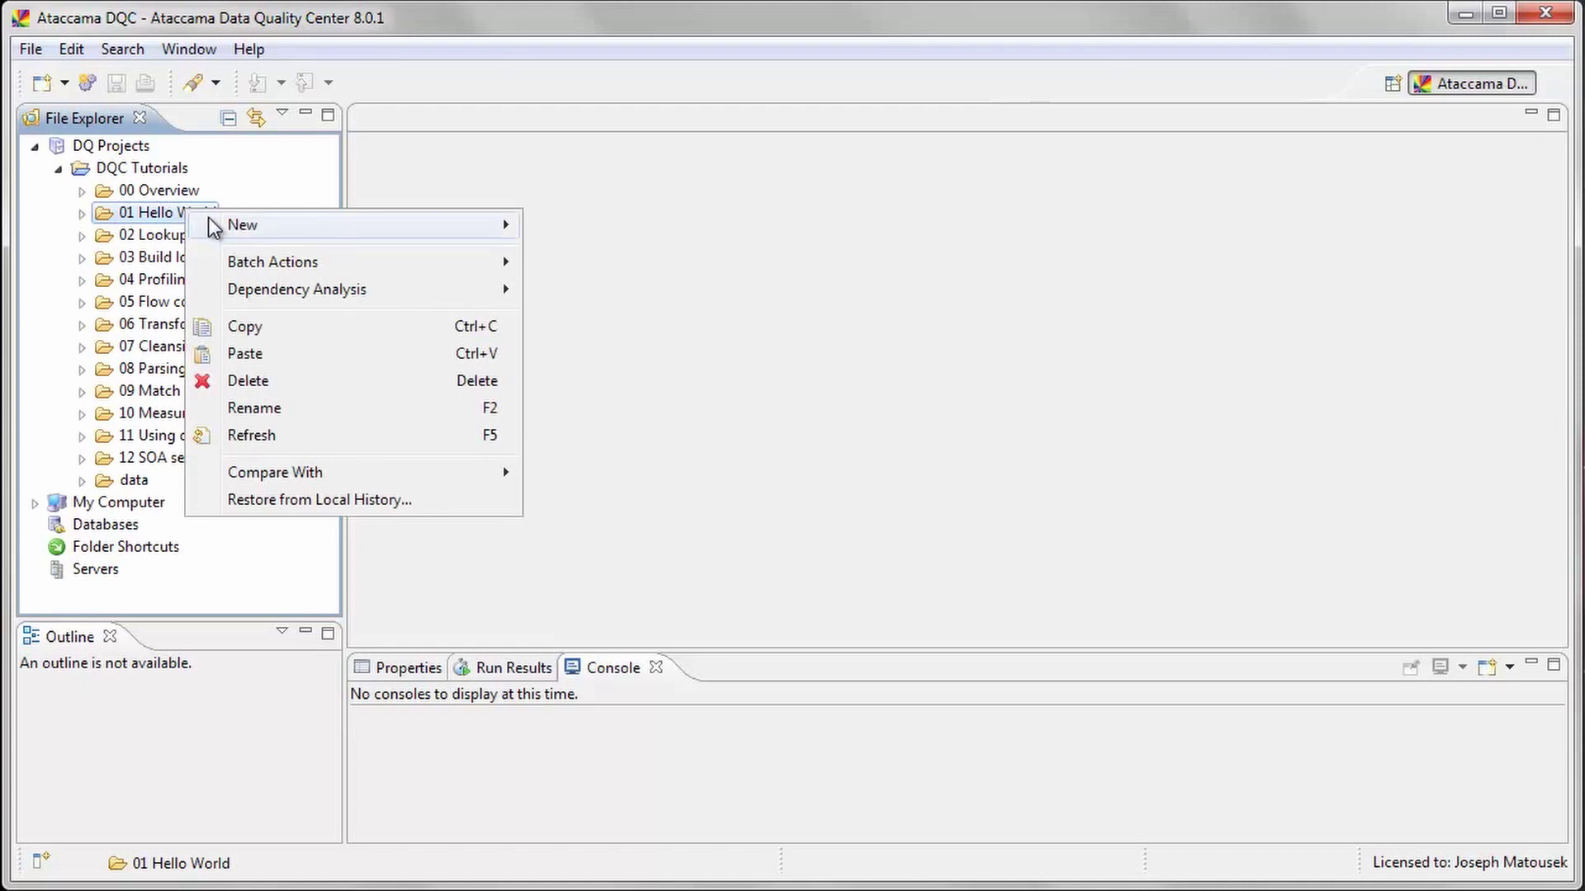
pyautogui.moveTo(354, 224)
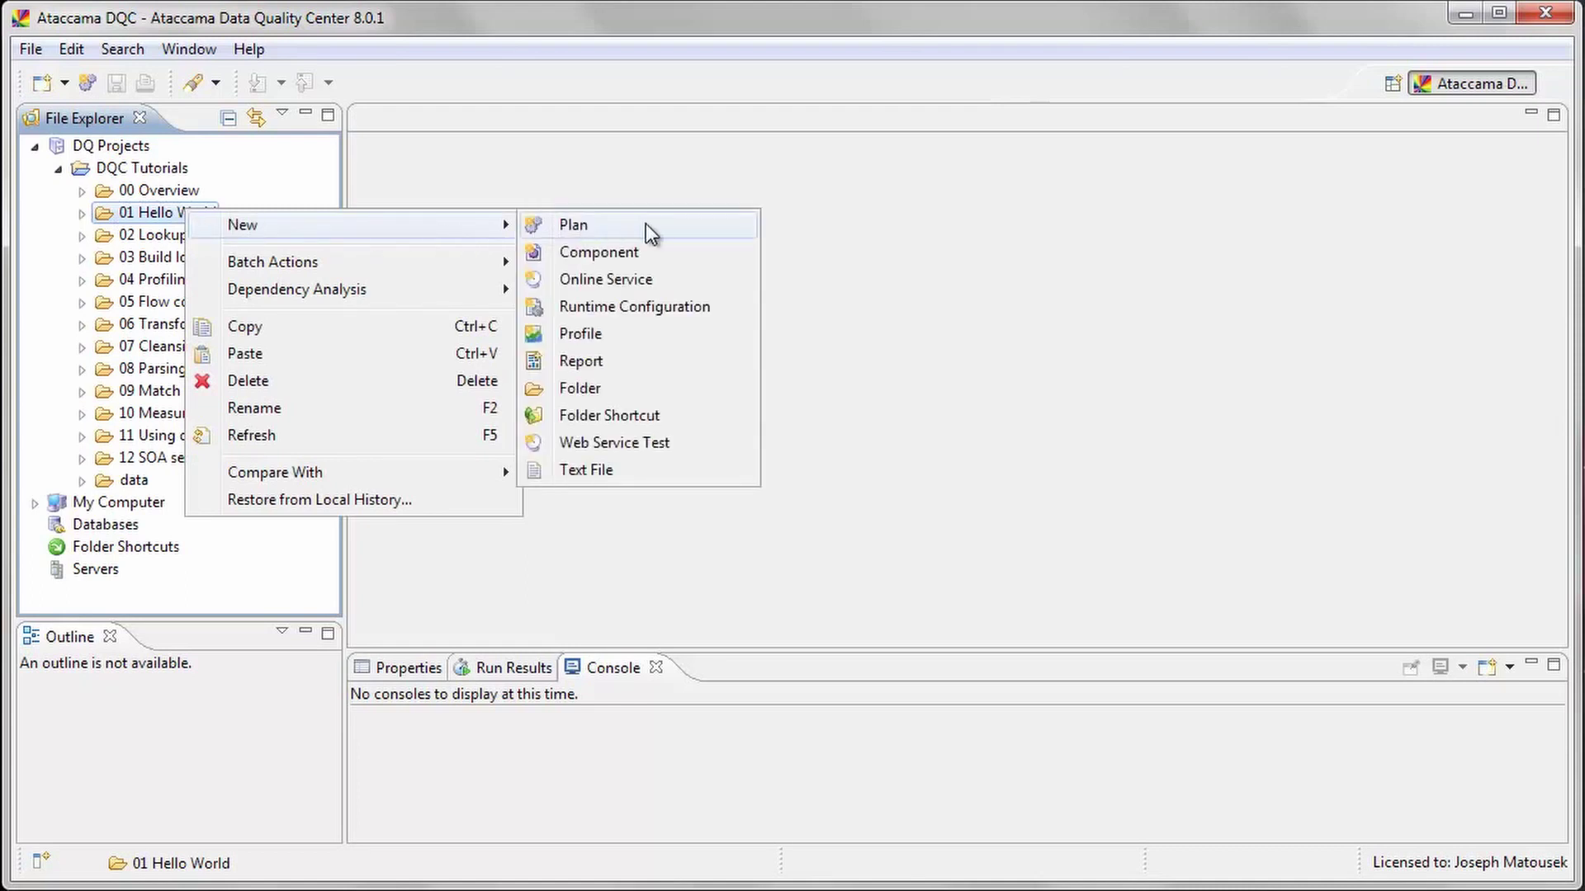
pyautogui.click(652, 227)
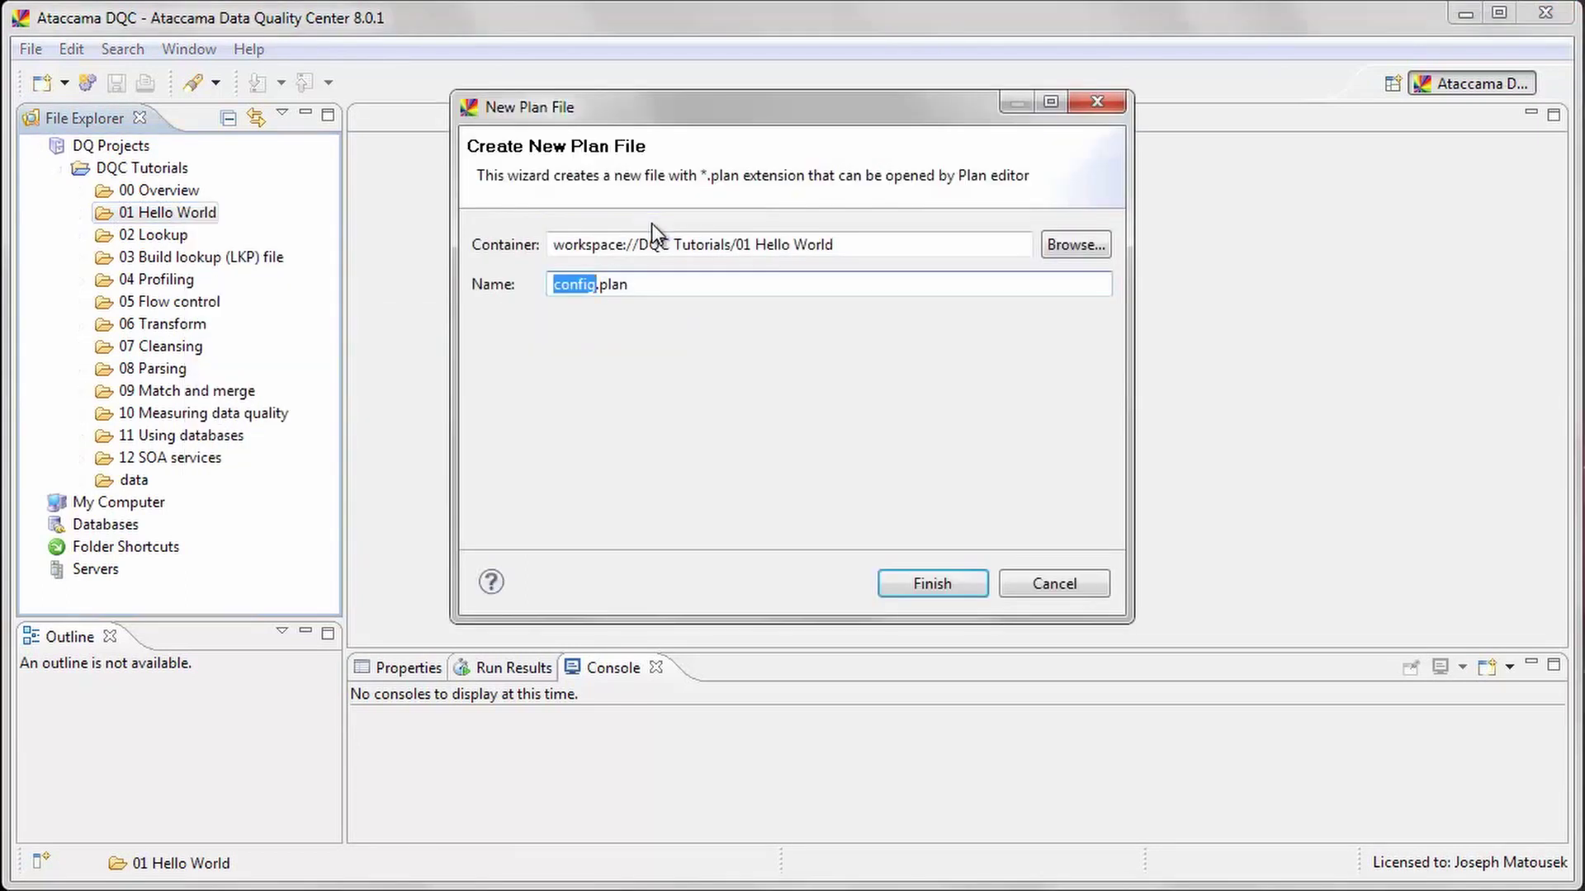
pyautogui.write('Hello World')
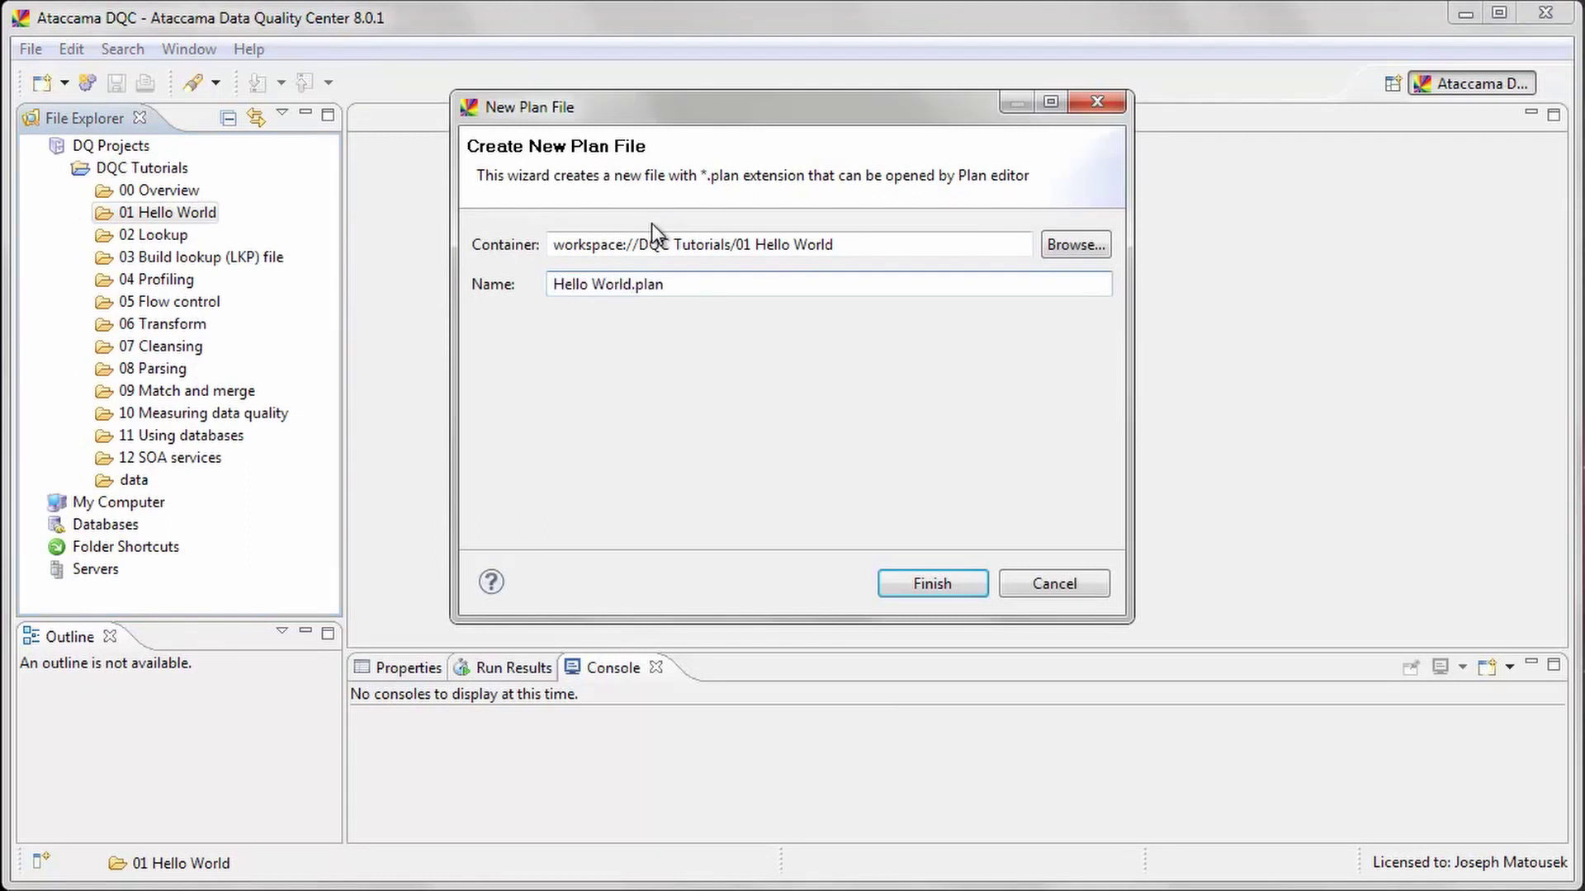
pyautogui.click(932, 584)
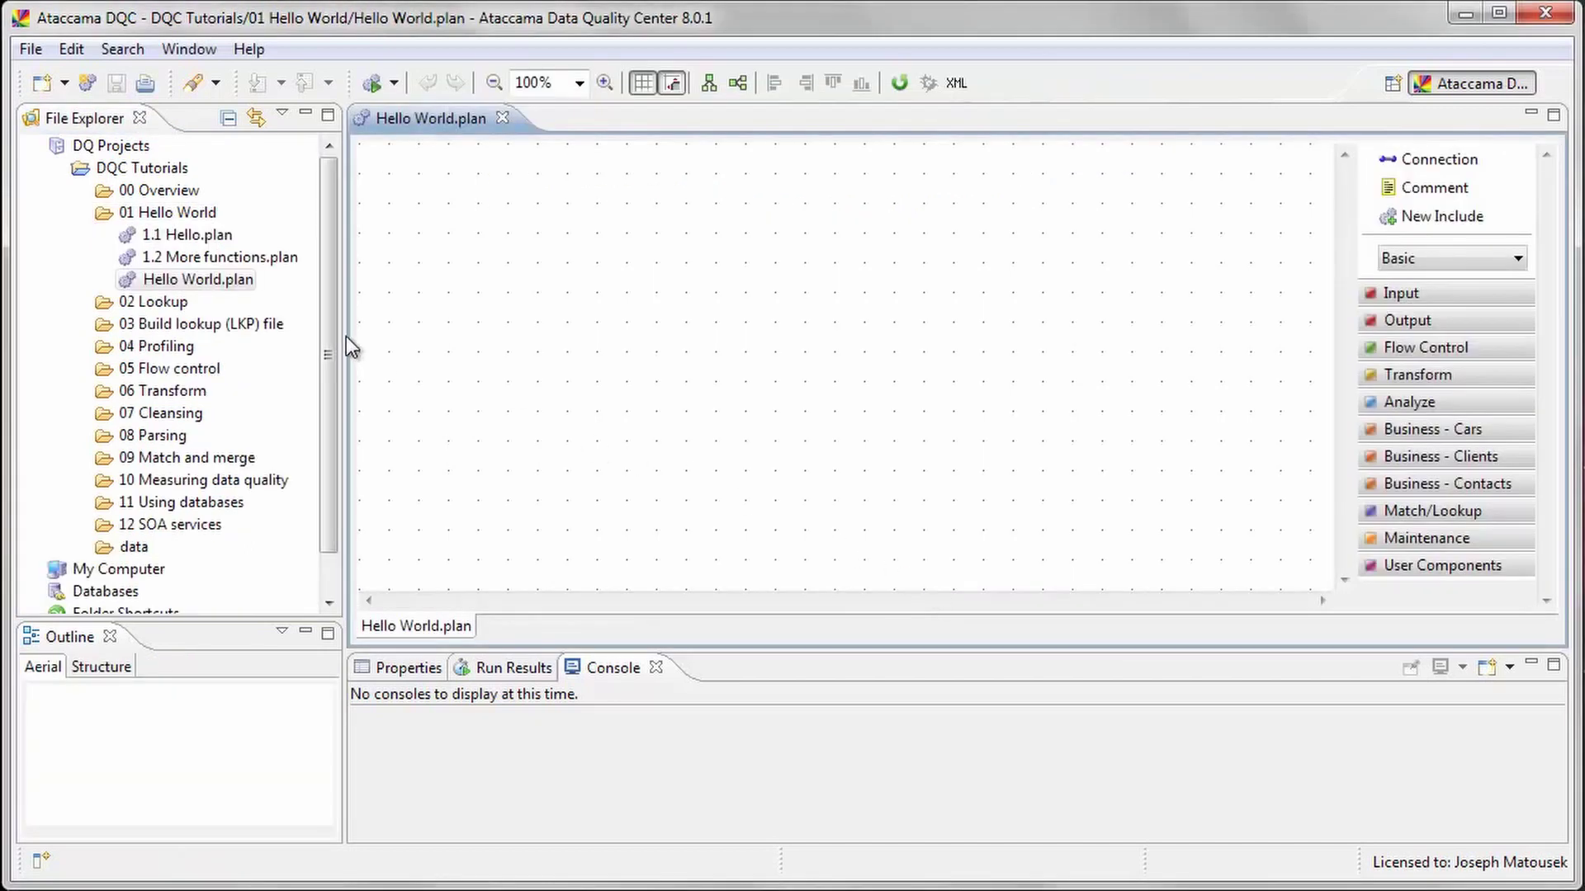
pyautogui.moveTo(324, 323); pyautogui.dragTo(323, 398)
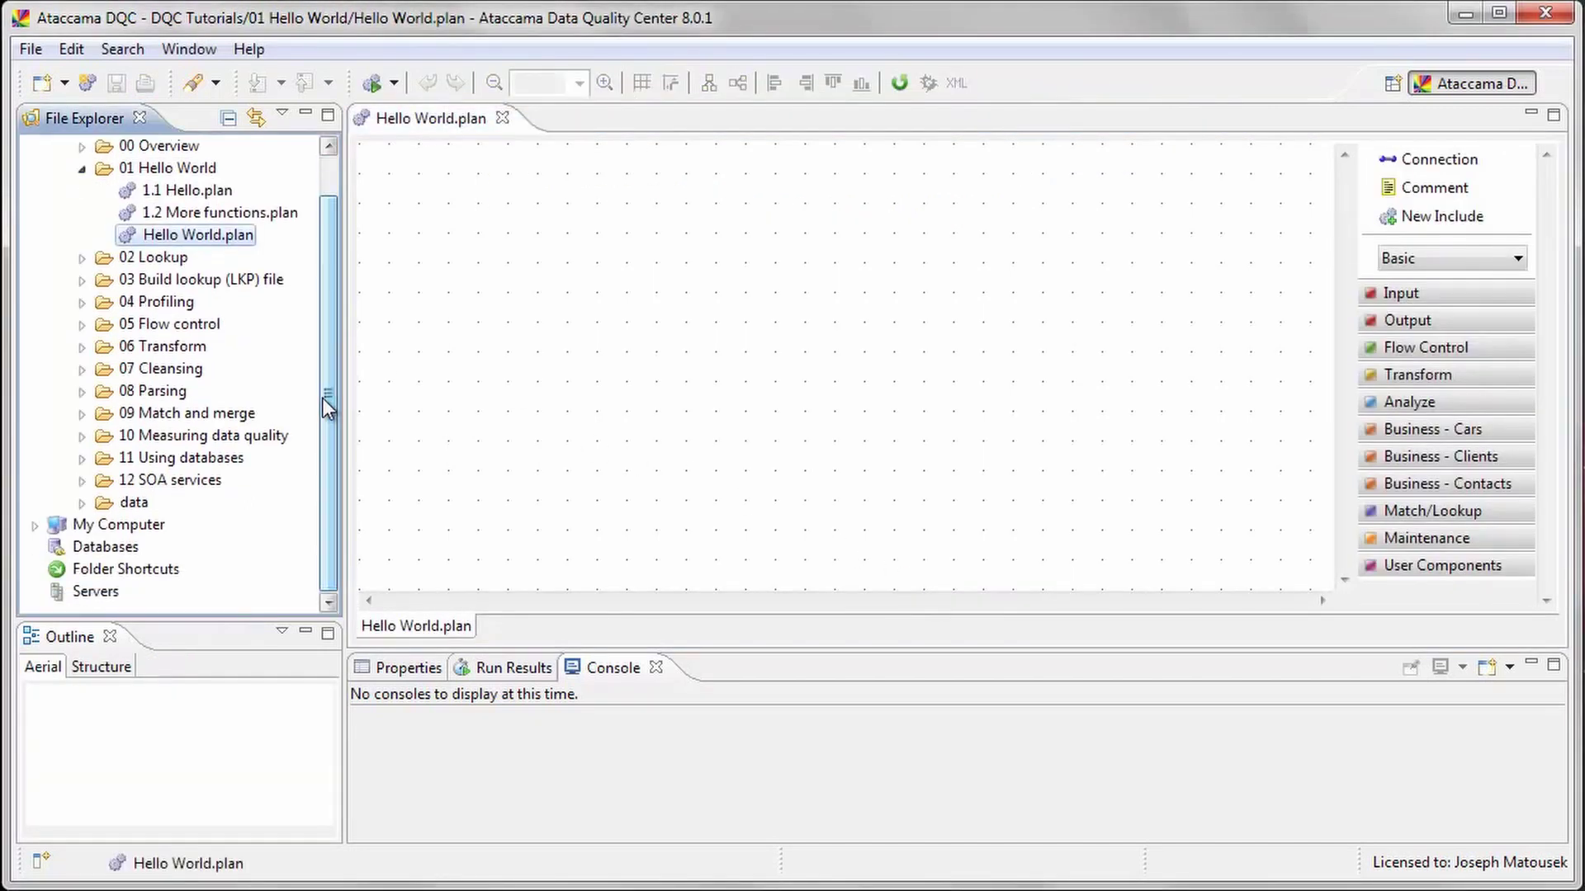
# Step: Expand data > in and preview names.txt with its 72 name records
pyautogui.click(82, 503)
pyautogui.click(106, 547)
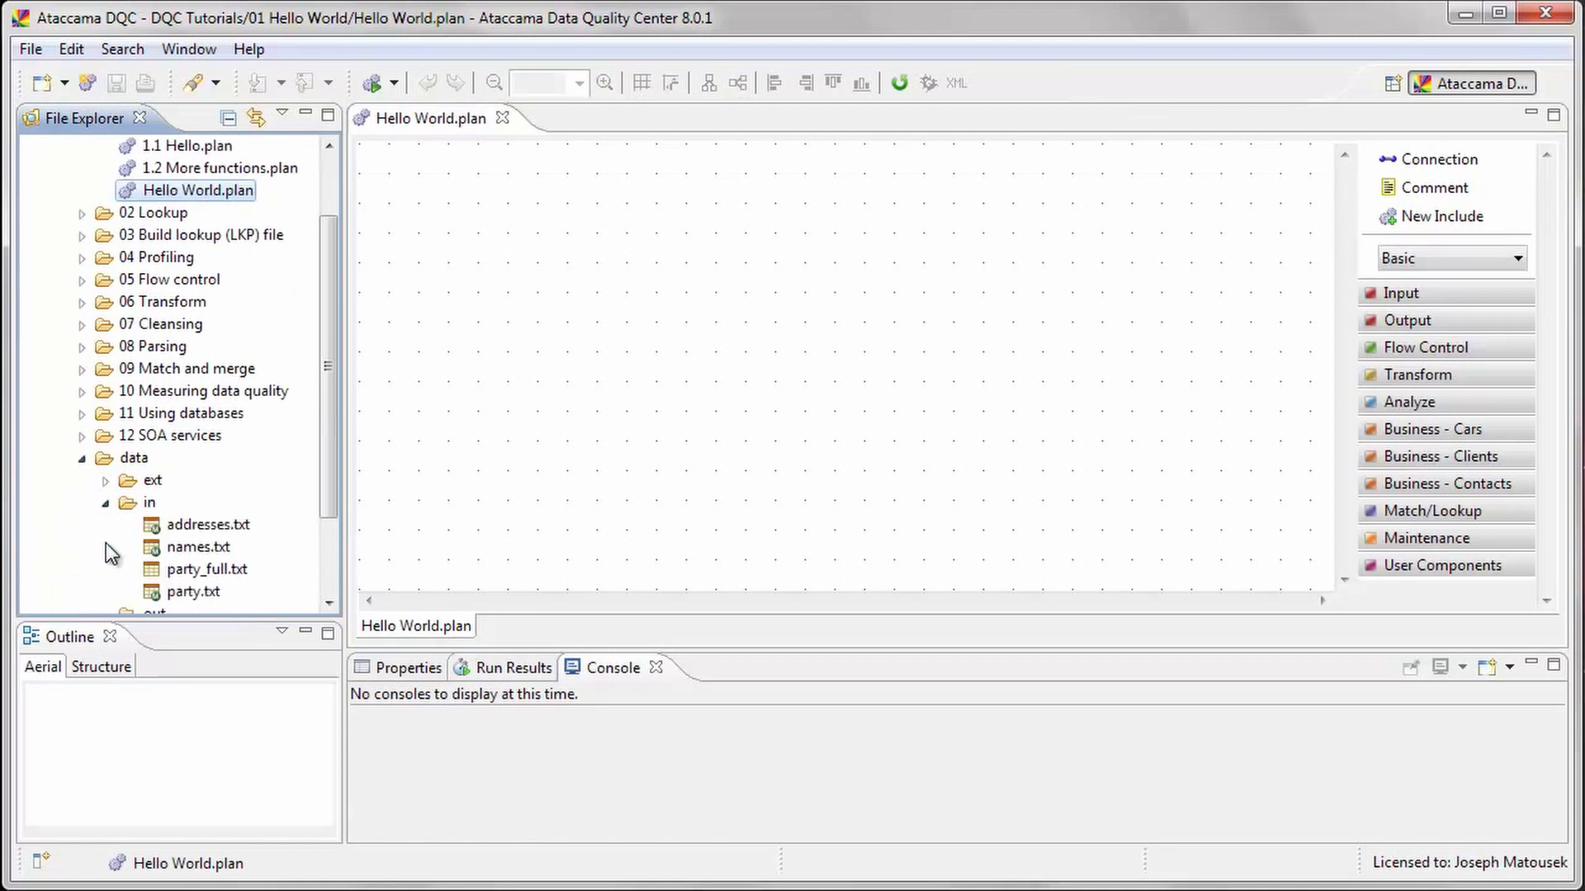
pyautogui.click(201, 552)
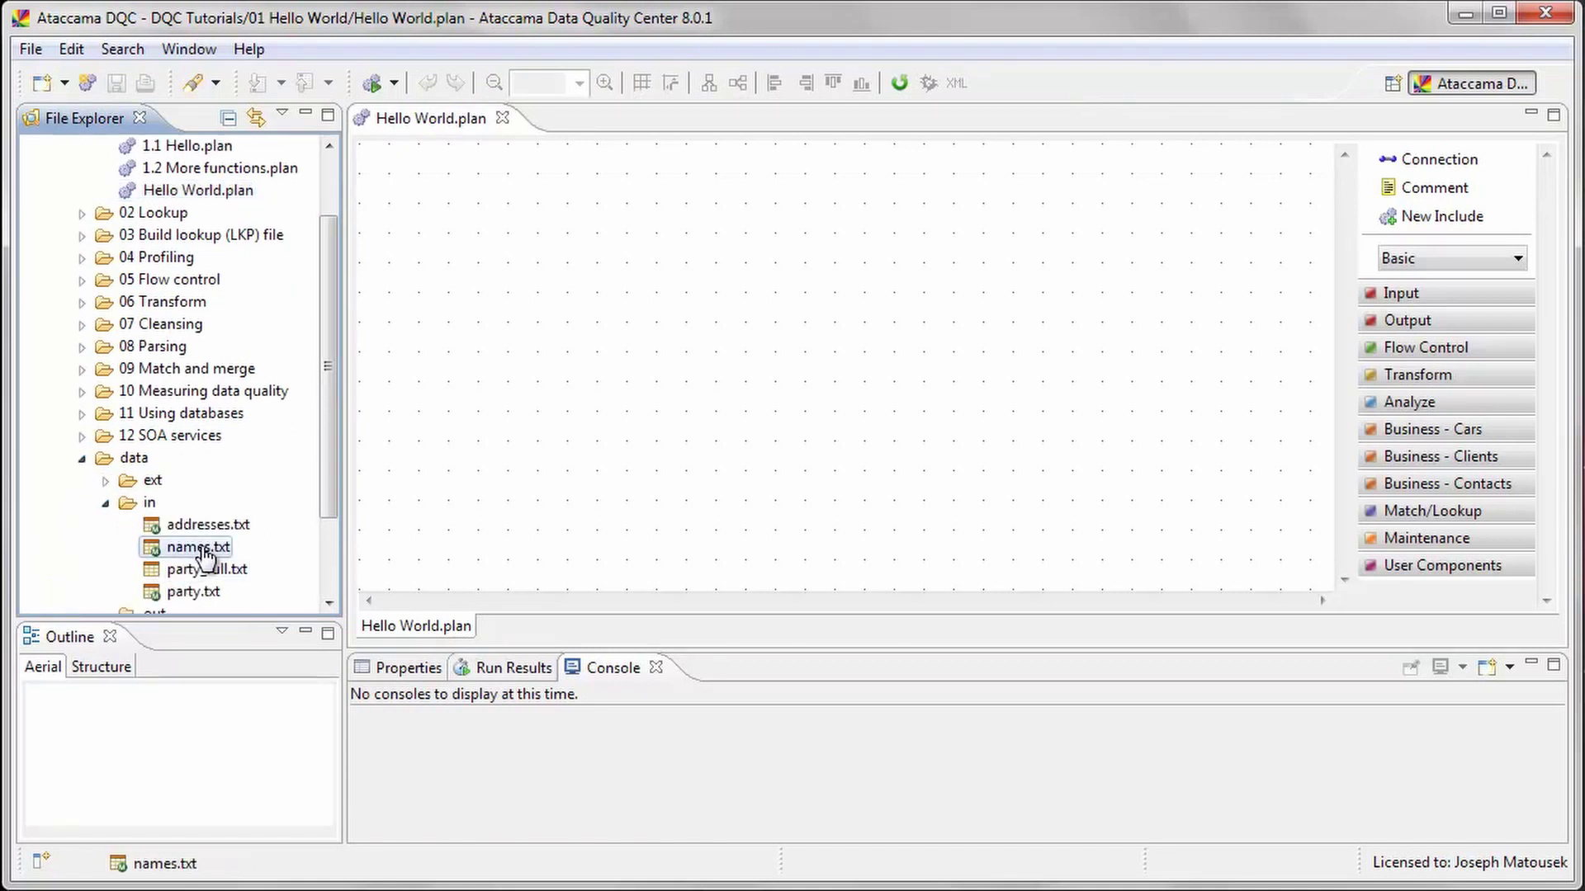
pyautogui.doubleClick(203, 551)
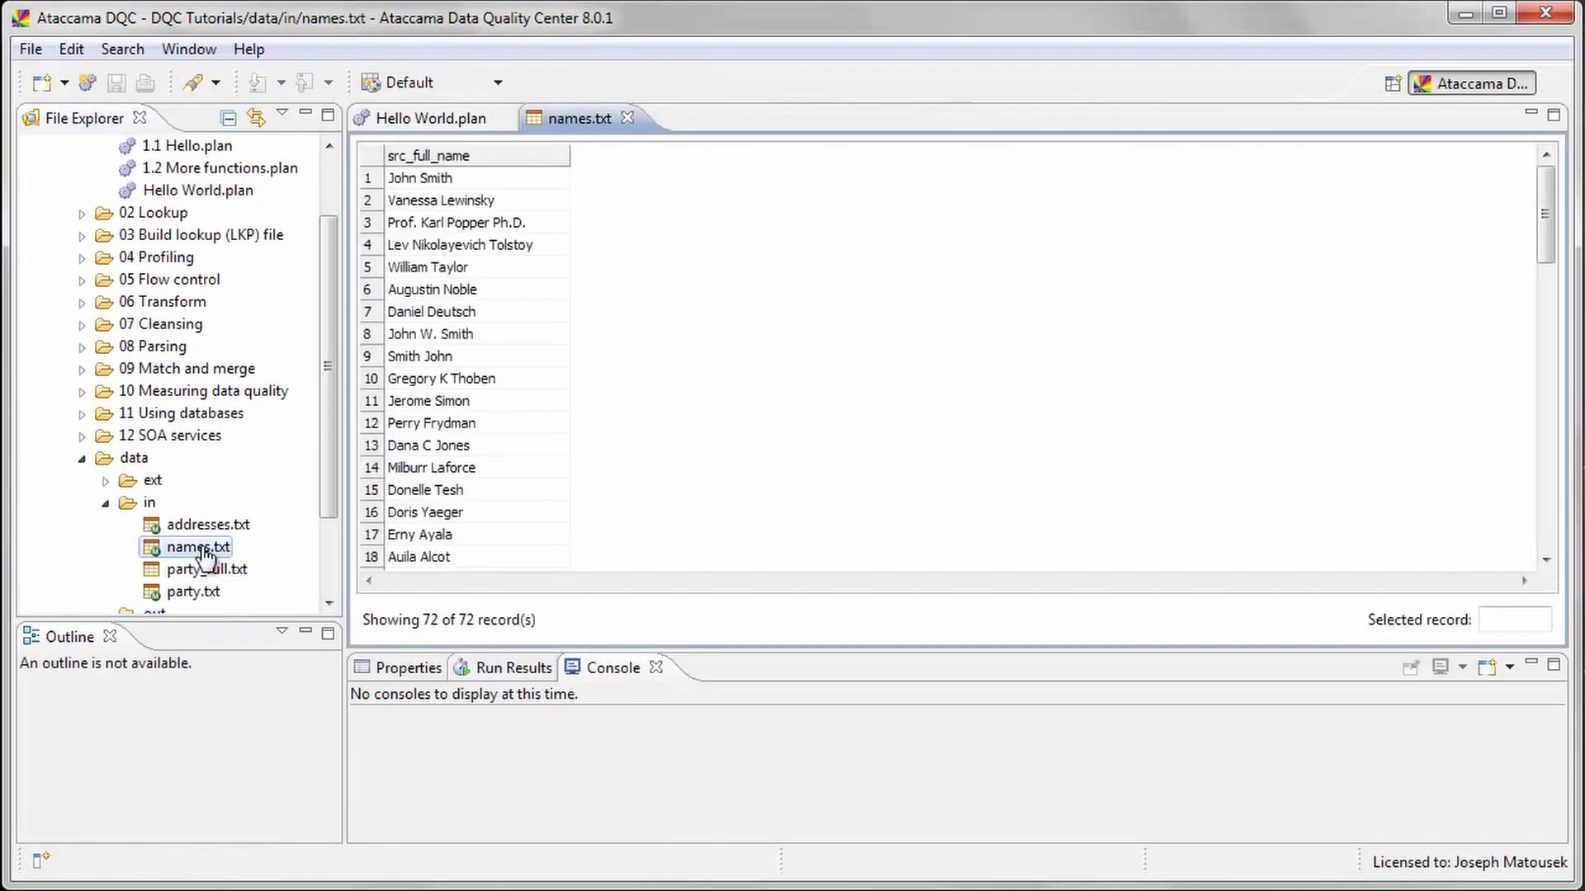
pyautogui.moveTo(1544, 211)
pyautogui.mouseDown()
pyautogui.moveTo(1536, 506)
pyautogui.moveTo(1546, 192)
pyautogui.mouseUp()
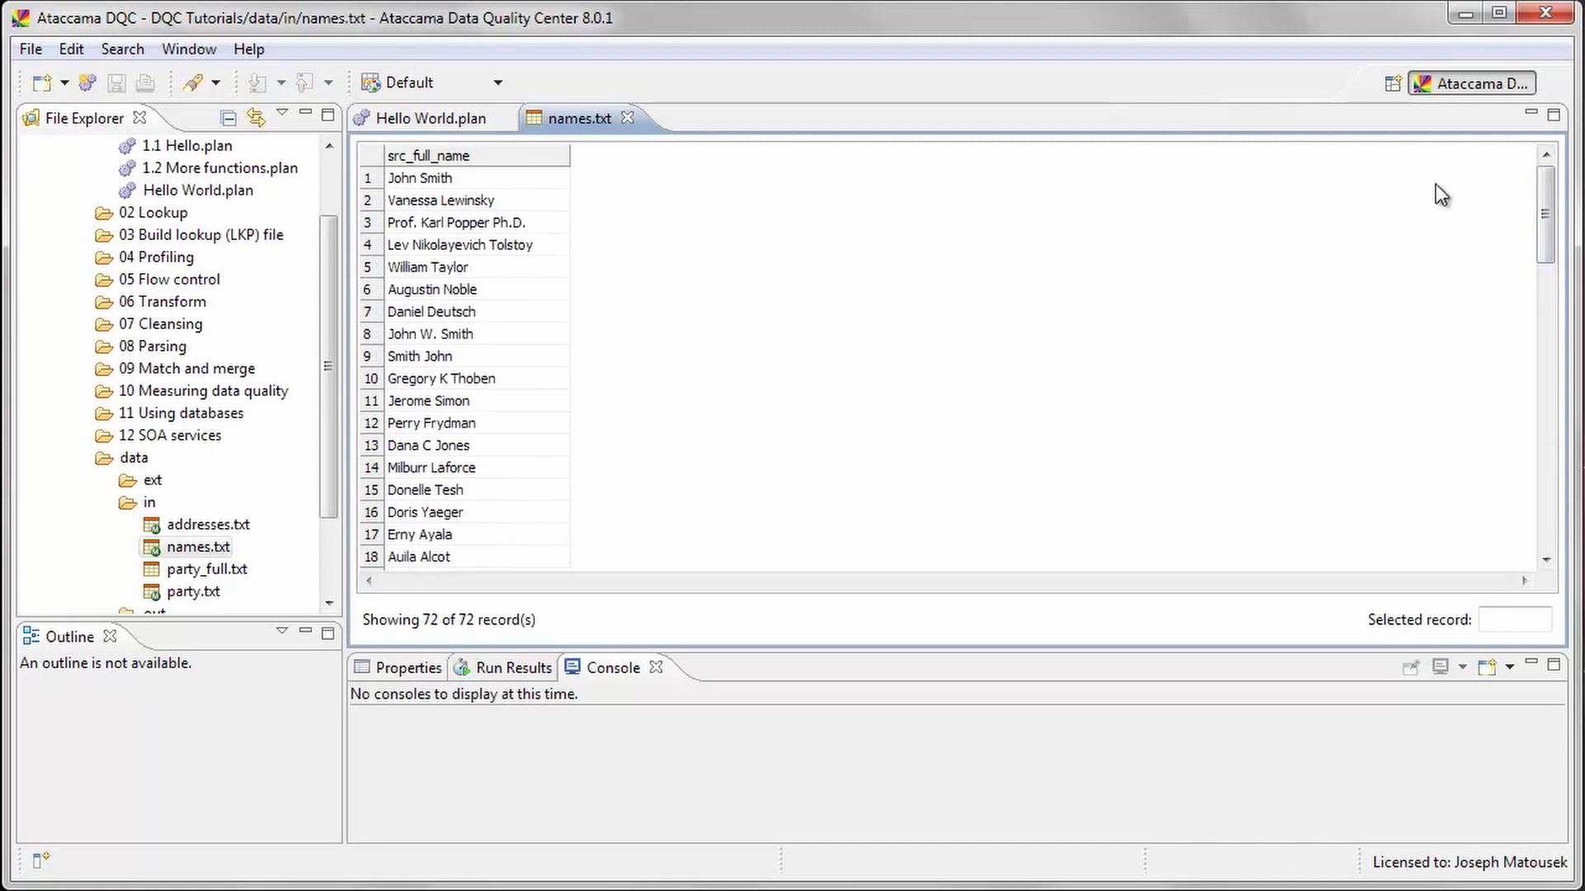
# Step: Add names.txt to the plan as a reader, discarding a trial Column Assigner
pyautogui.click(628, 119)
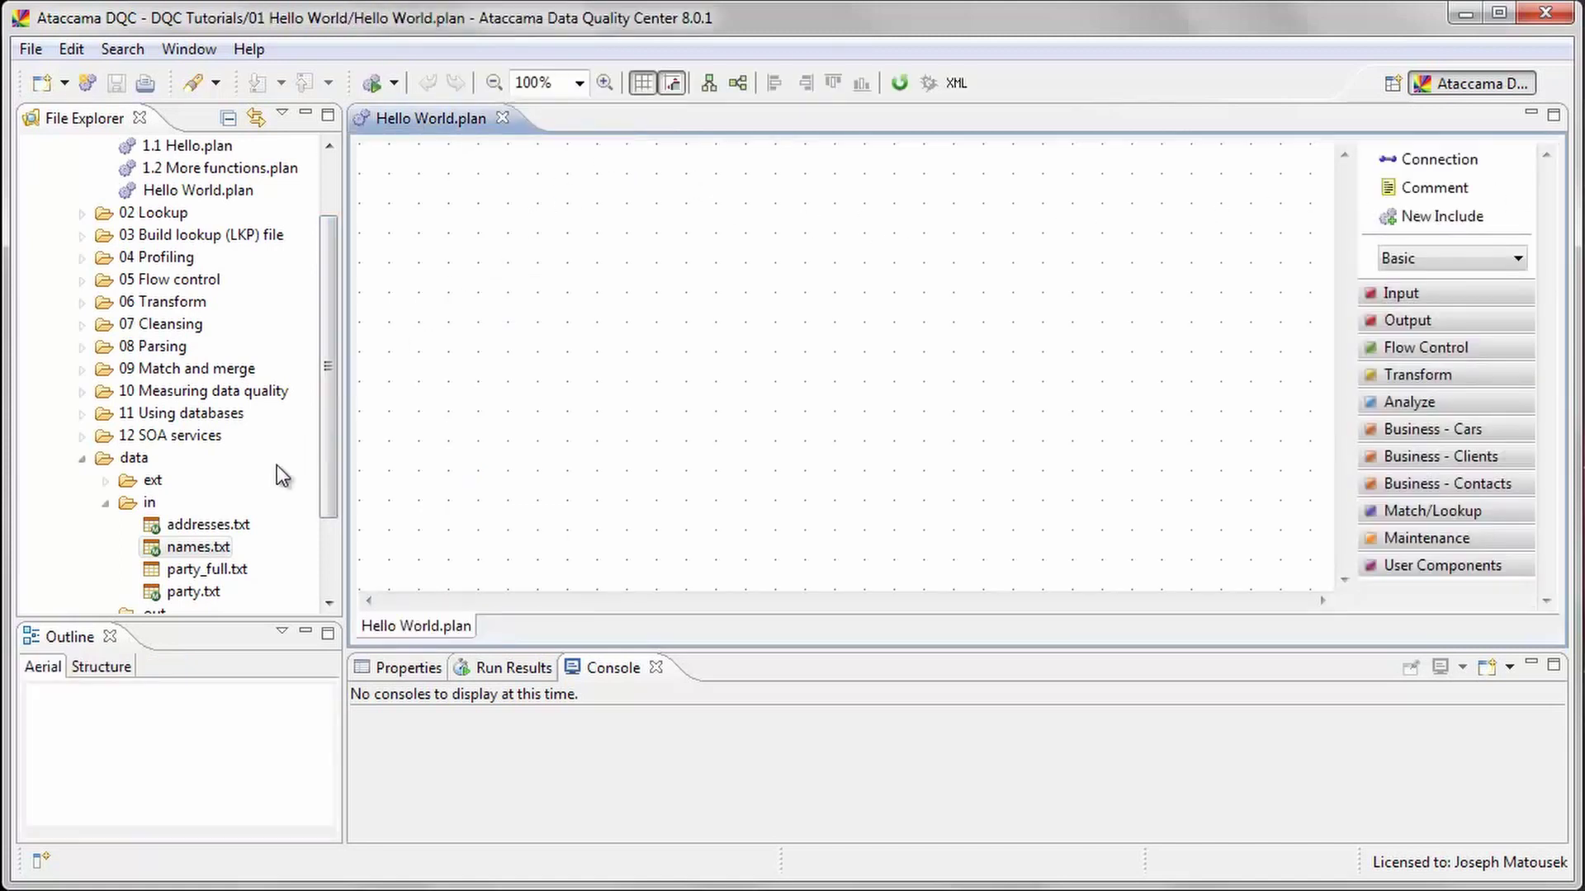
pyautogui.moveTo(198, 549); pyautogui.dragTo(446, 213)
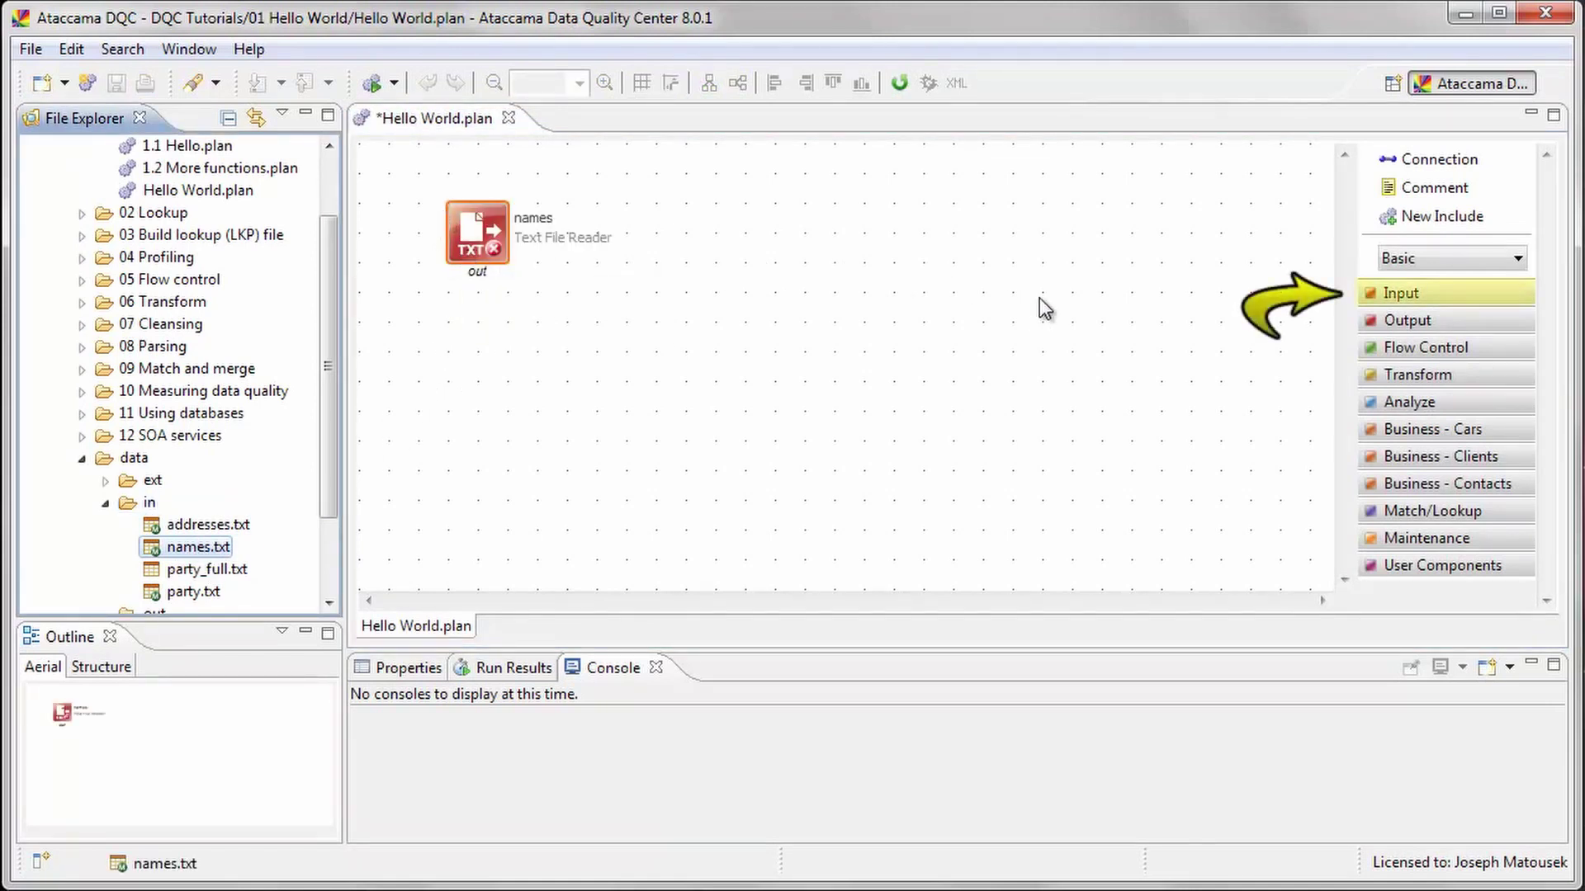
pyautogui.click(1404, 377)
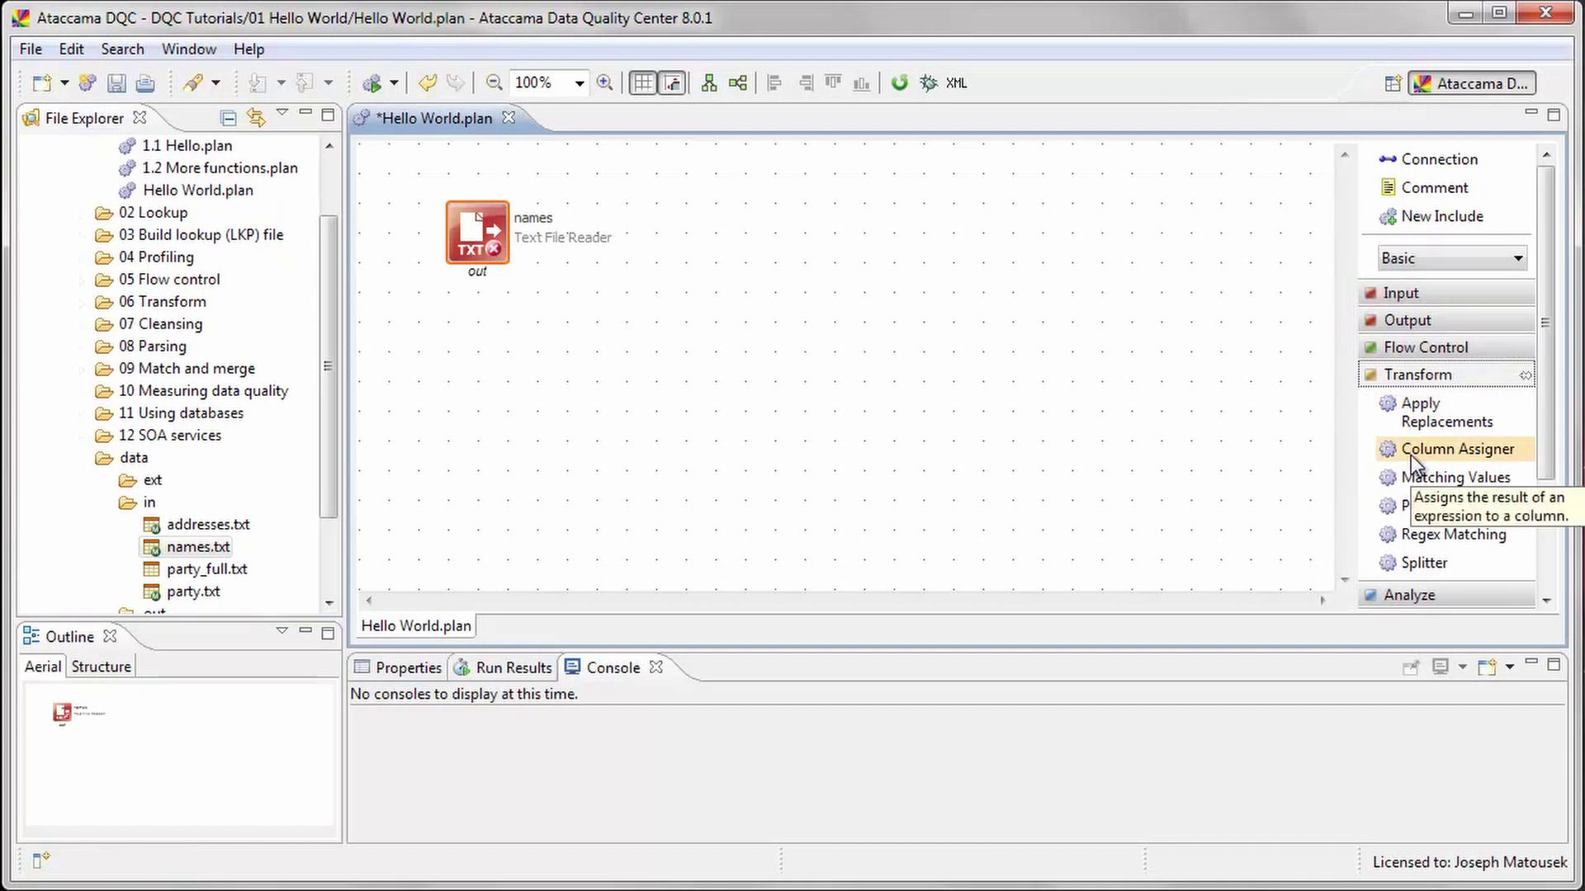
pyautogui.moveTo(1410, 454); pyautogui.dragTo(1189, 435)
pyautogui.moveTo(556, 340); pyautogui.dragTo(537, 343)
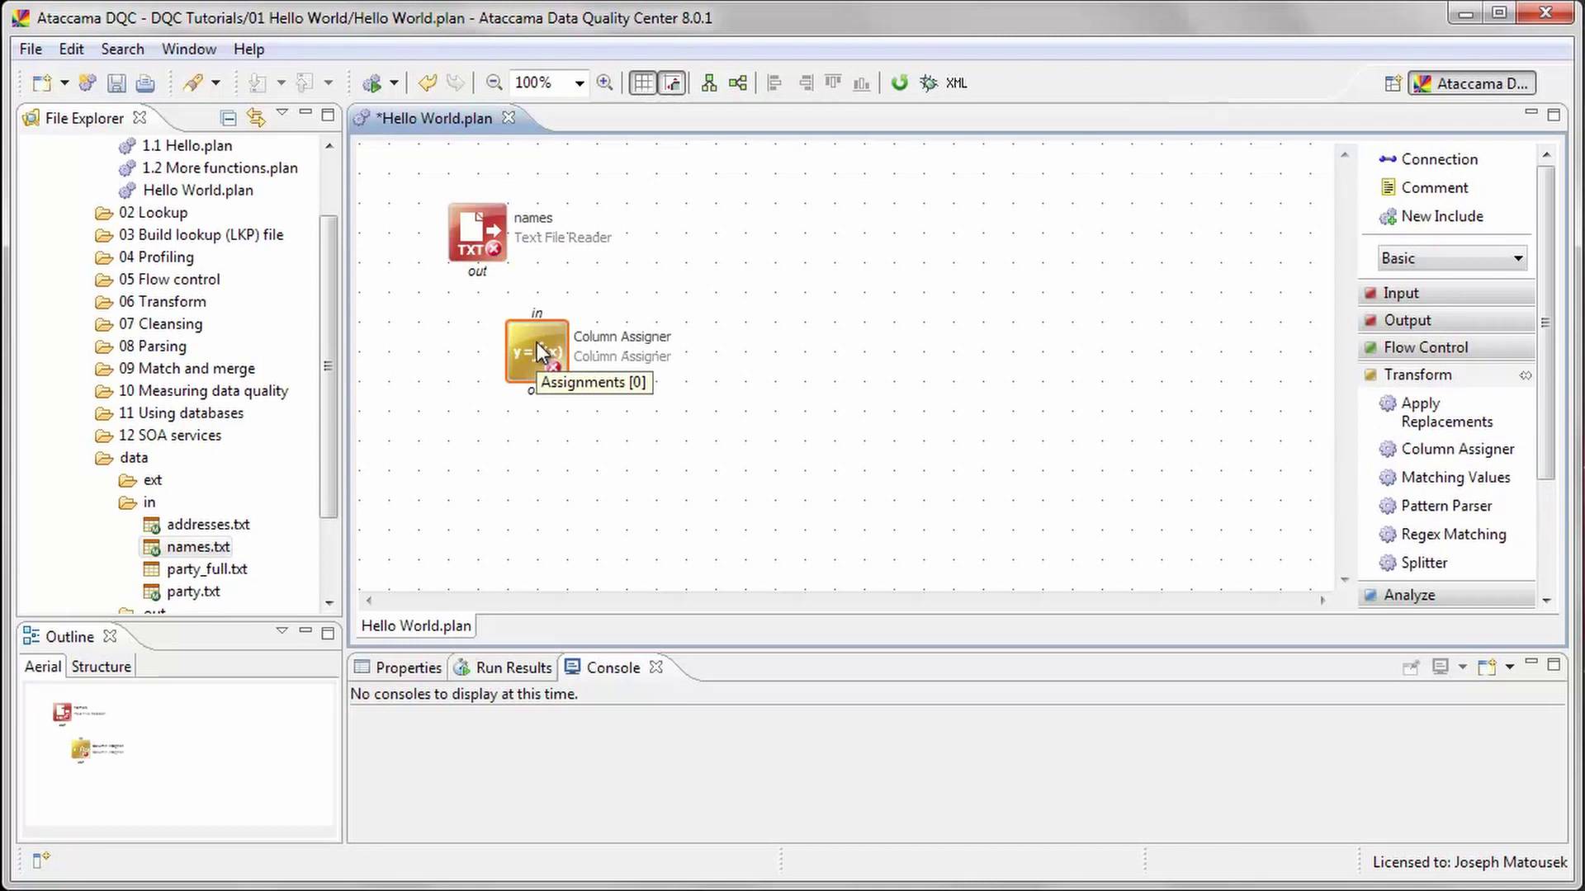
pyautogui.press('Delete')
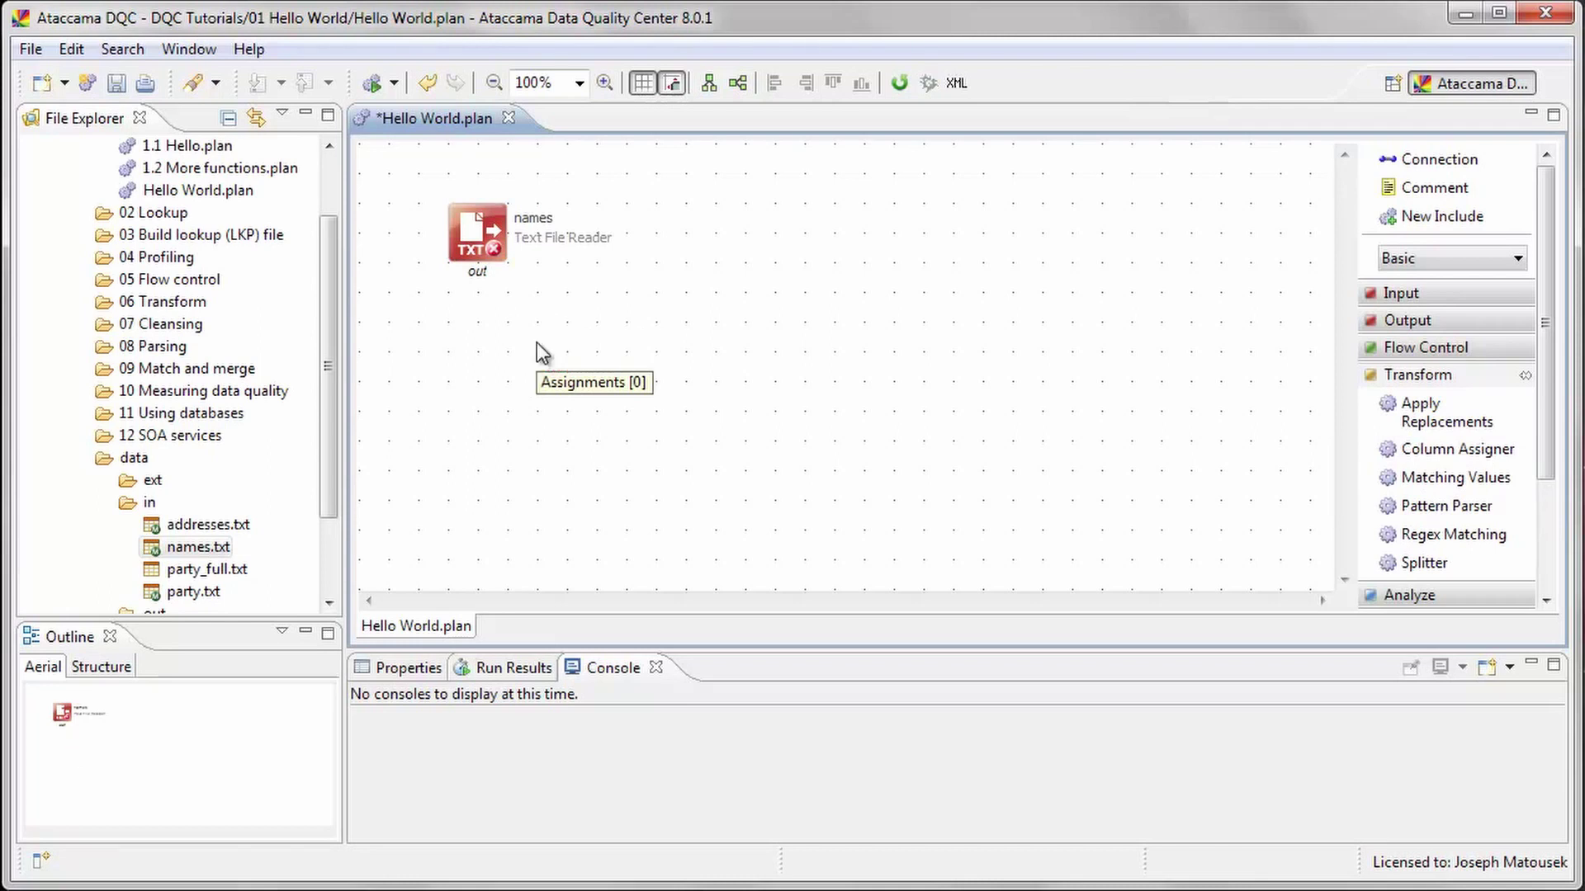
# Step: Insert a Column Assigner below the names reader and connect the reader to it
pyautogui.hotkey('ctrl', 'space')
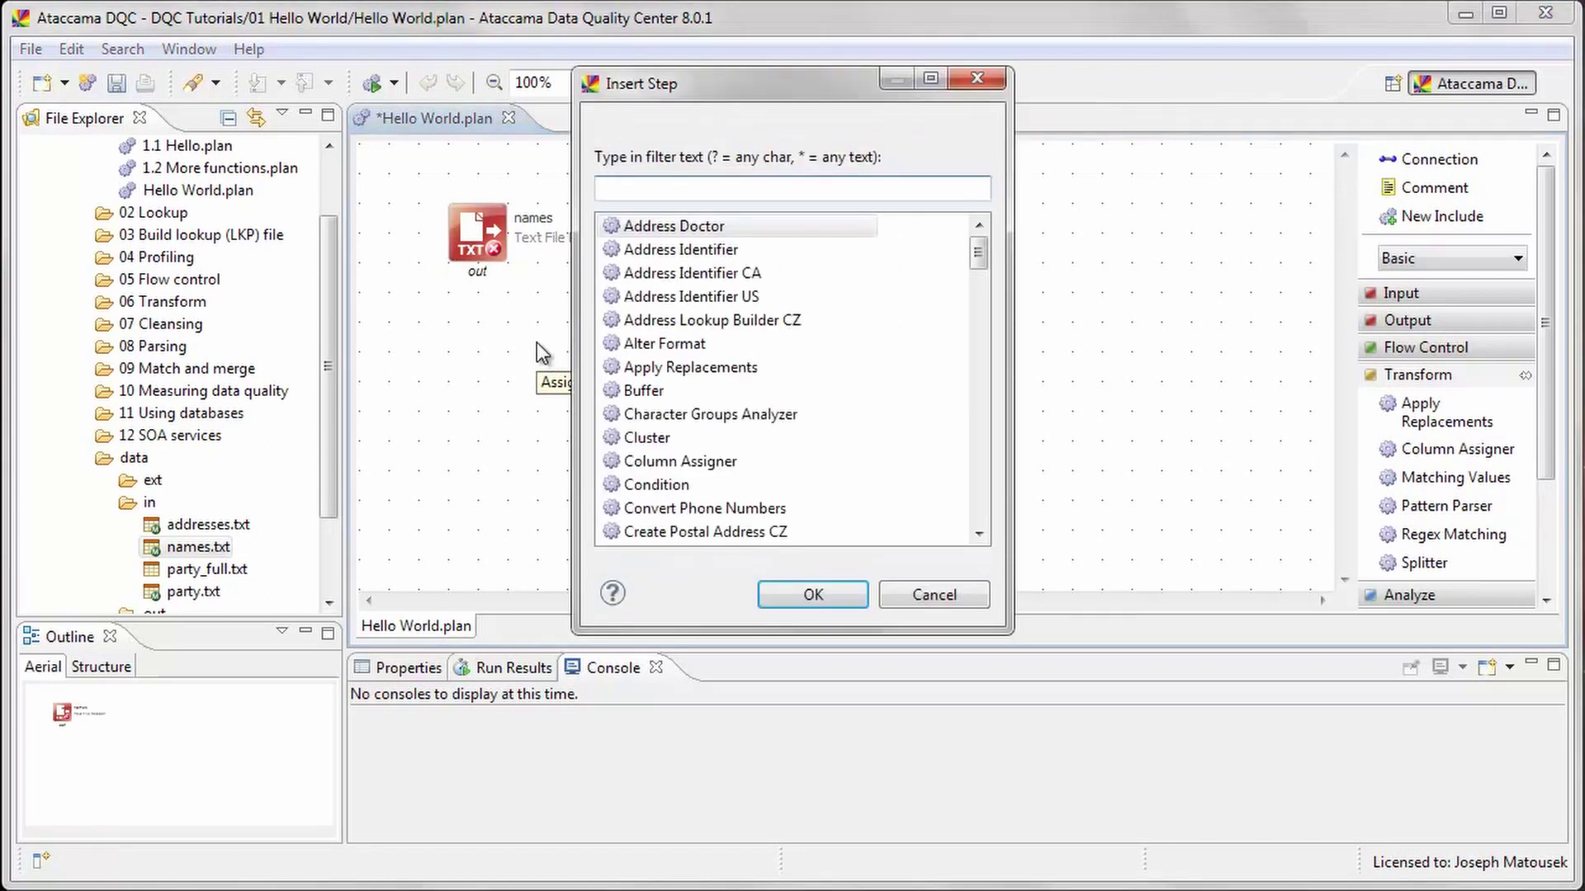
pyautogui.write('c')
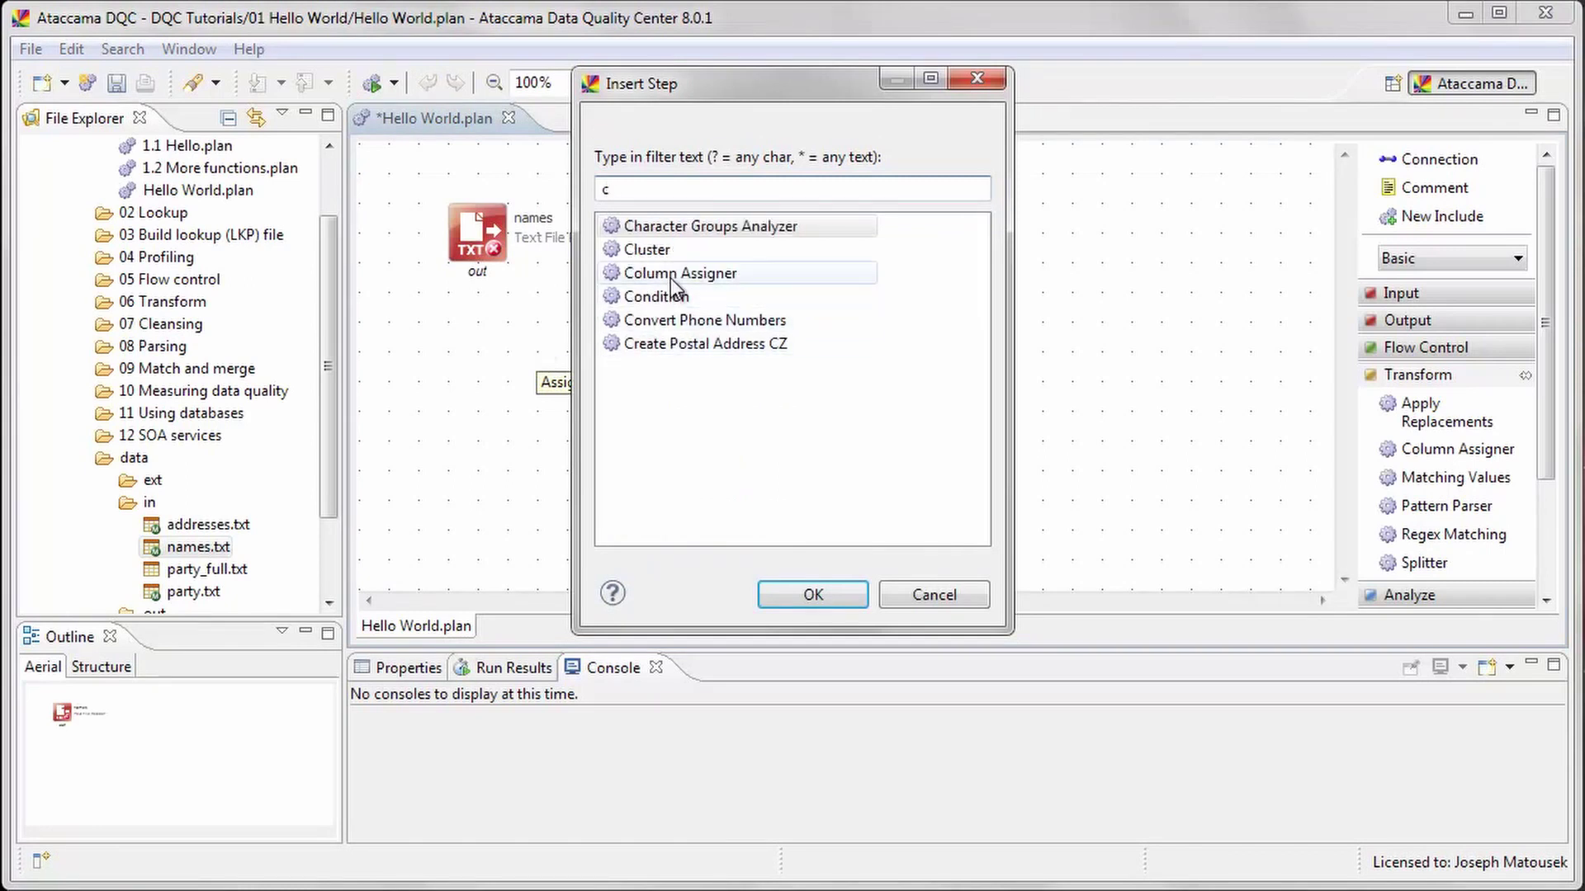
pyautogui.doubleClick(671, 274)
pyautogui.click(566, 358)
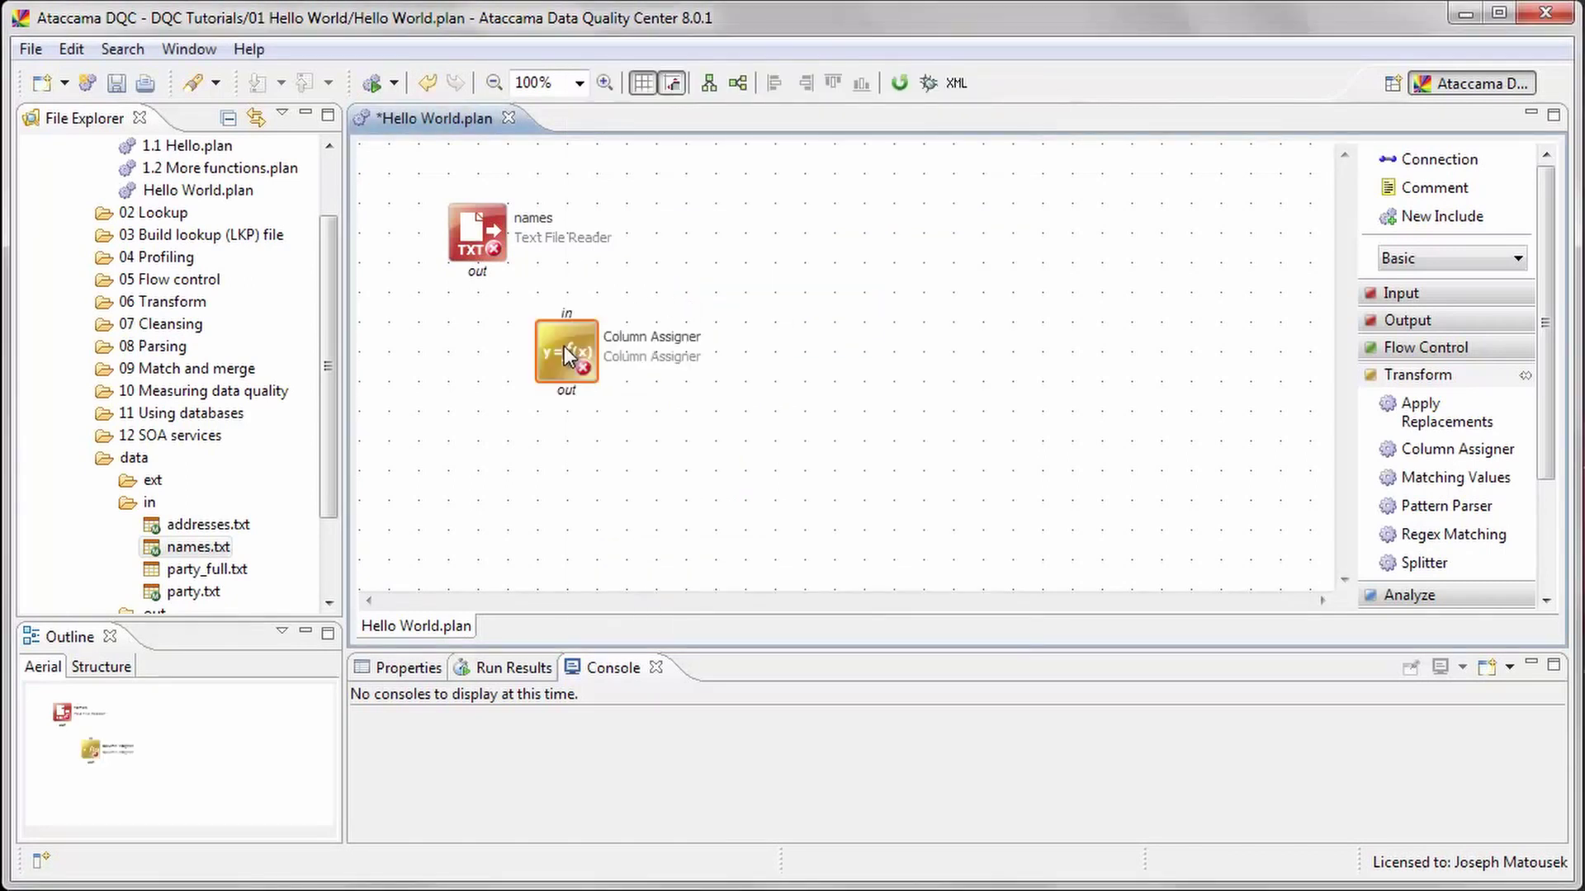
pyautogui.moveTo(563, 348); pyautogui.dragTo(549, 350)
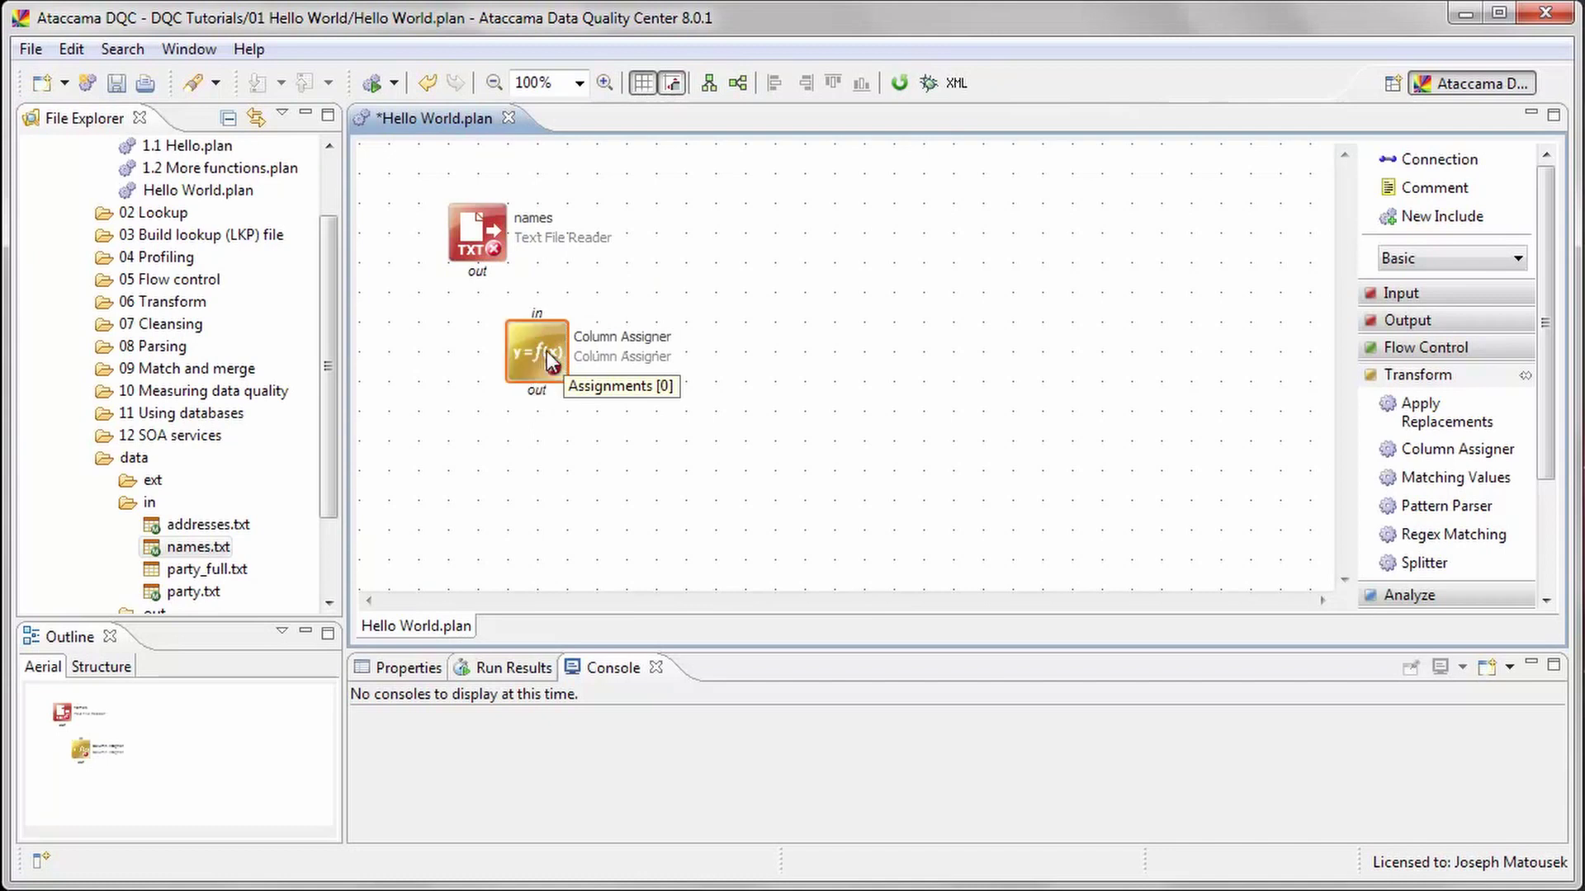
pyautogui.moveTo(480, 267); pyautogui.dragTo(539, 325)
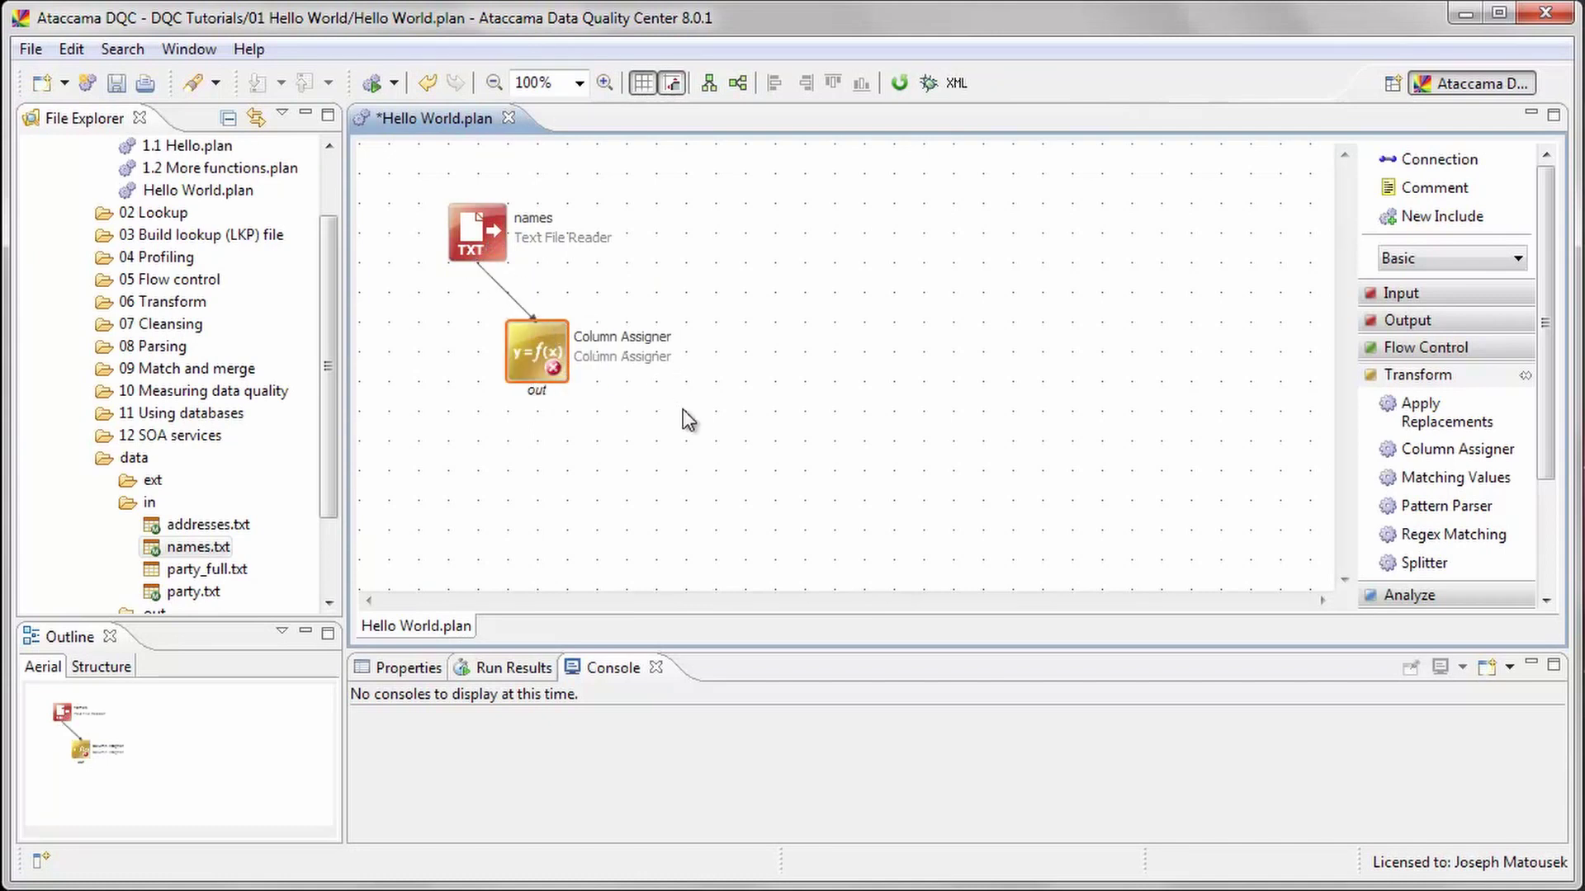
# Step: Add a Column Assigner assignment creating column pur_hello with expression "Hello World!"
pyautogui.doubleClick(538, 353)
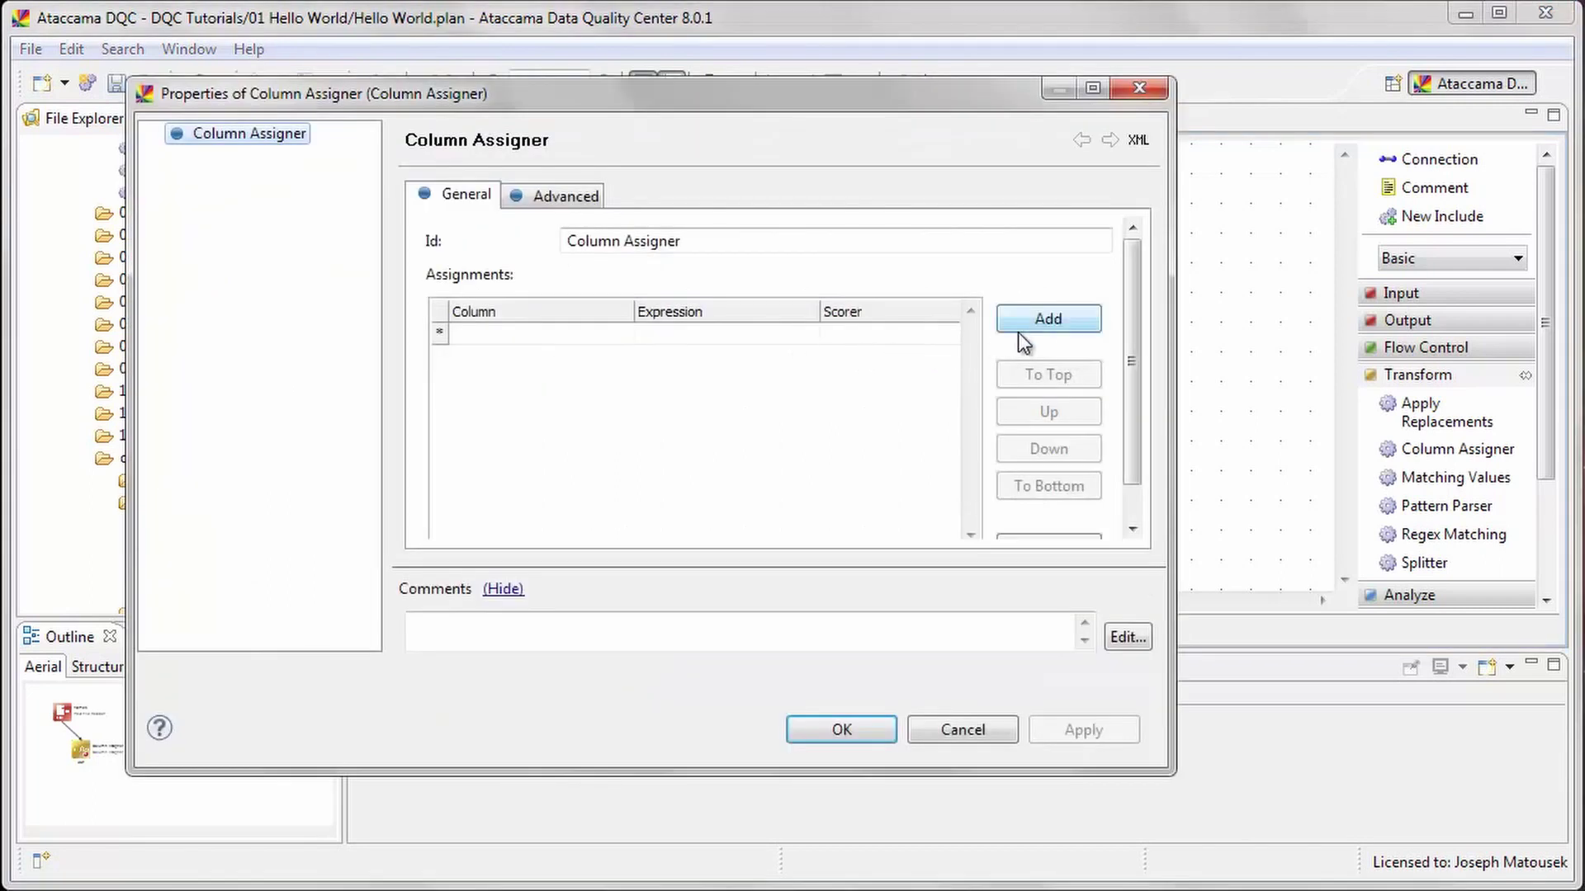
pyautogui.click(1054, 317)
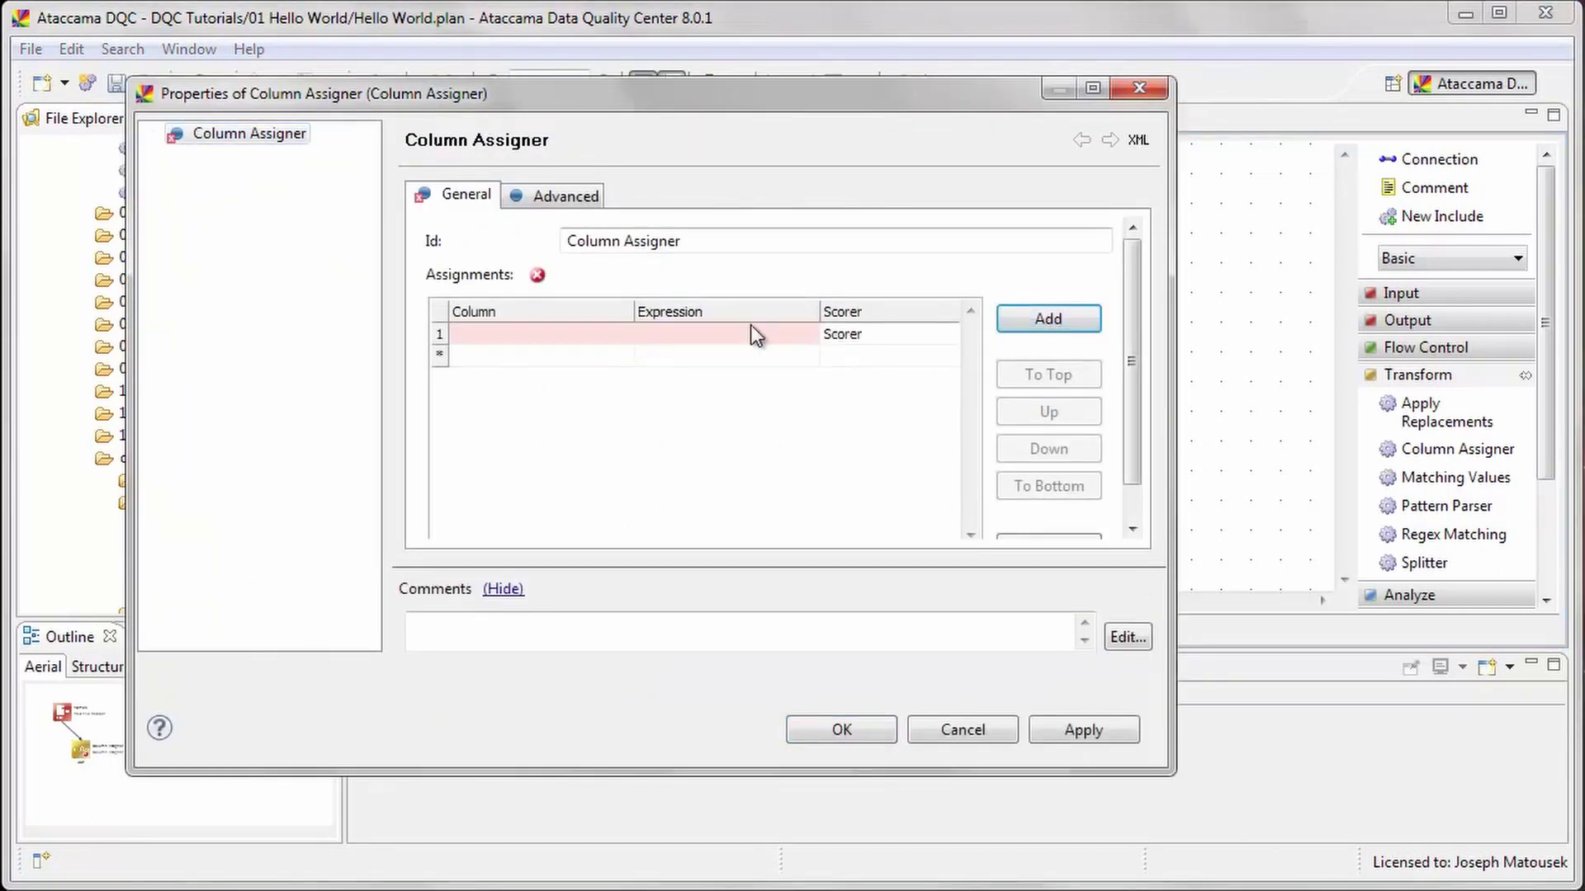
pyautogui.doubleClick(445, 333)
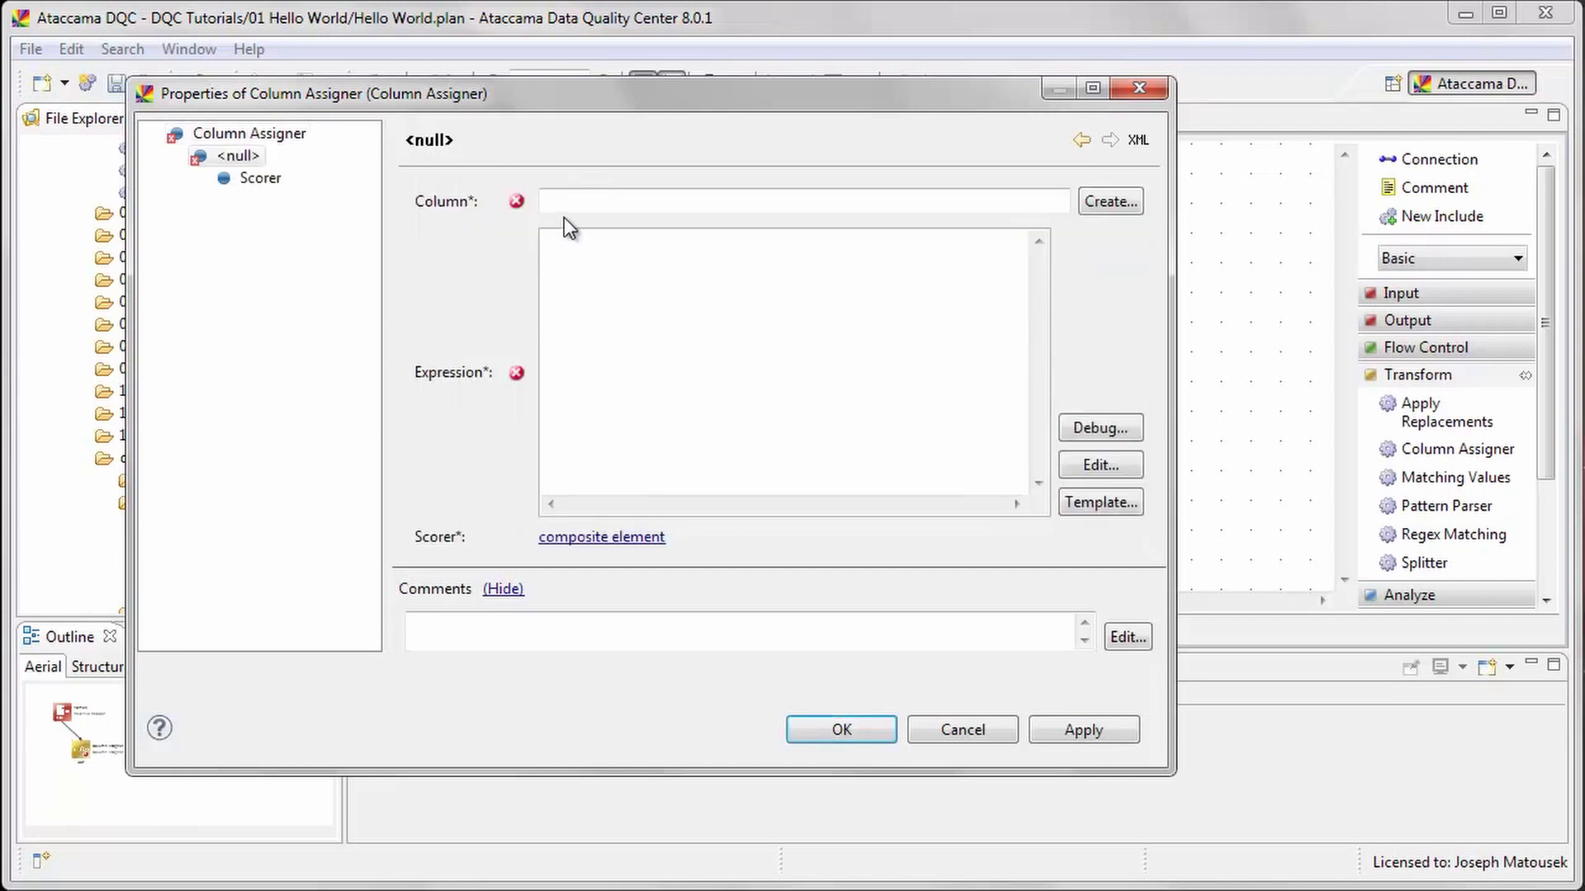
pyautogui.click(565, 209)
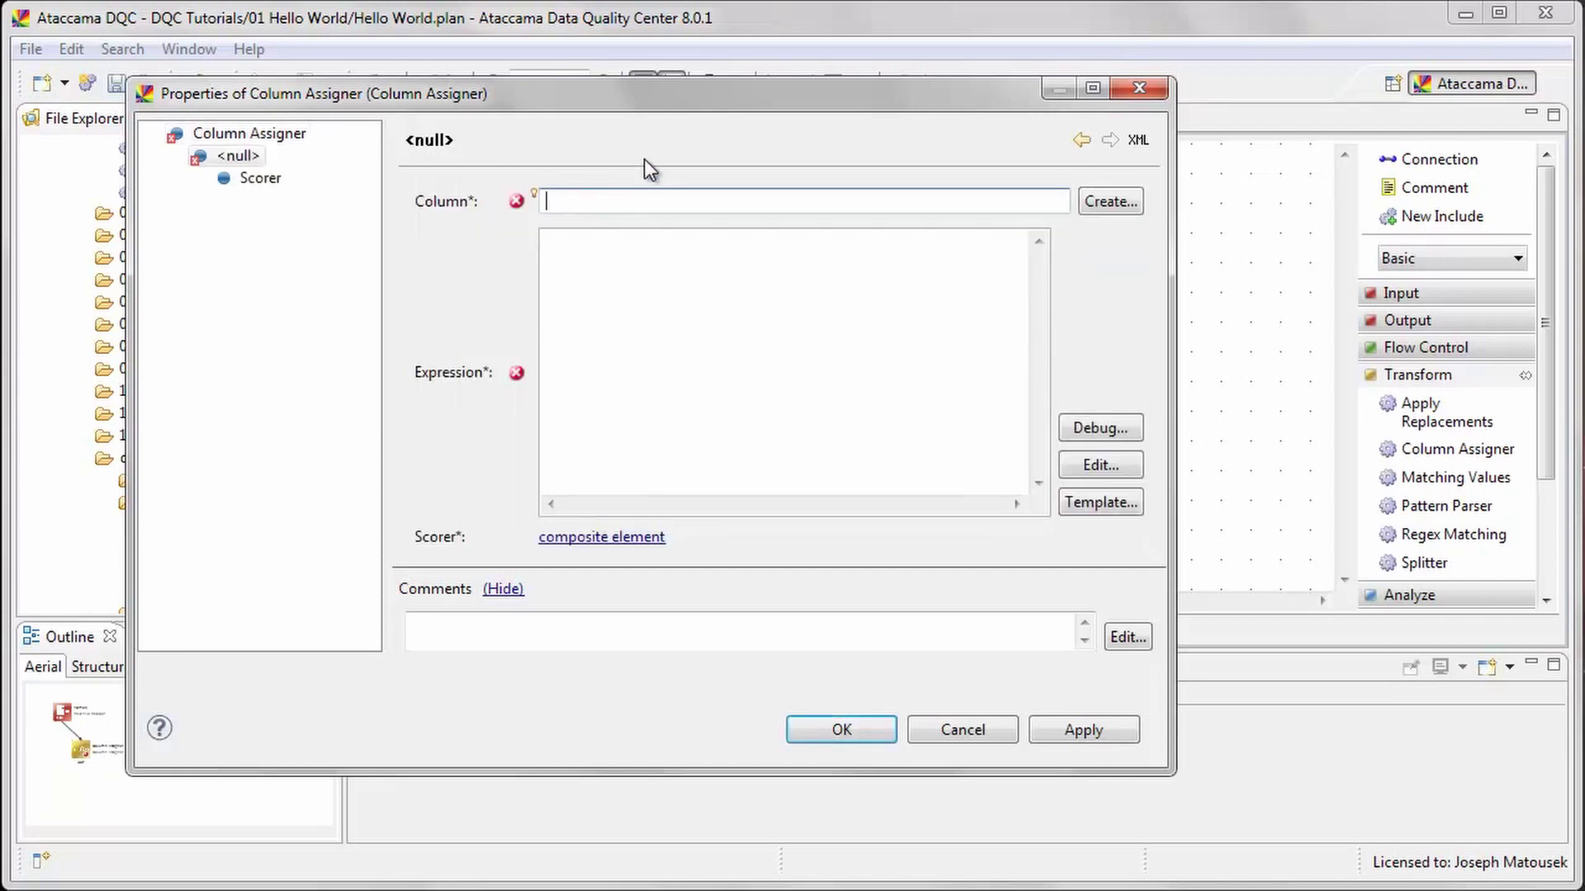
pyautogui.write('pur_hello')
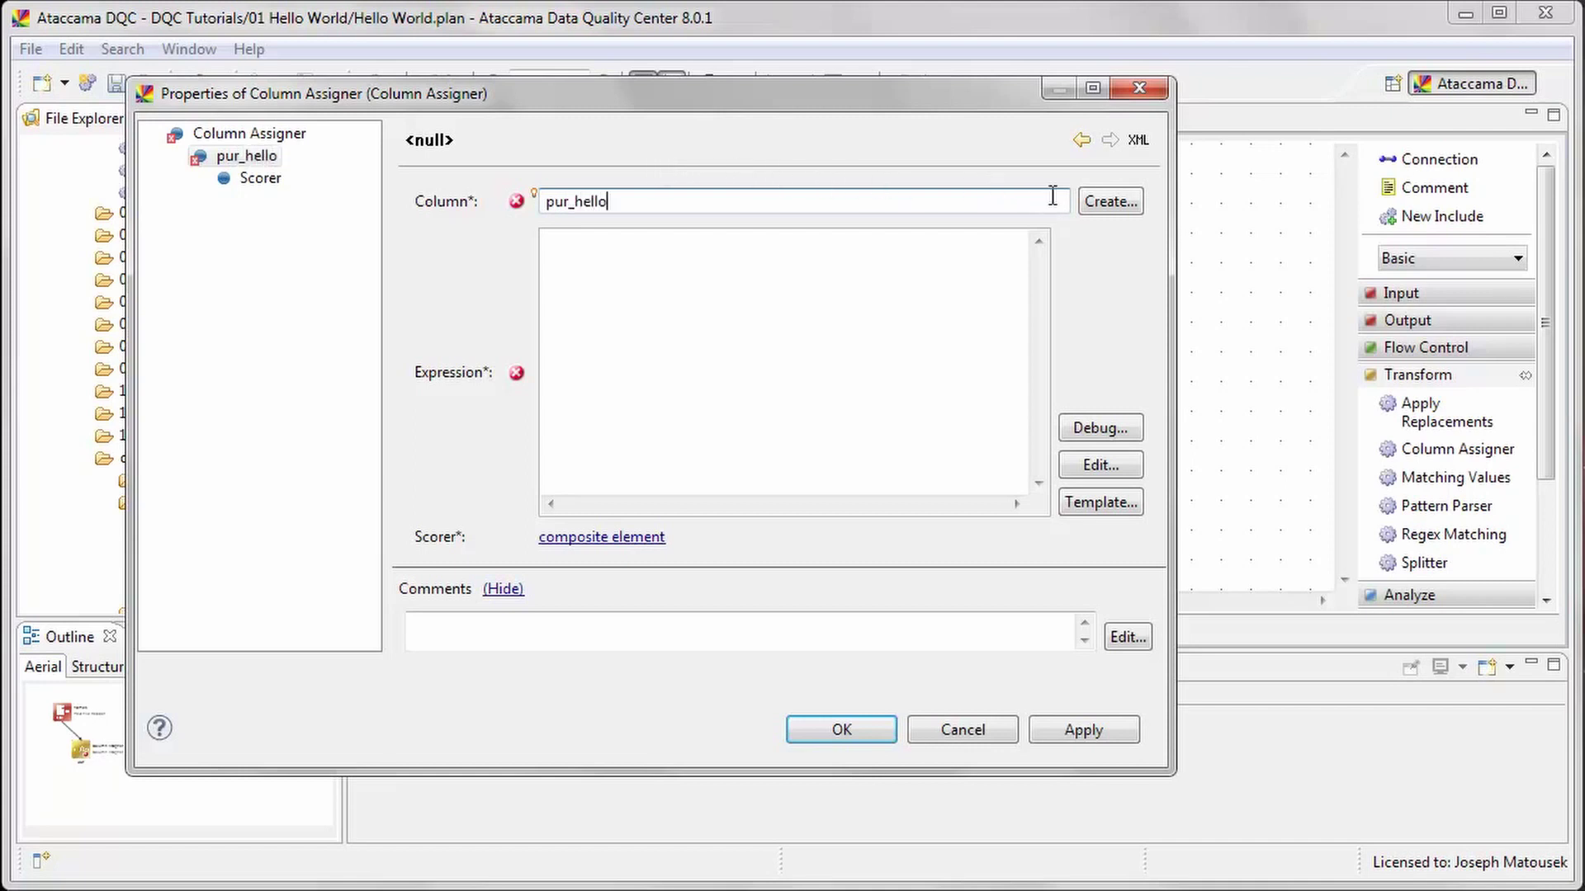
pyautogui.click(1112, 203)
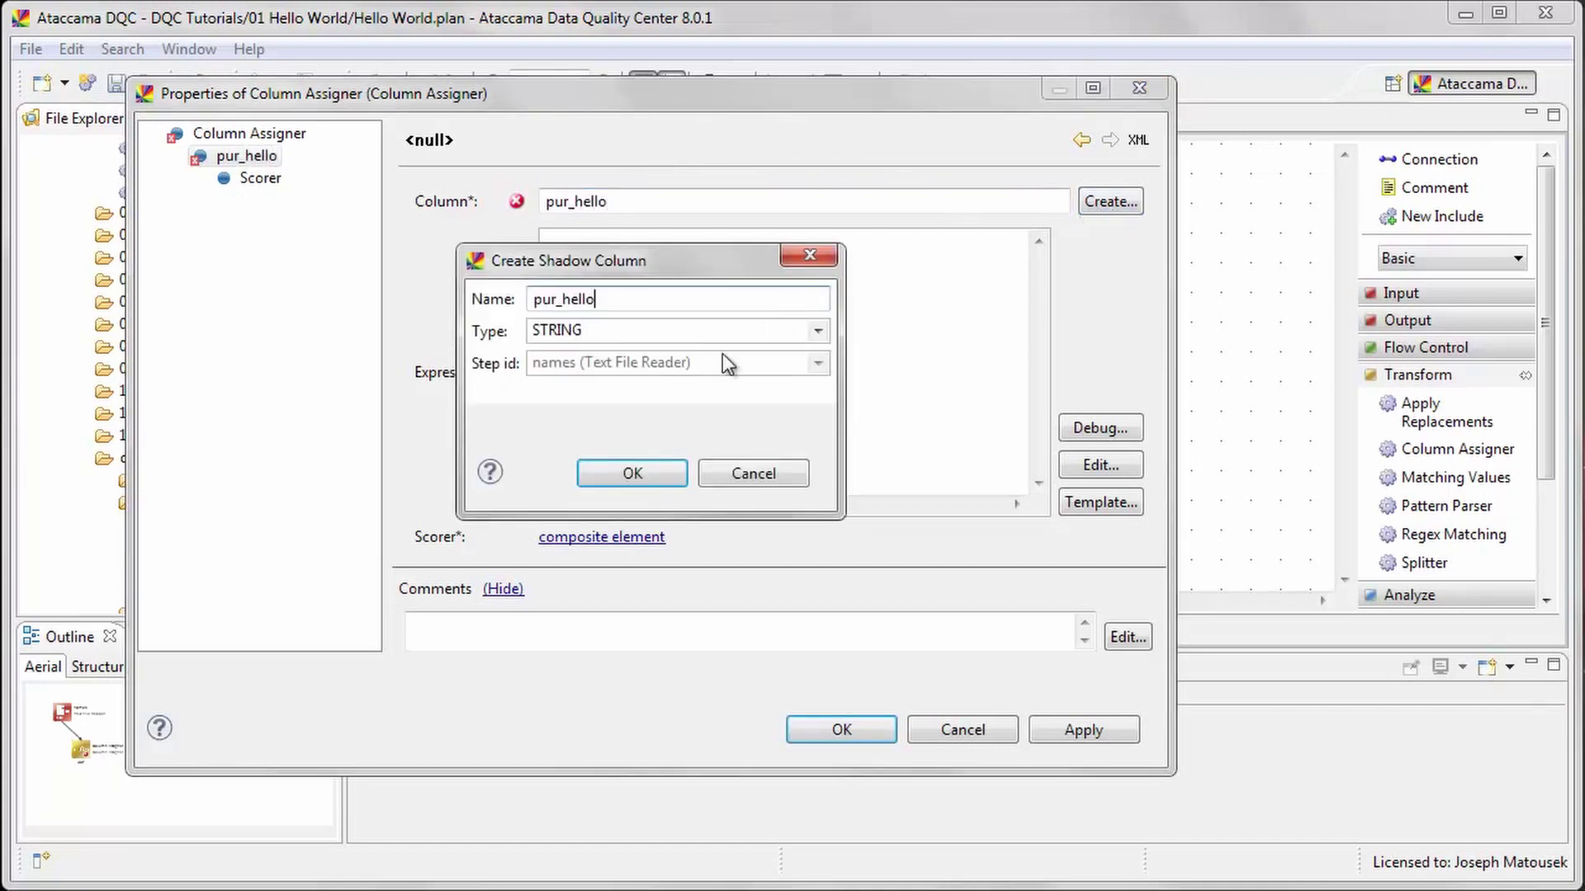
pyautogui.click(631, 473)
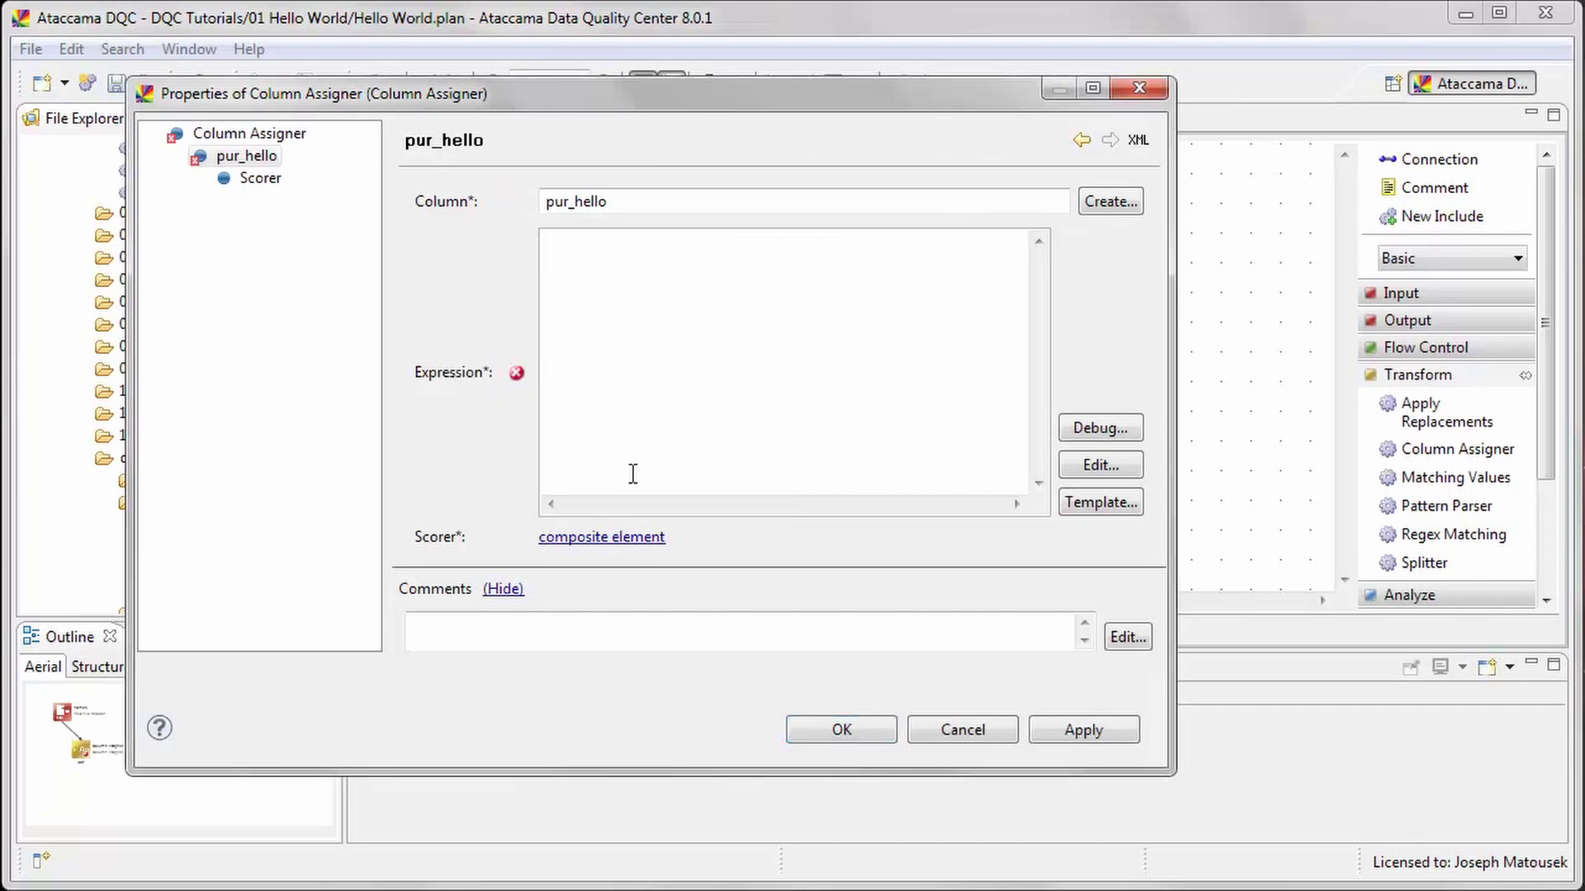
pyautogui.click(571, 253)
pyautogui.write('"Hello World!"')
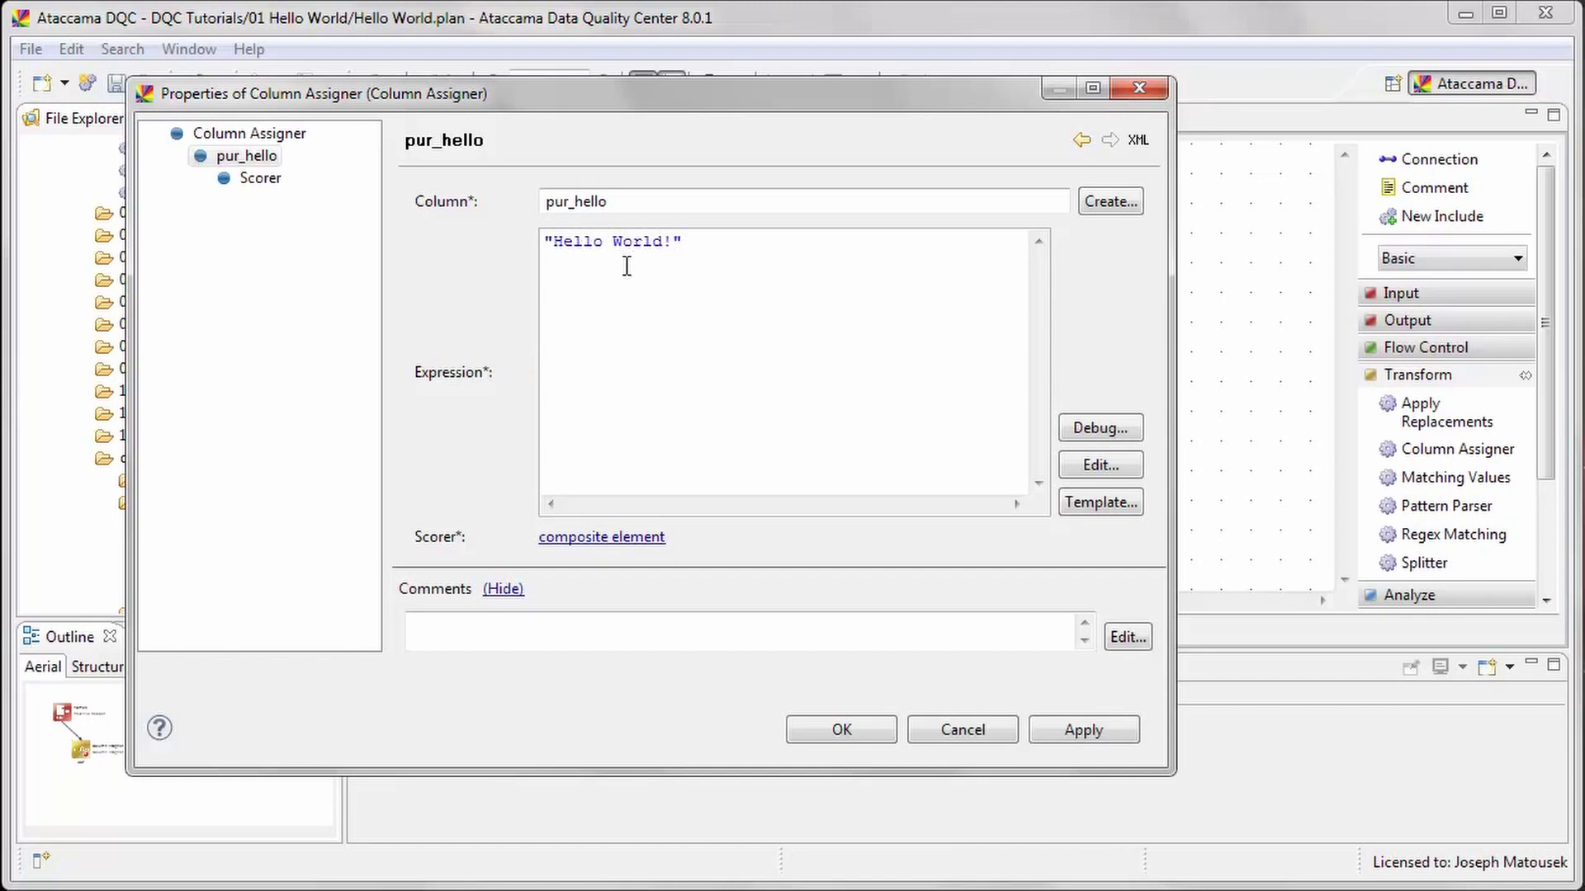
# Step: Add a second assignment that creates pur_count as a new INTEGER column
pyautogui.moveTo(249, 156)
pyautogui.click(252, 137)
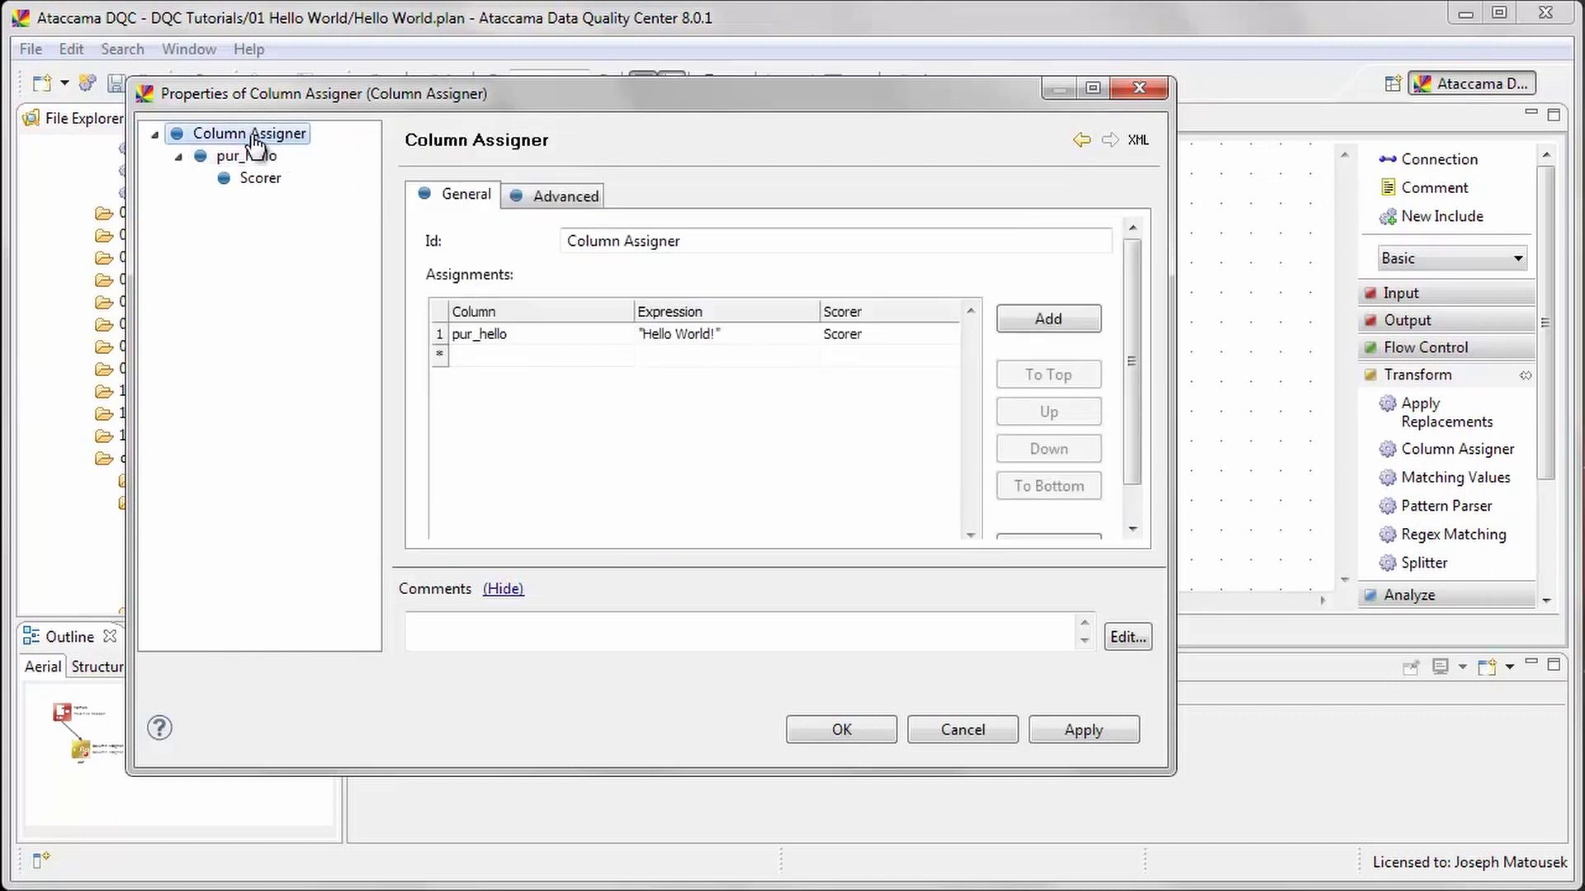
pyautogui.click(1039, 318)
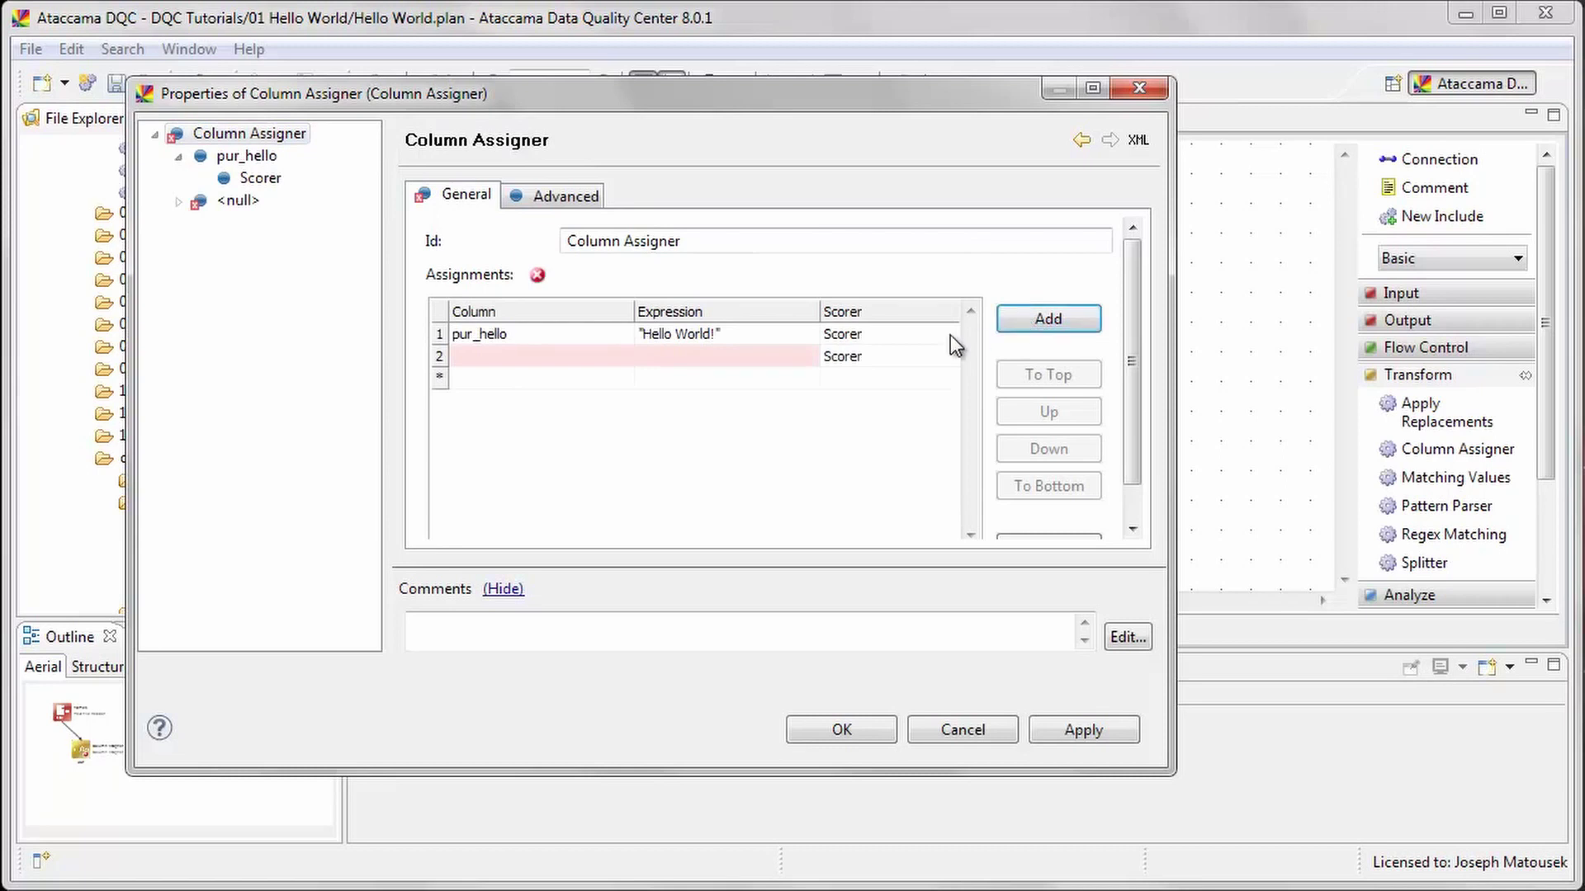
pyautogui.doubleClick(435, 355)
pyautogui.click(556, 203)
pyautogui.write('pur_c')
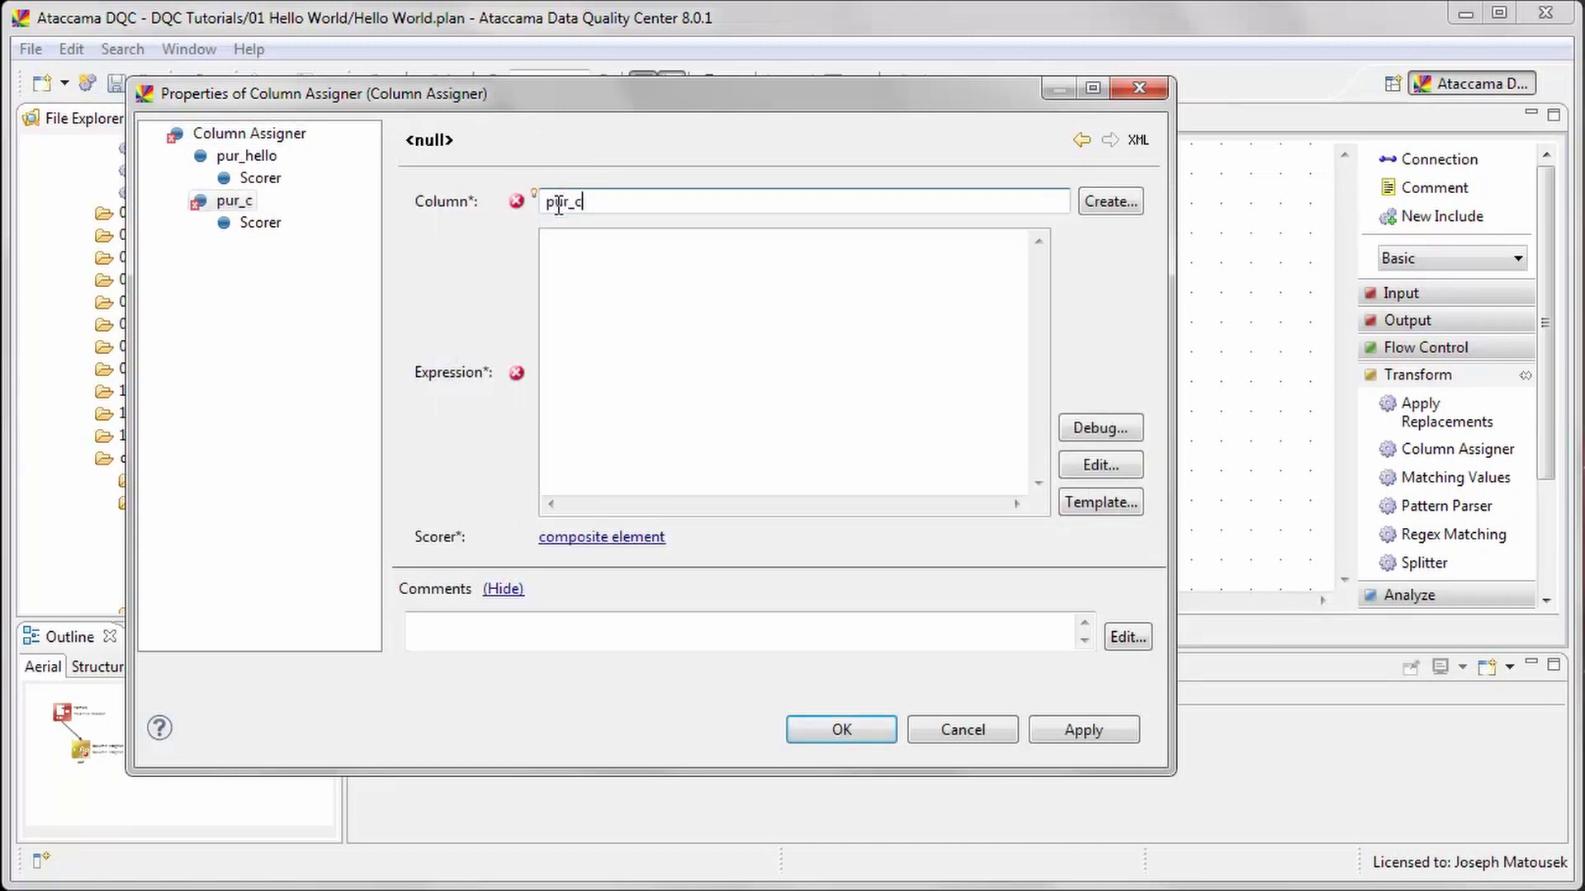
pyautogui.write('ount')
pyautogui.click(1106, 202)
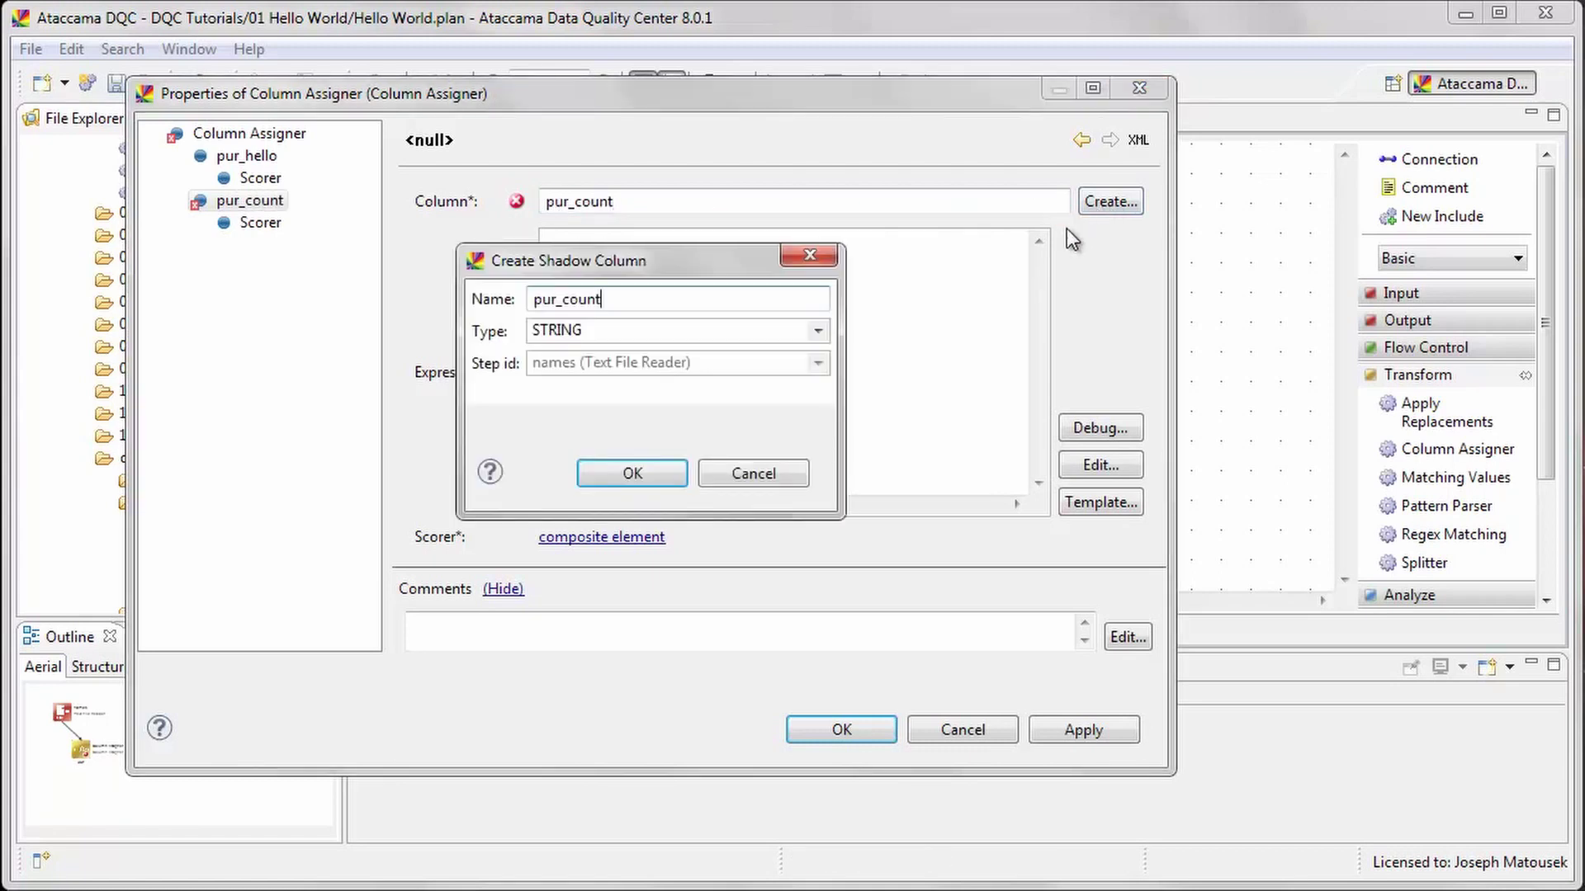
pyautogui.click(817, 330)
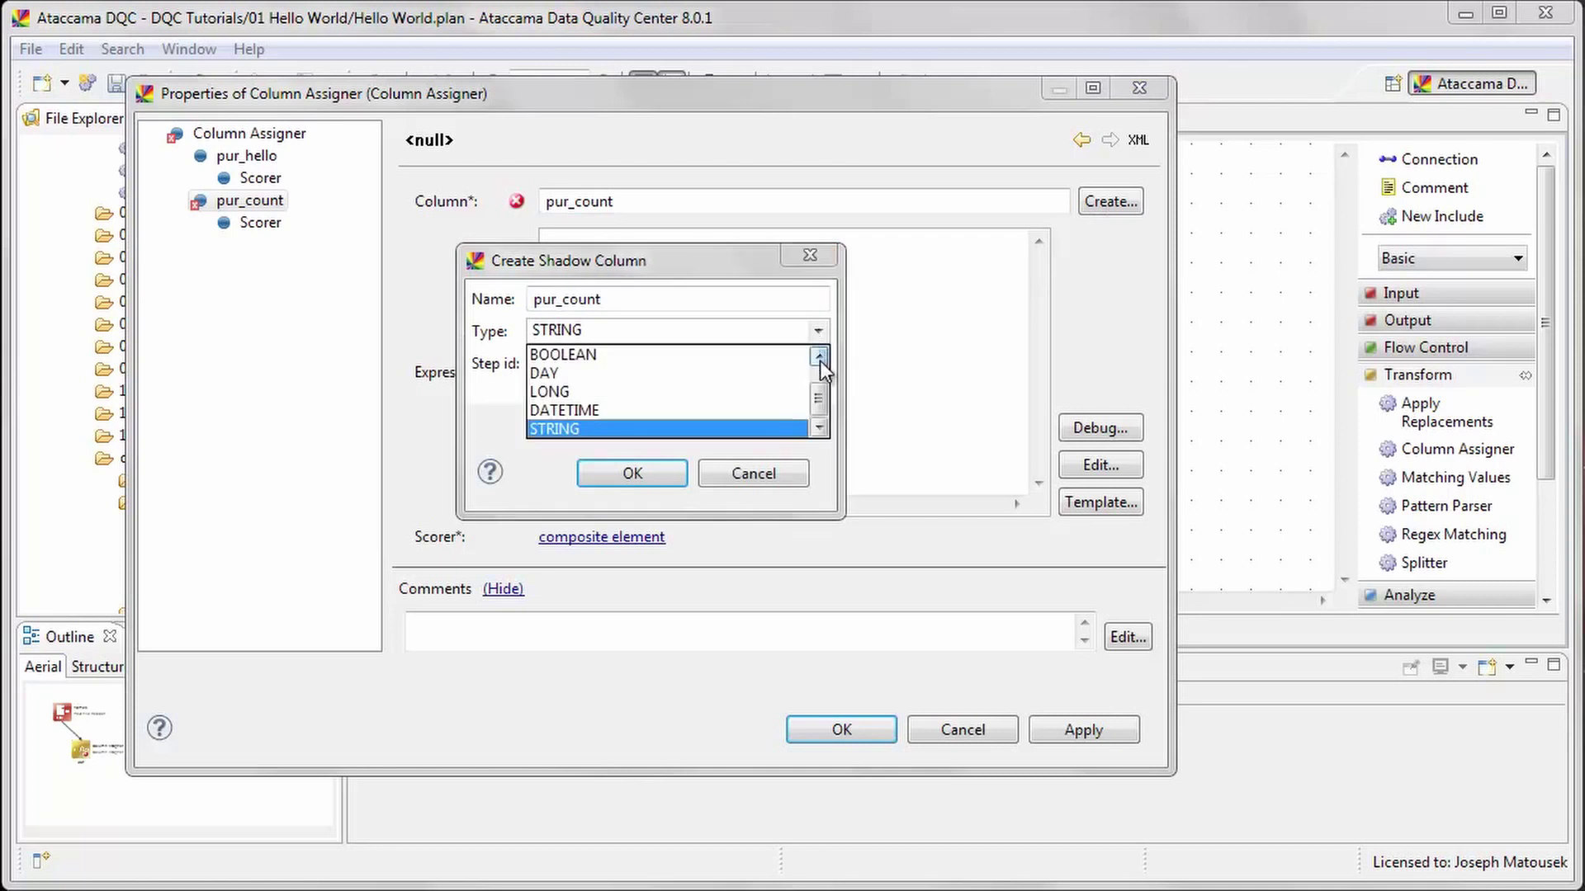
pyautogui.moveTo(817, 402); pyautogui.dragTo(816, 385)
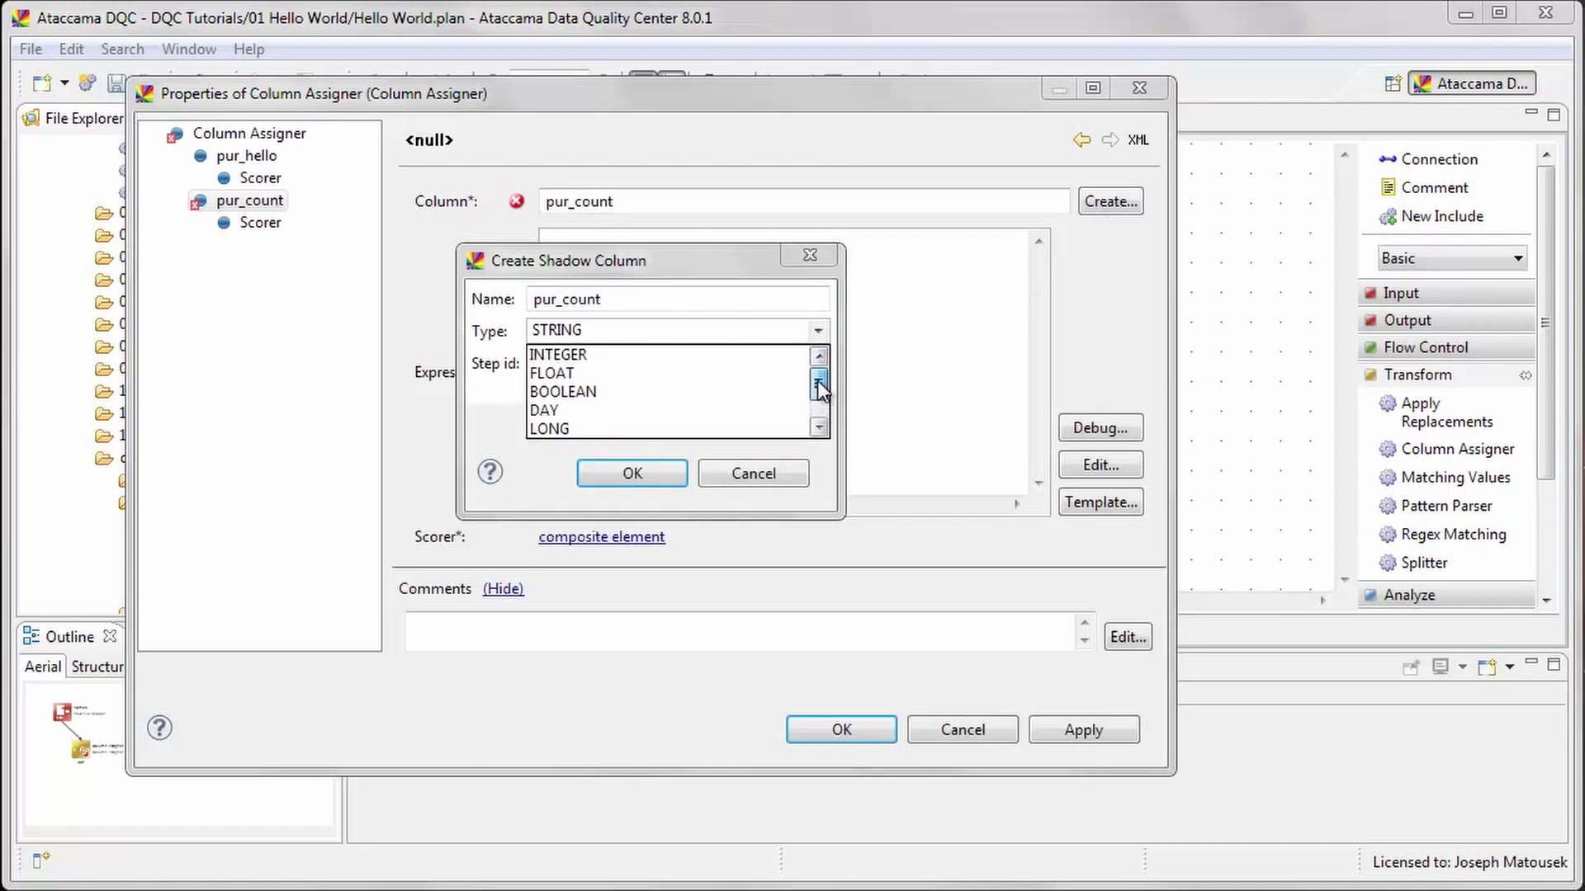
pyautogui.click(587, 355)
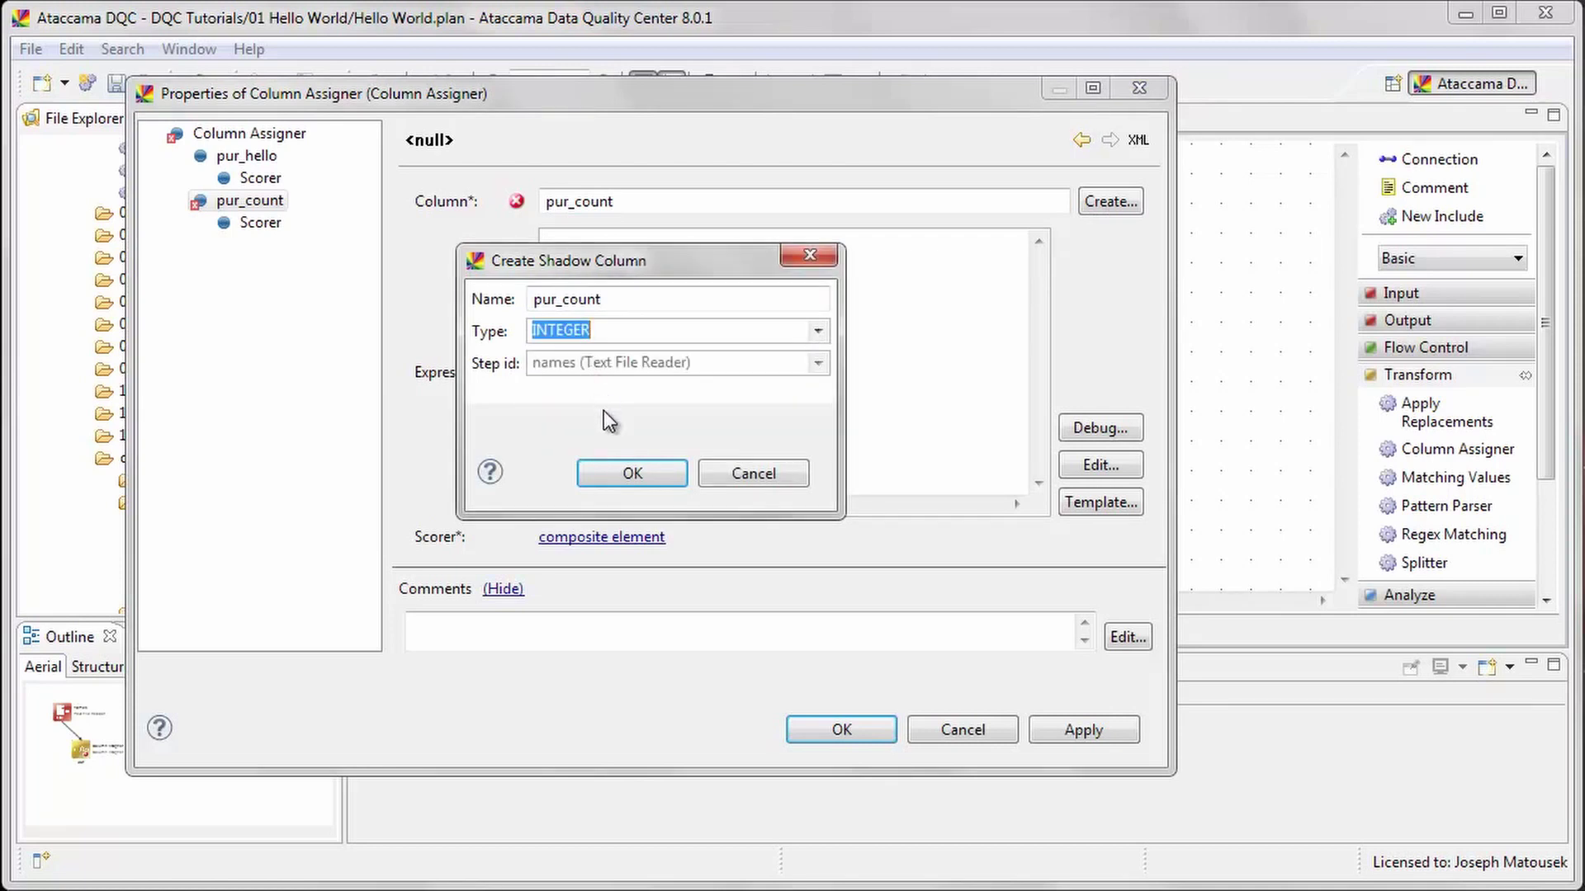
pyautogui.click(632, 464)
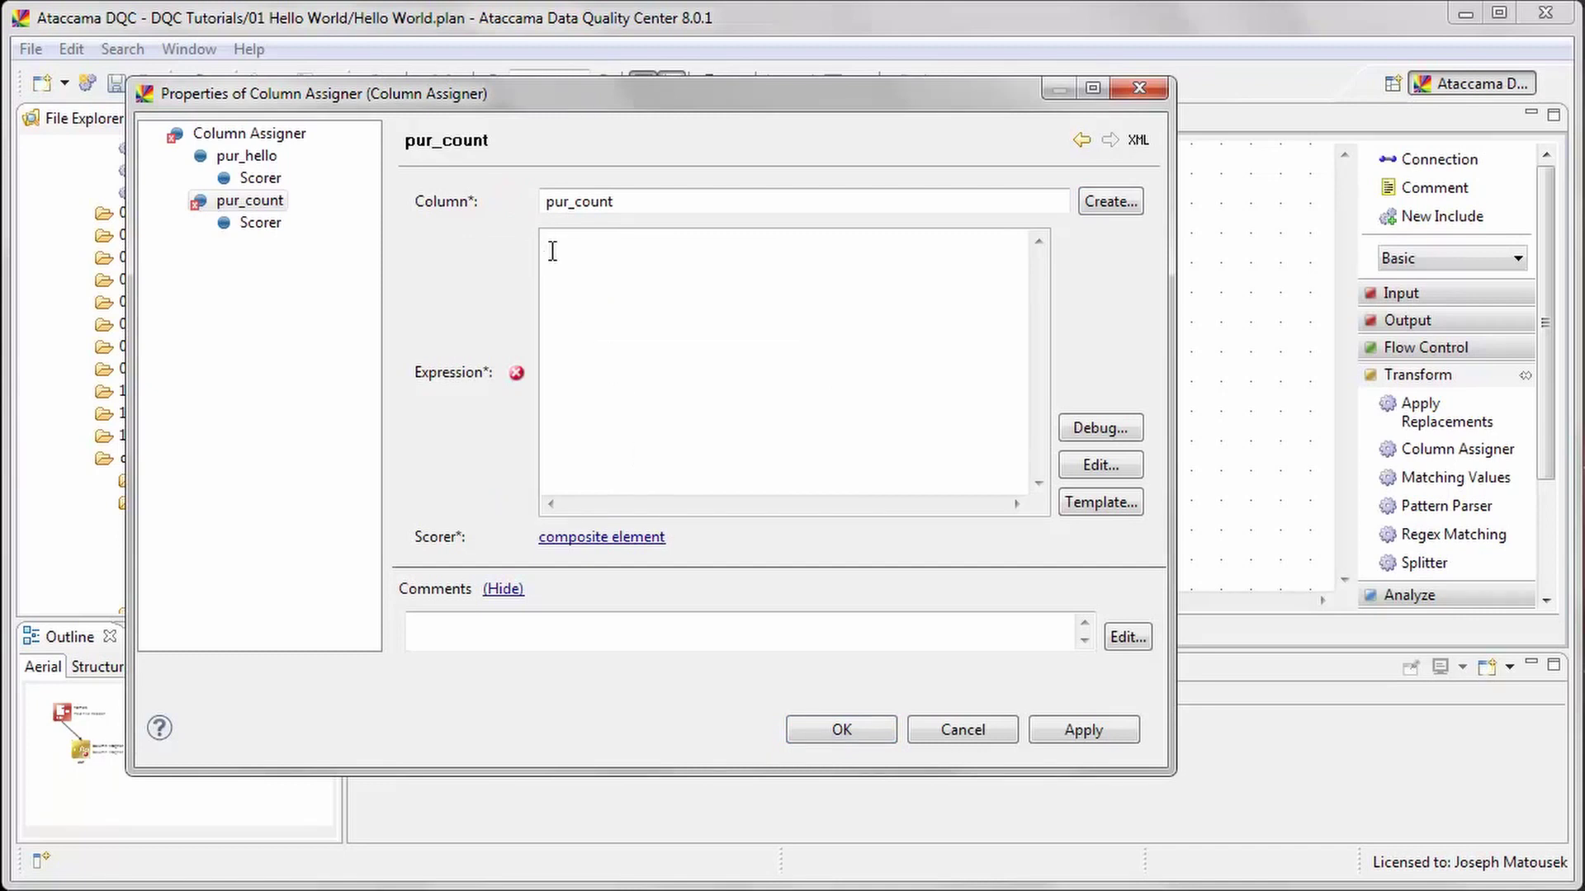
pyautogui.write('w')
# Step: Set pur_count's expression to wordCount(src_full_name) and confirm the Column Assigner settings
pyautogui.hotkey('ctrl', 'space')
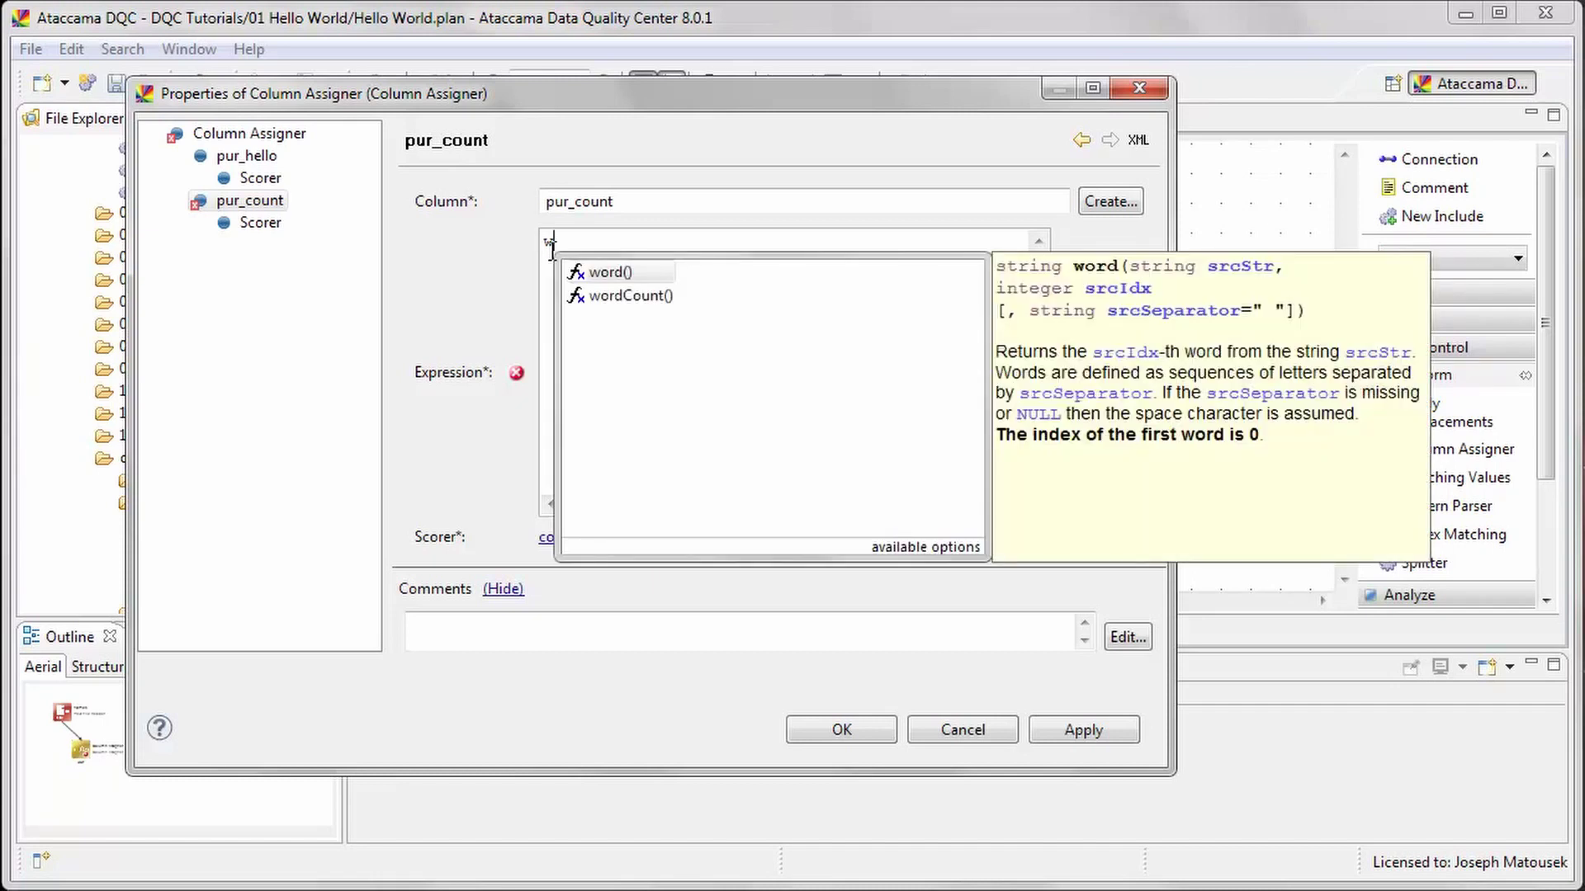
pyautogui.click(609, 296)
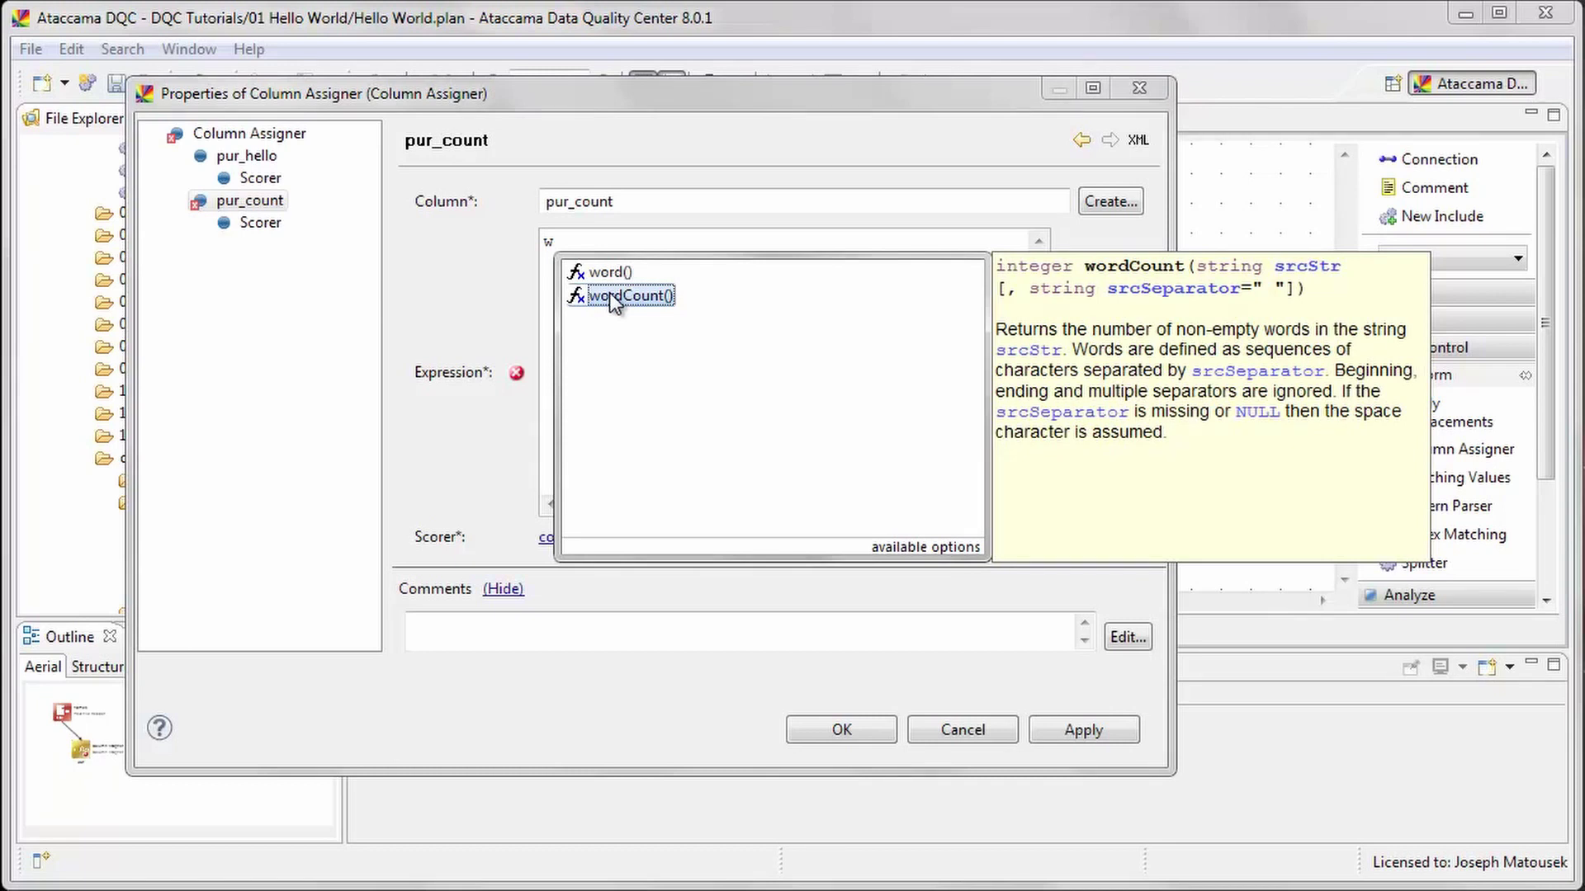
pyautogui.doubleClick(610, 295)
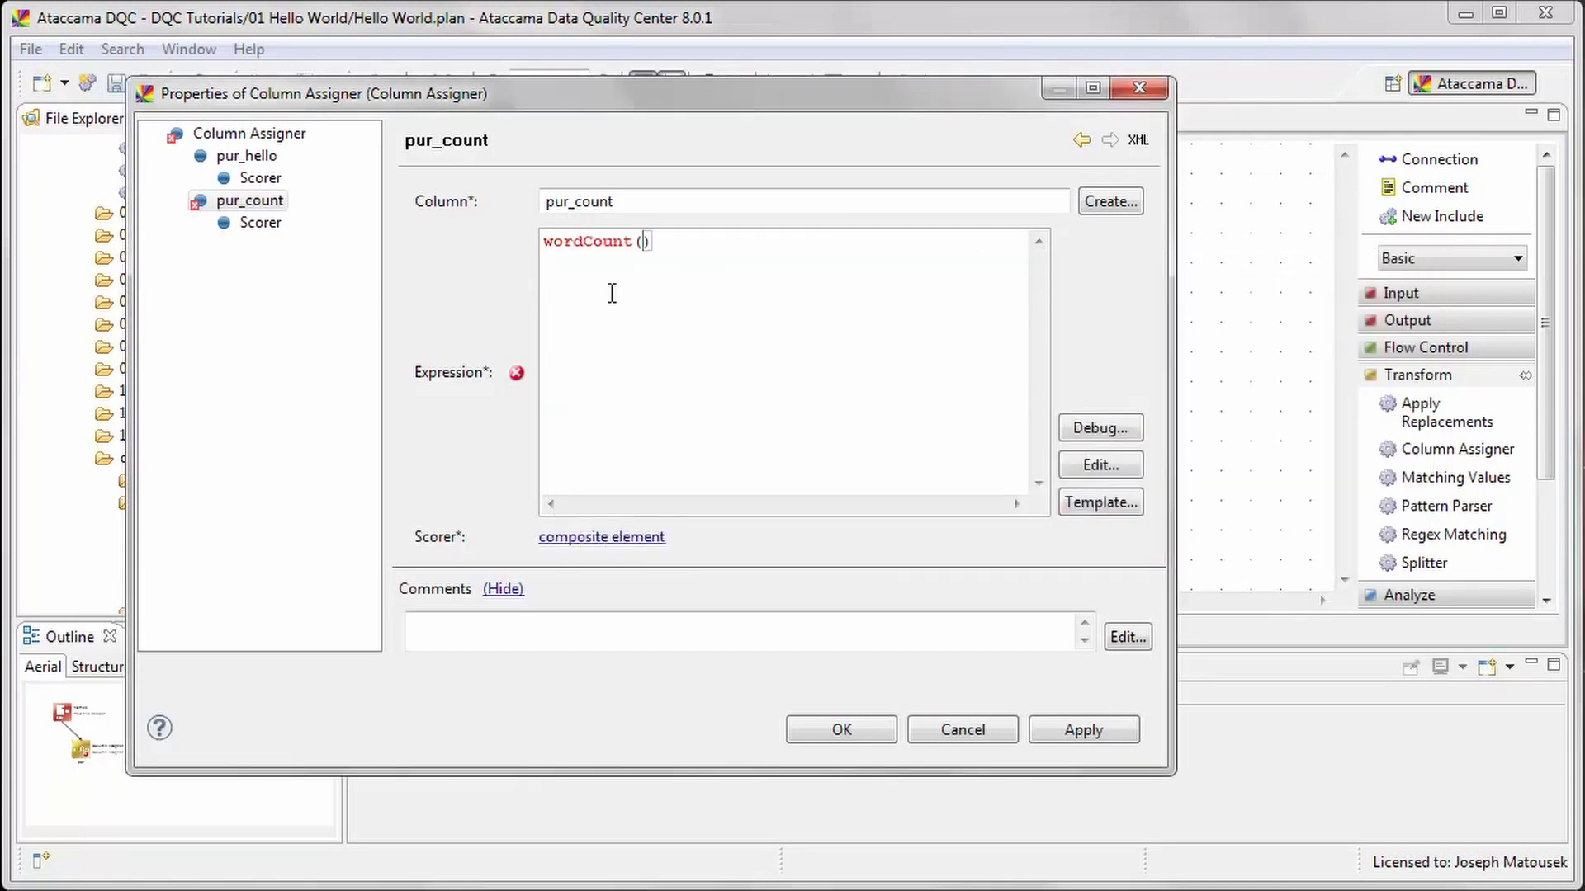
pyautogui.write('src')
pyautogui.hotkey('ctrl', 'space')
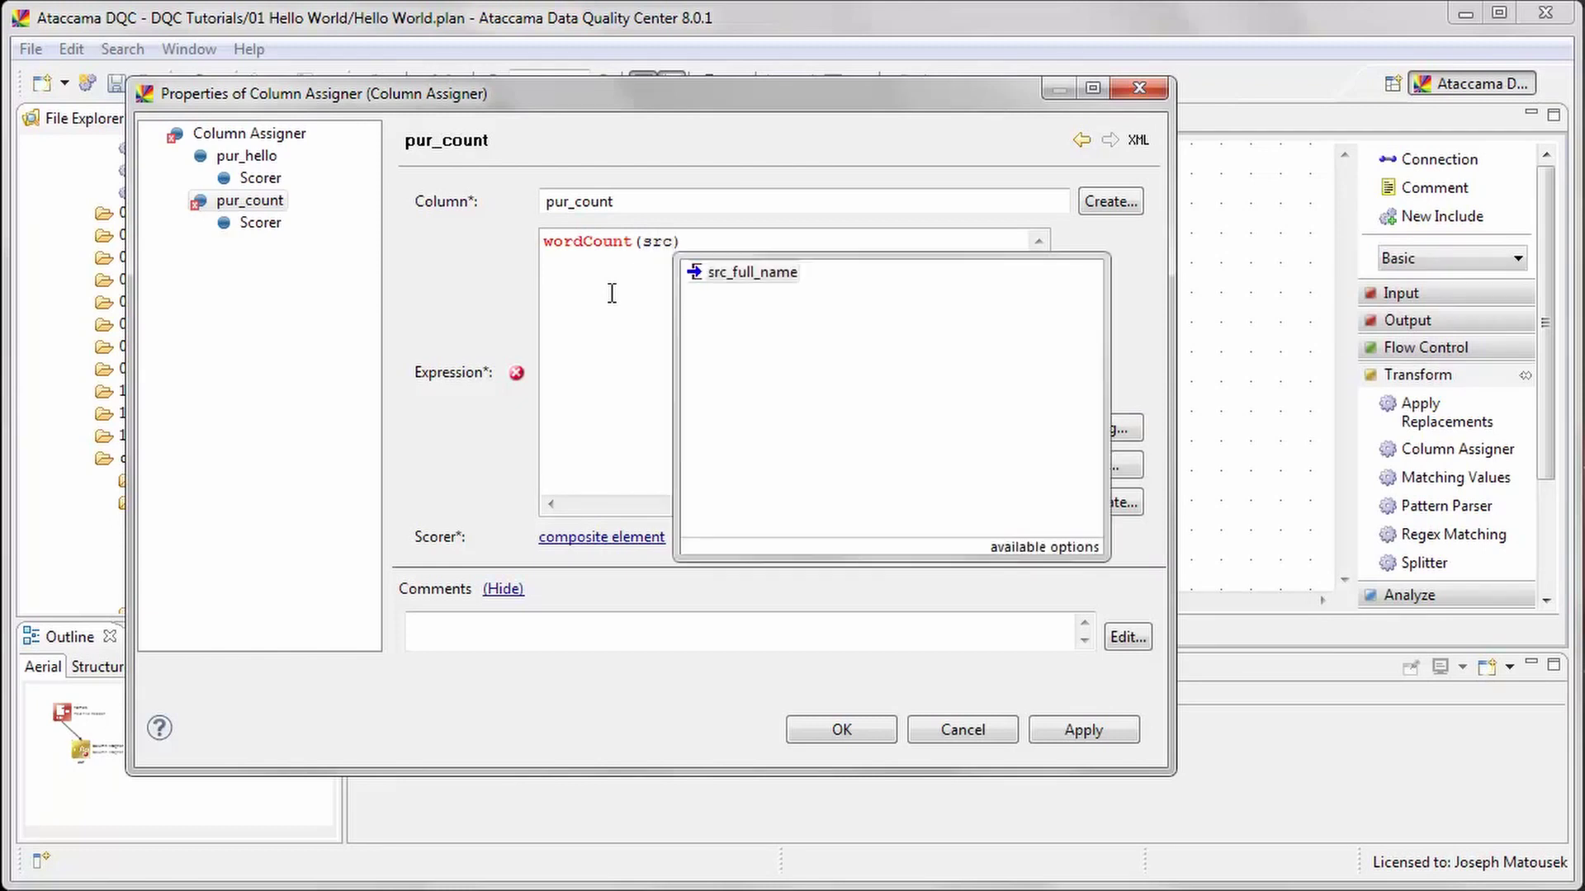
pyautogui.doubleClick(740, 269)
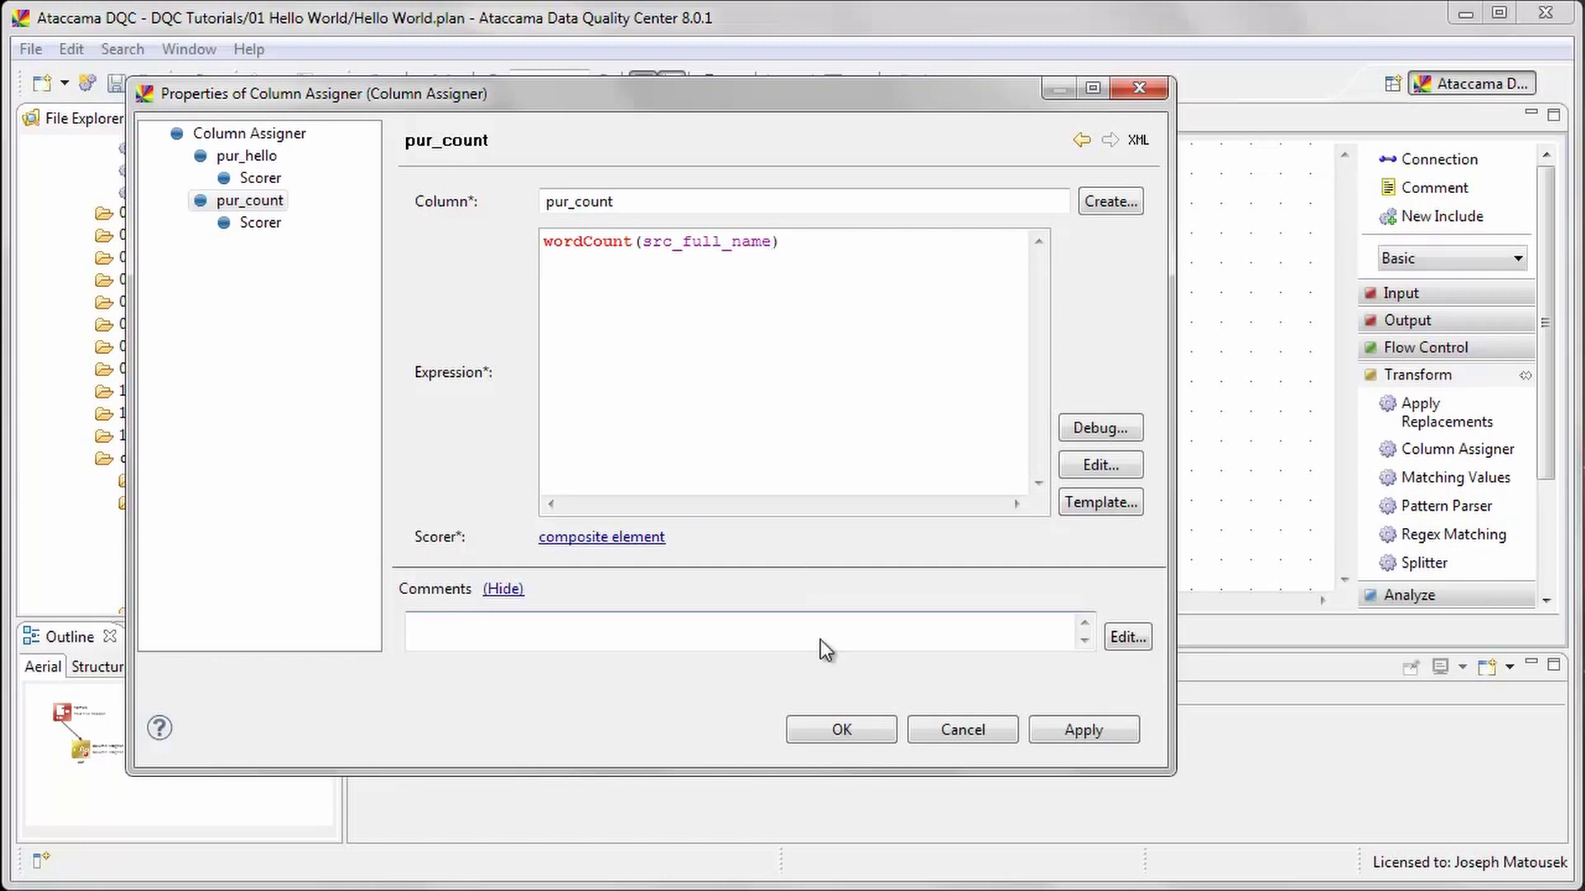
pyautogui.click(840, 732)
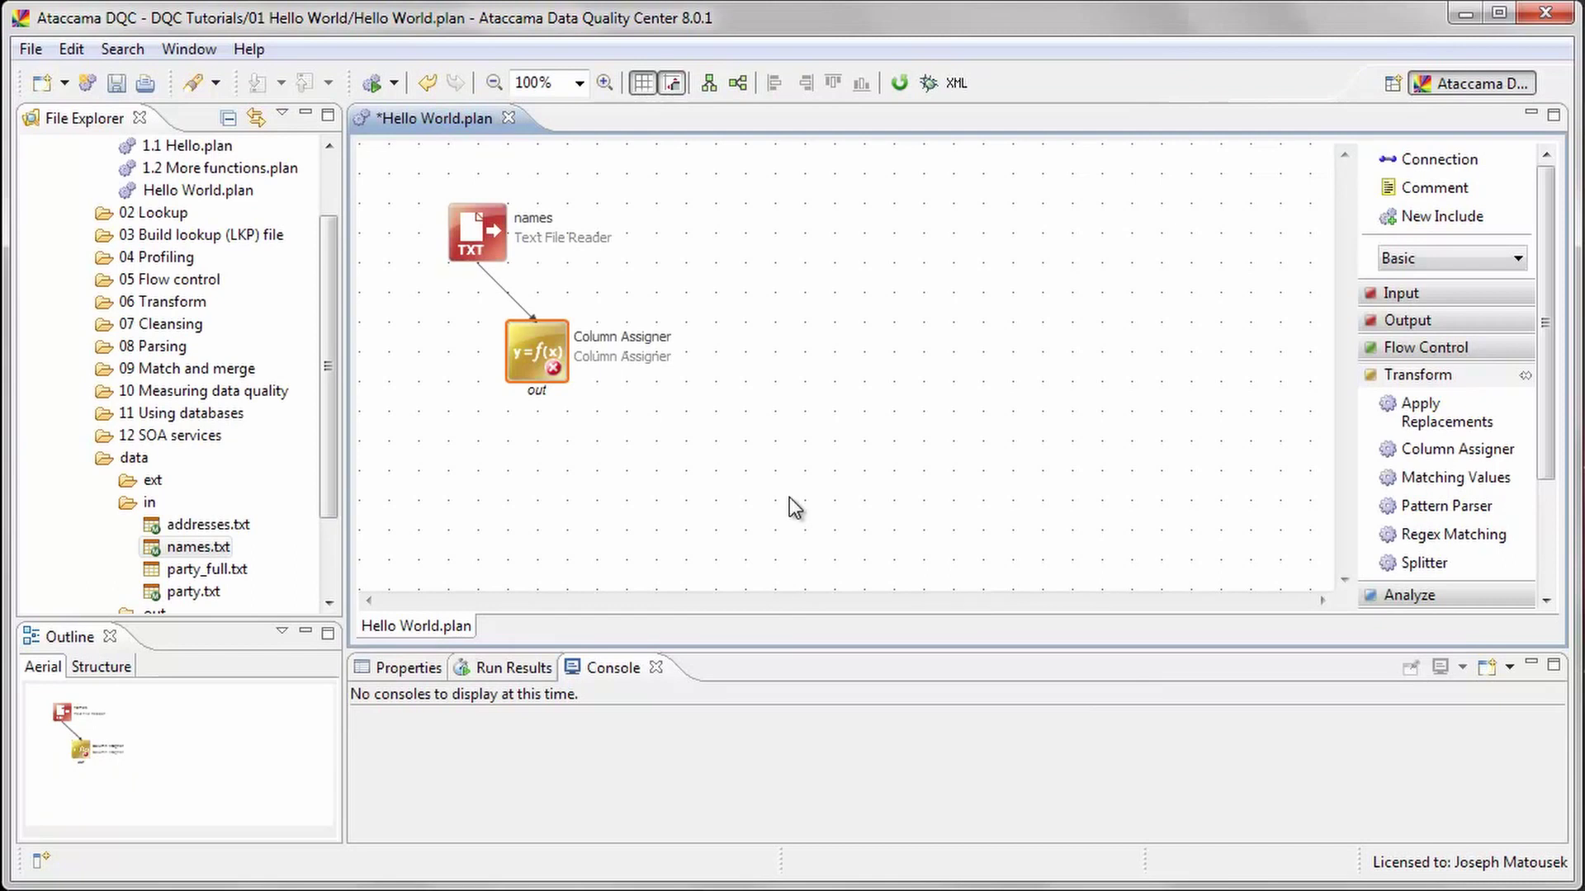
# Step: Place a Text File Writer named out below the Column Assigner and connect them
pyautogui.click(1404, 377)
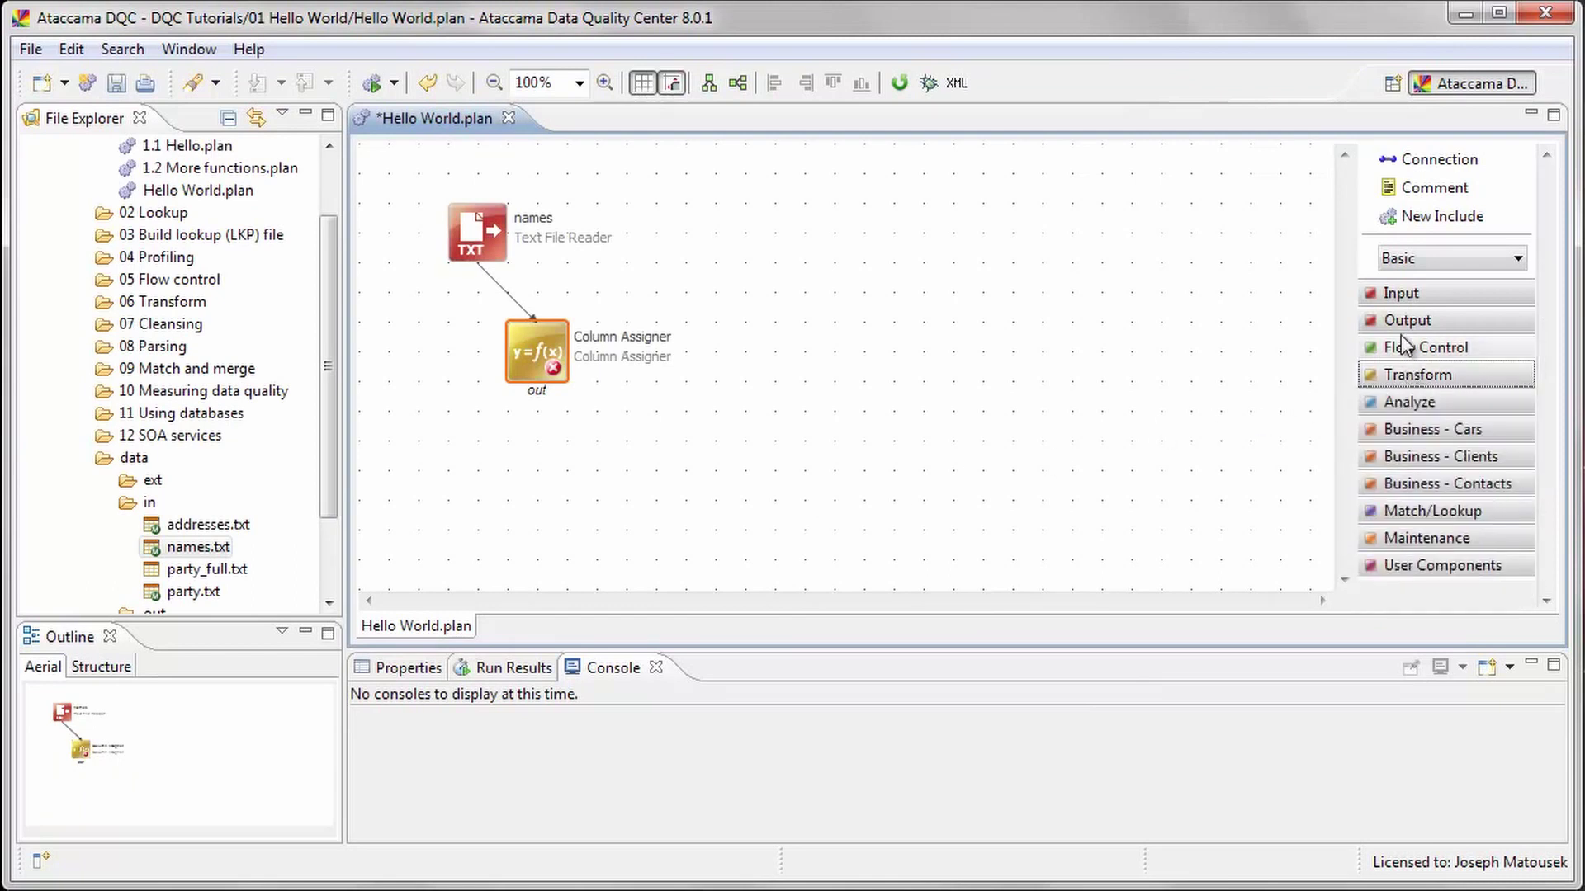
pyautogui.click(1399, 321)
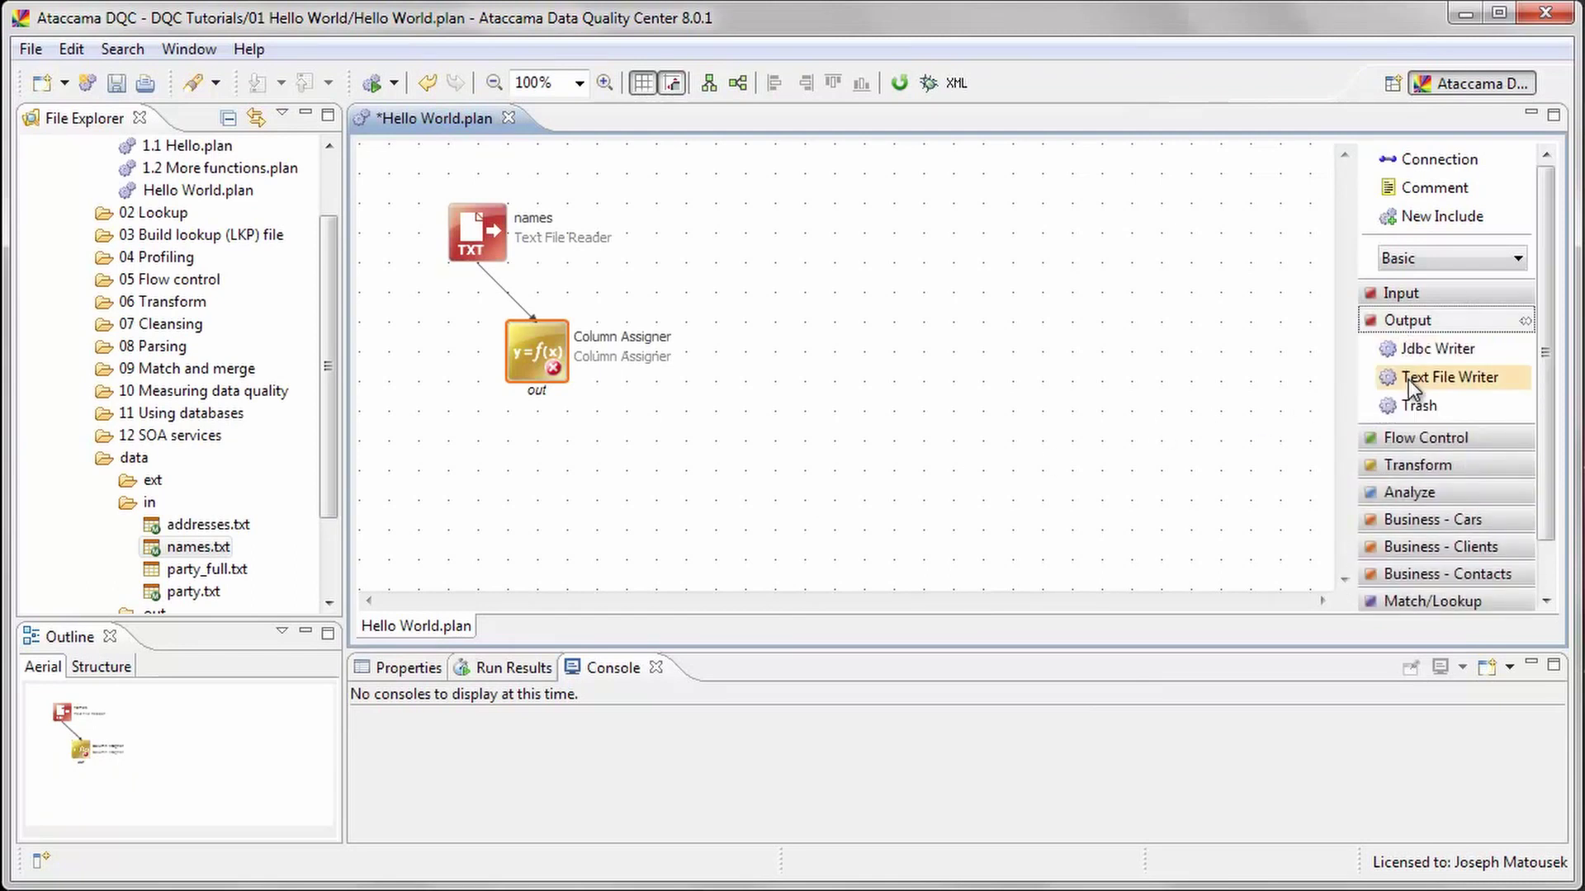
pyautogui.moveTo(1408, 380); pyautogui.dragTo(885, 409)
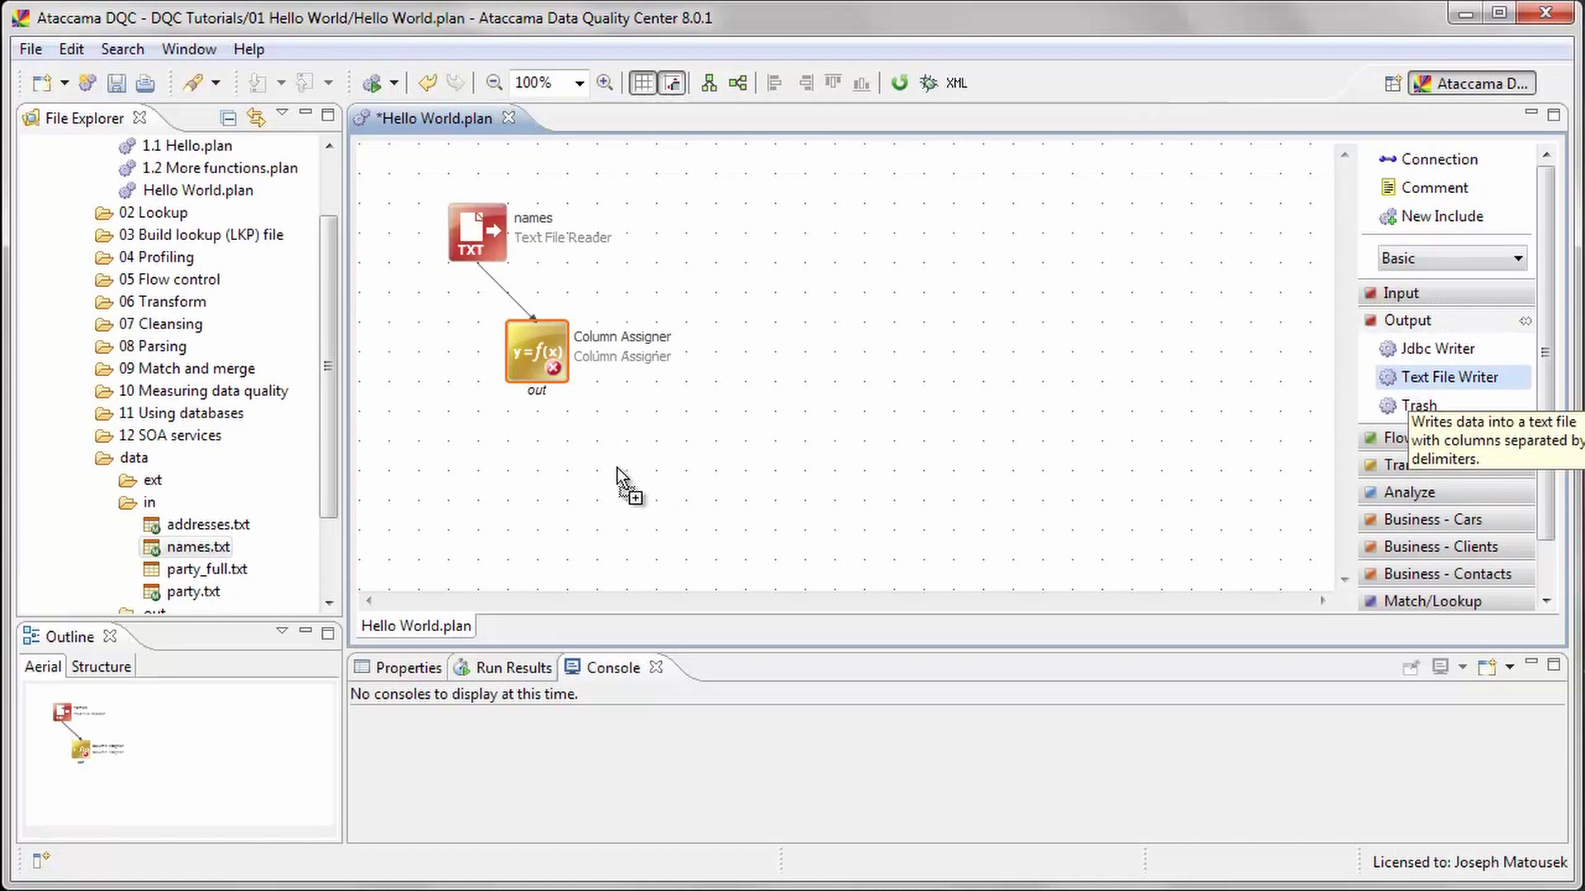
pyautogui.moveTo(616, 467); pyautogui.dragTo(591, 467)
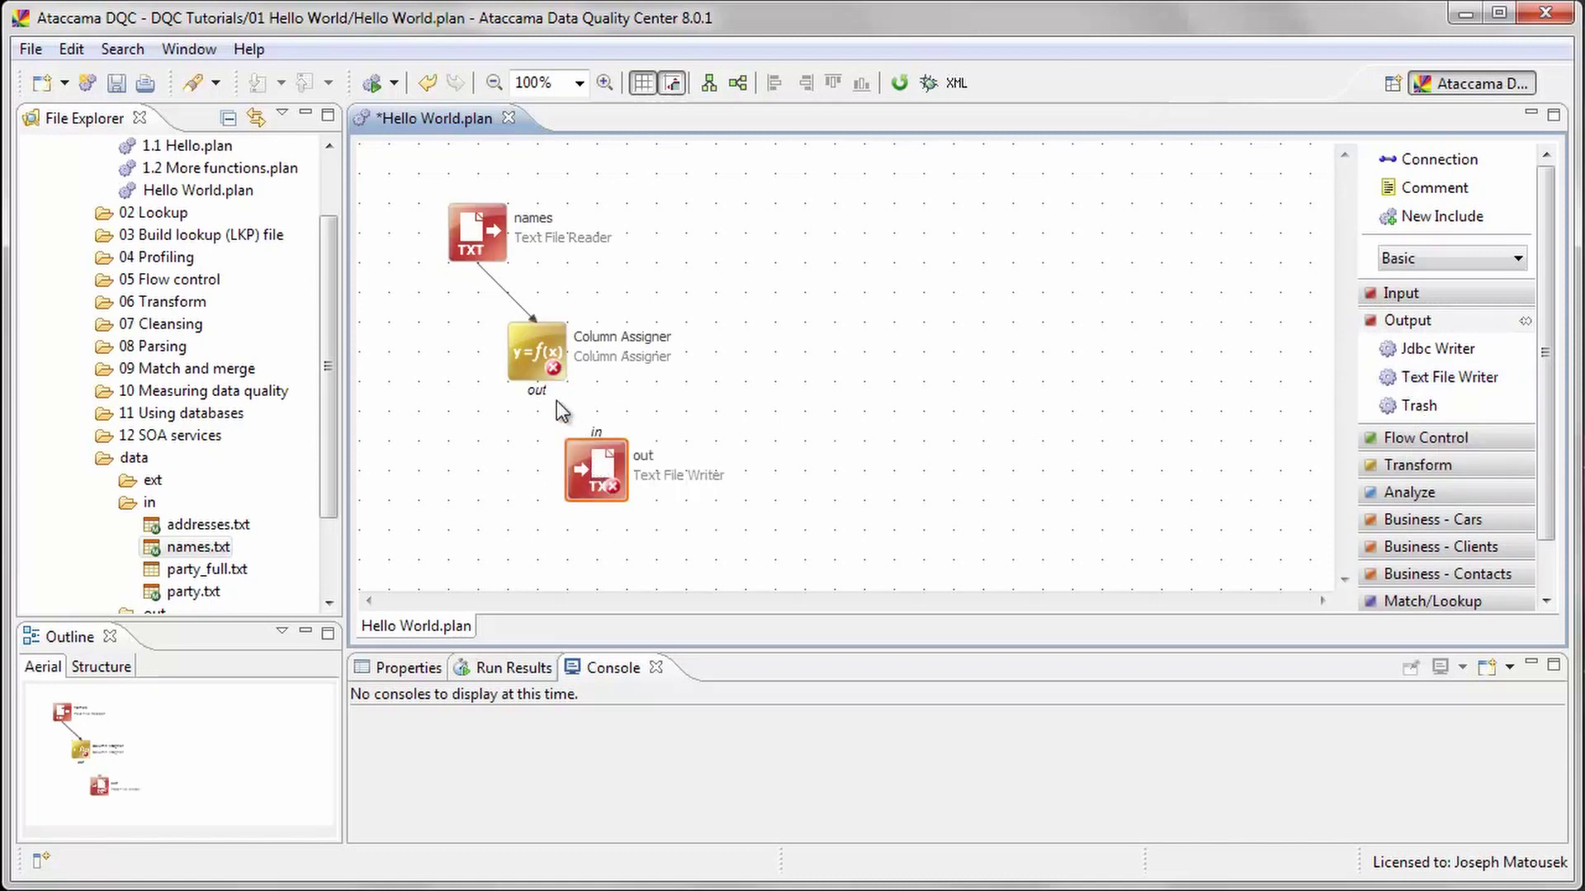
pyautogui.moveTo(542, 394); pyautogui.dragTo(595, 439)
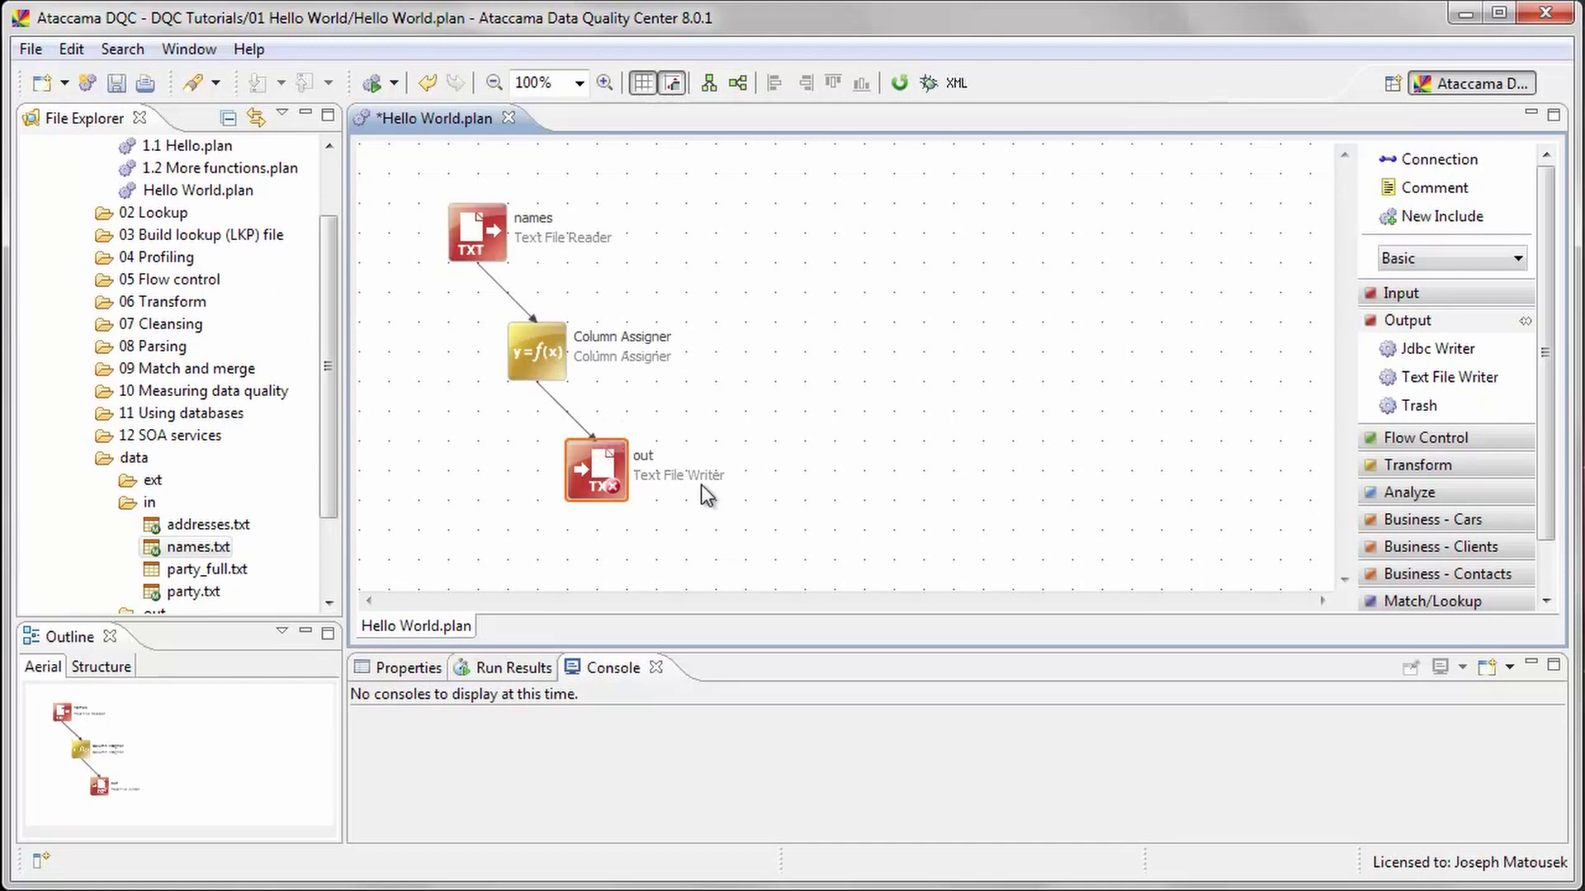
# Step: Point the out writer at data/out/names_out.txt, review its columns, and accept
pyautogui.doubleClick(600, 472)
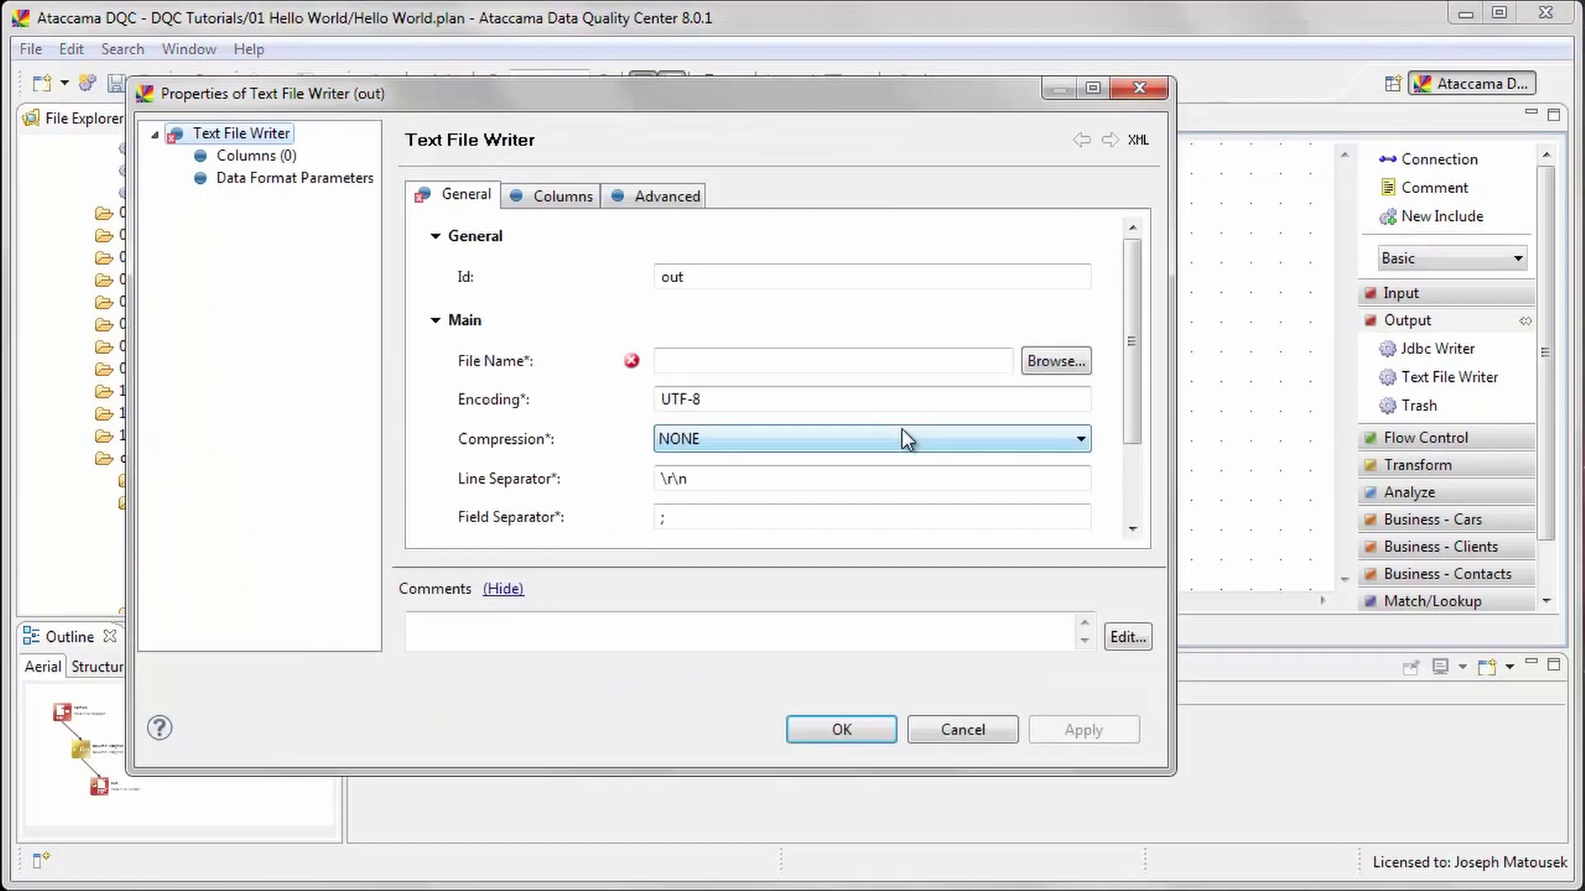
pyautogui.click(1055, 363)
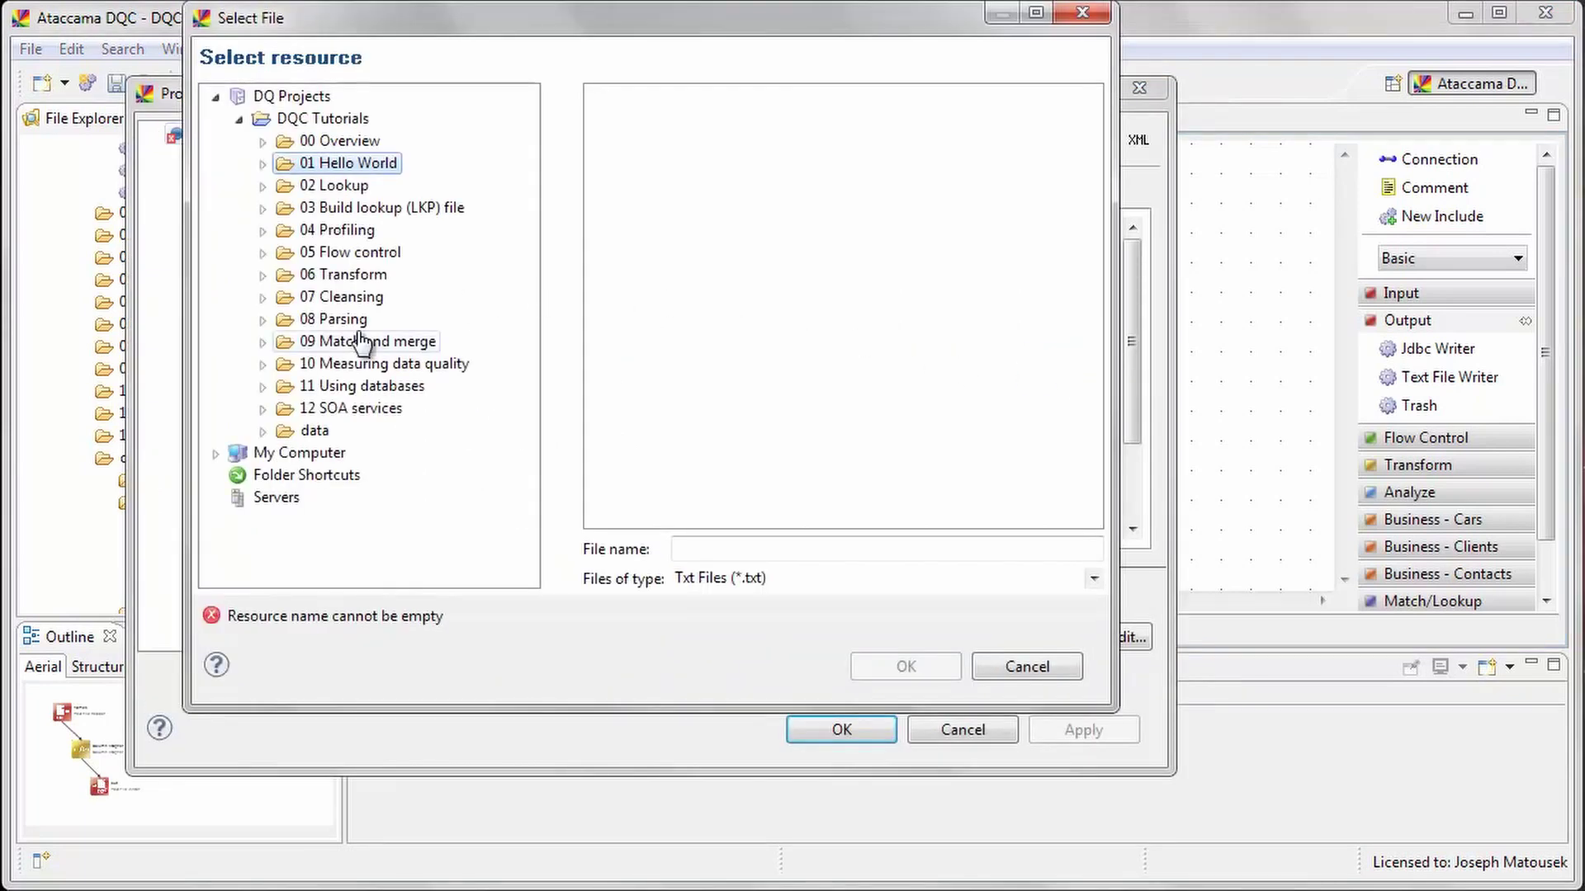
pyautogui.click(263, 432)
pyautogui.click(330, 498)
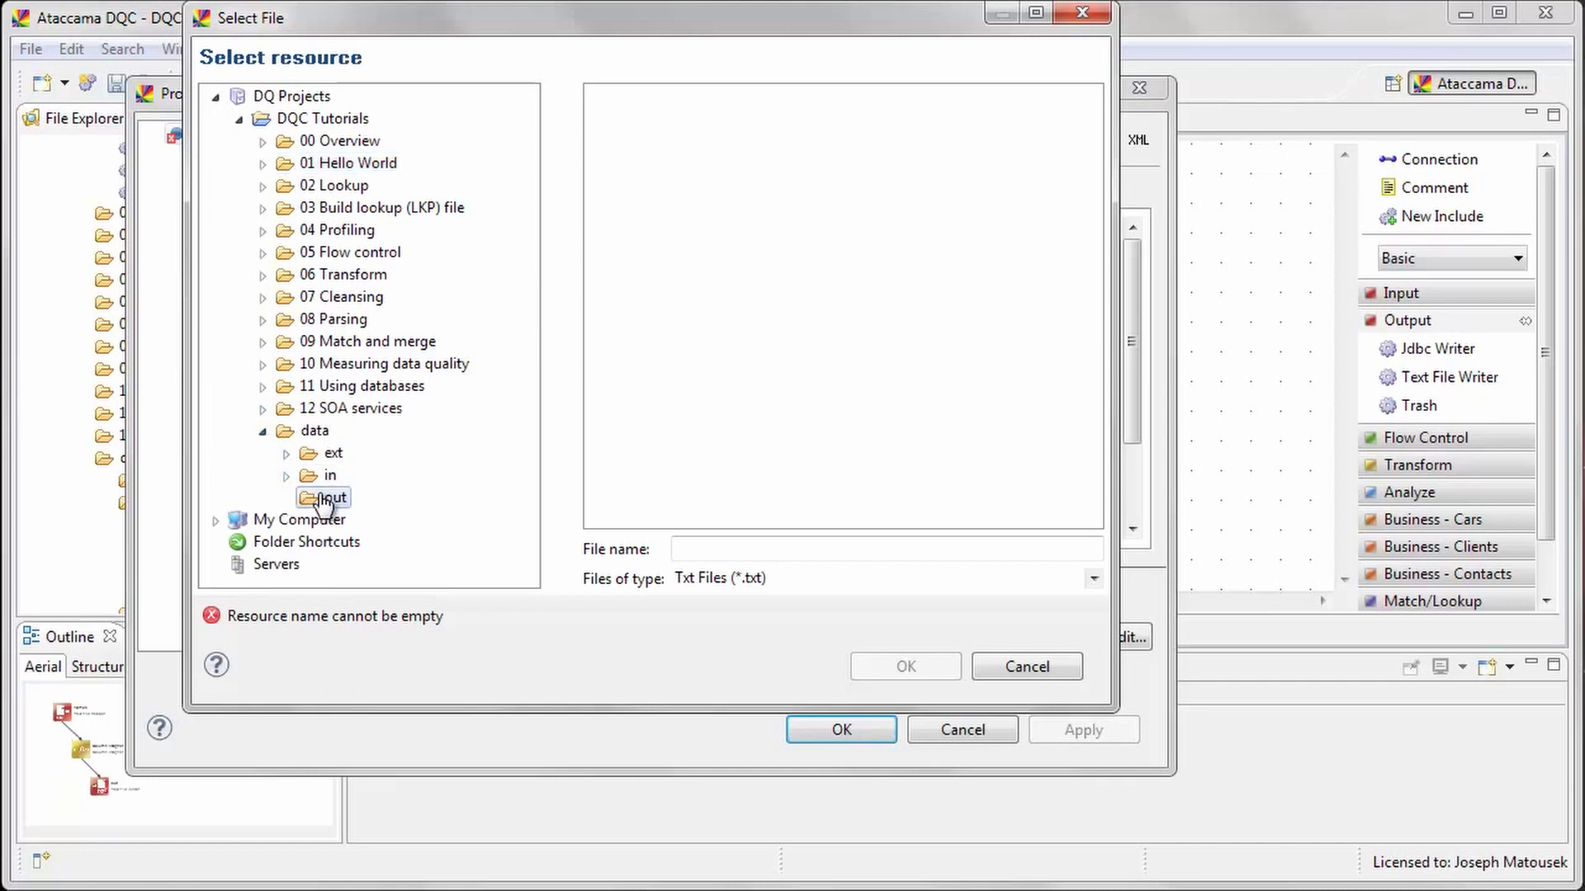
pyautogui.click(700, 548)
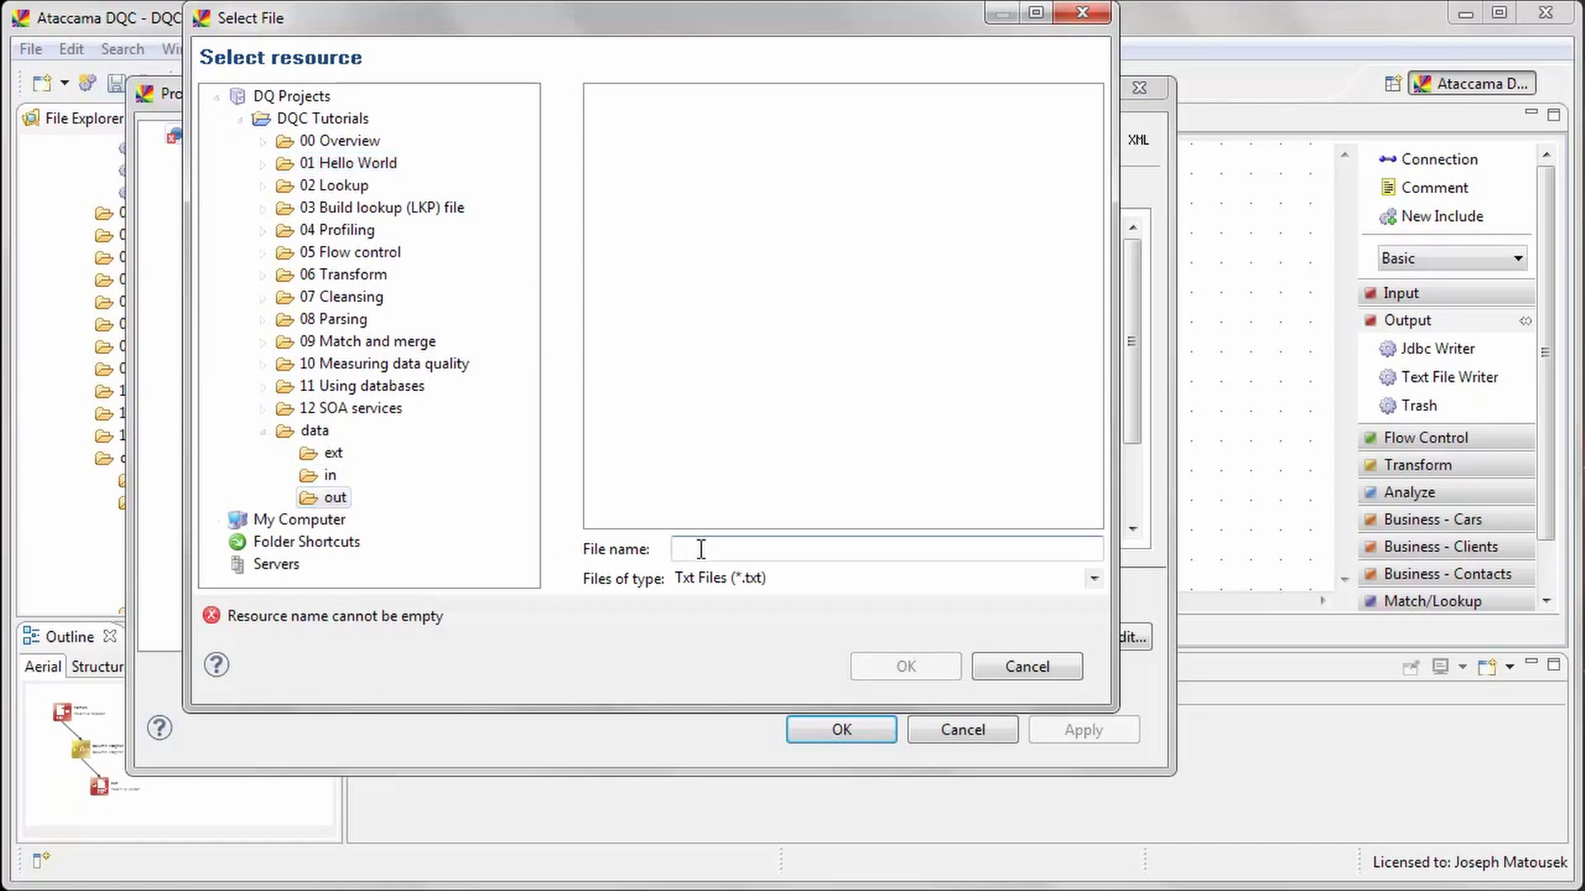
pyautogui.write('names_out')
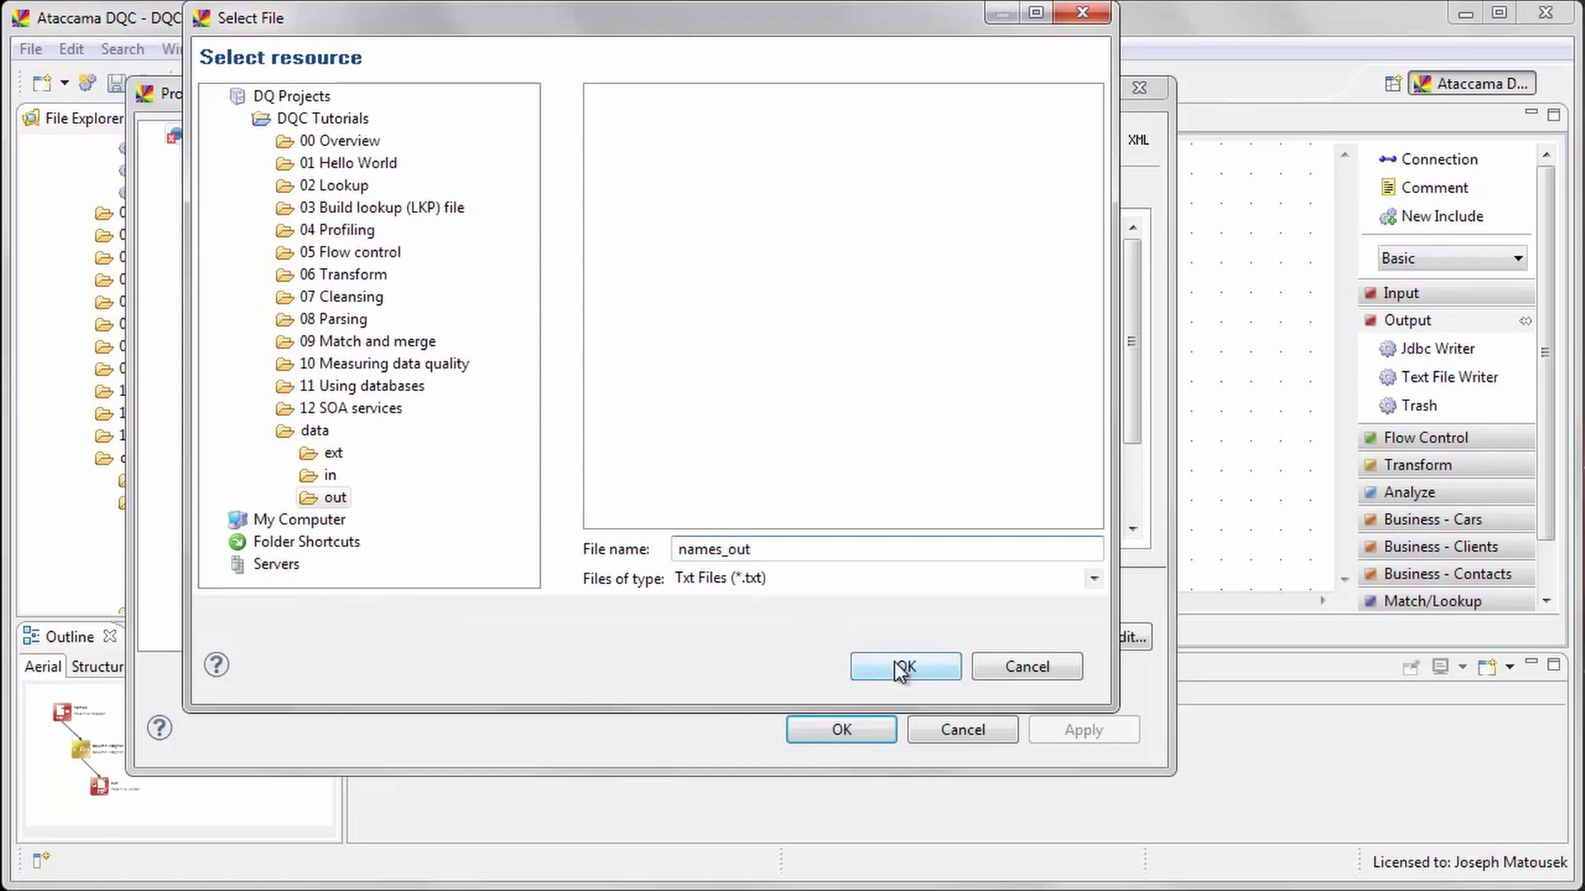
pyautogui.click(907, 670)
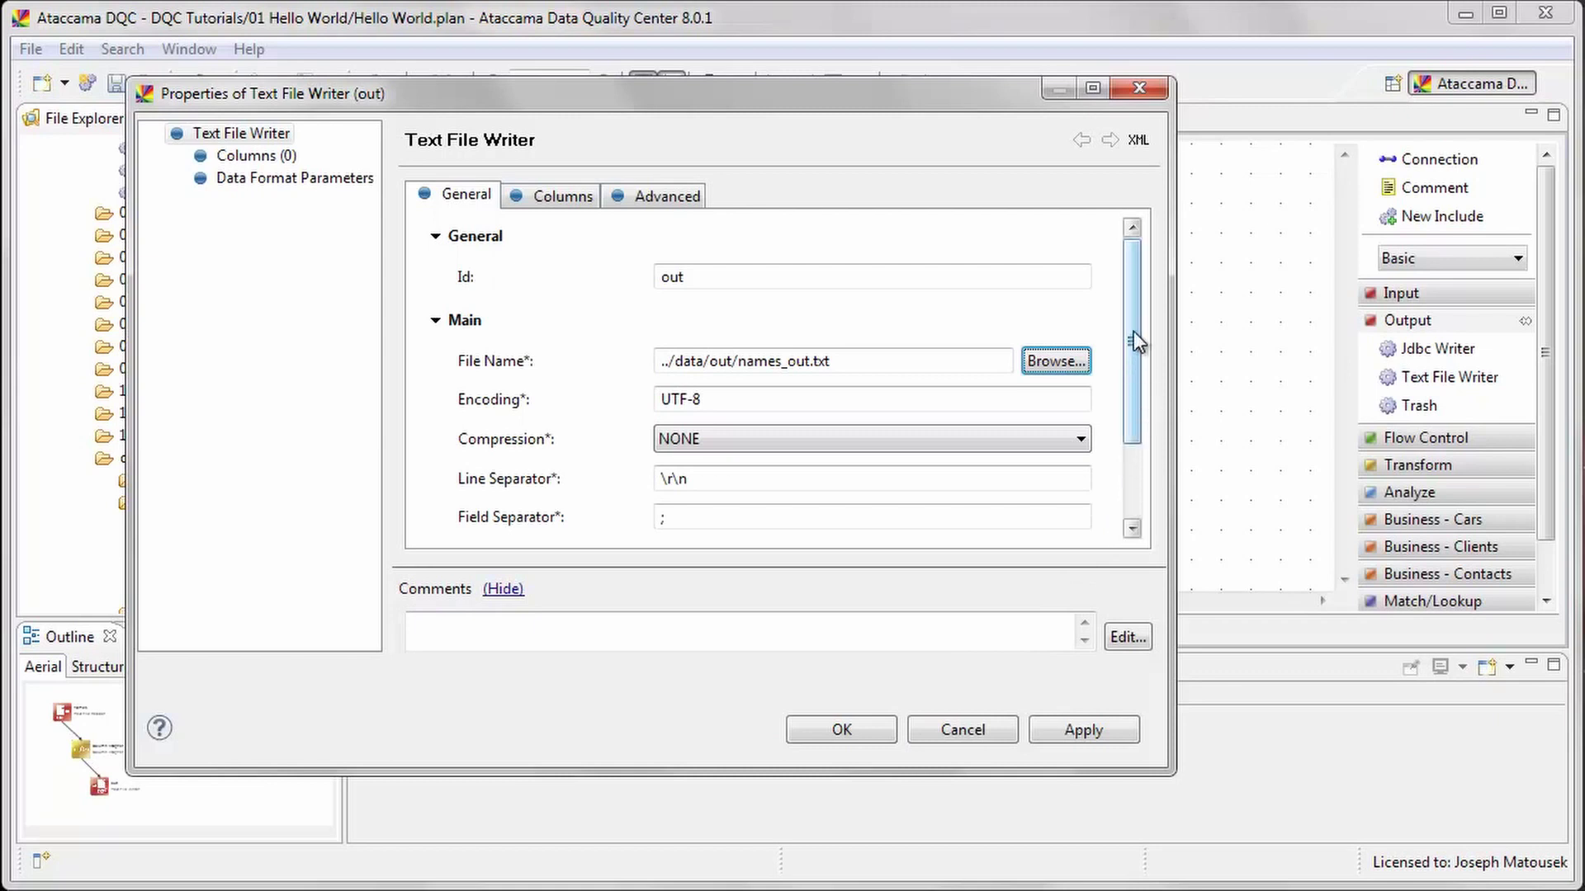
pyautogui.moveTo(1132, 330); pyautogui.dragTo(1130, 410)
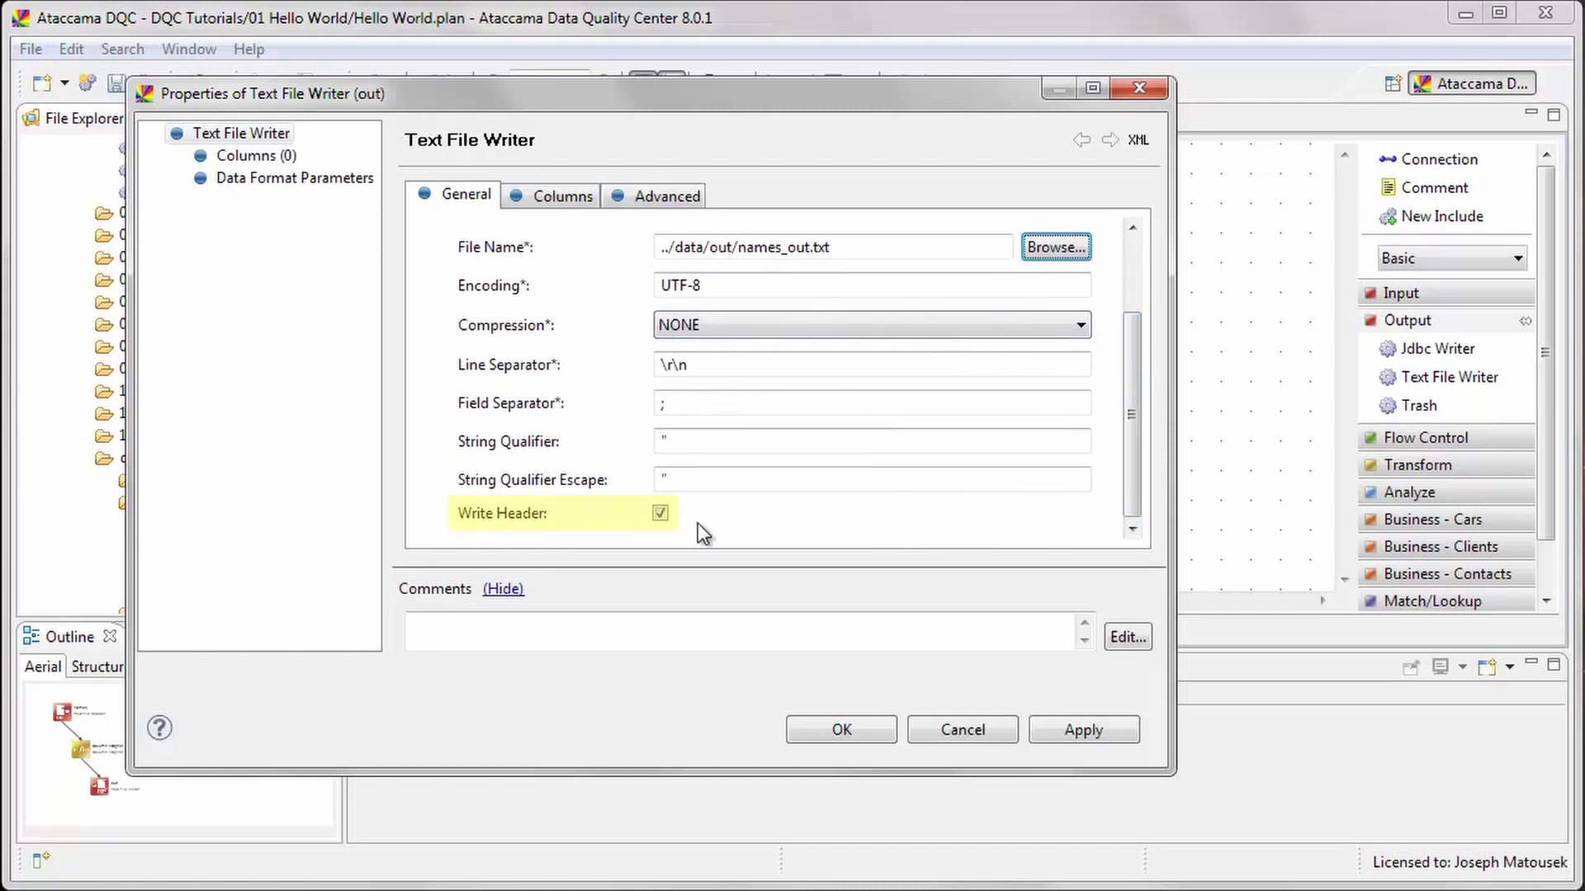
pyautogui.click(556, 197)
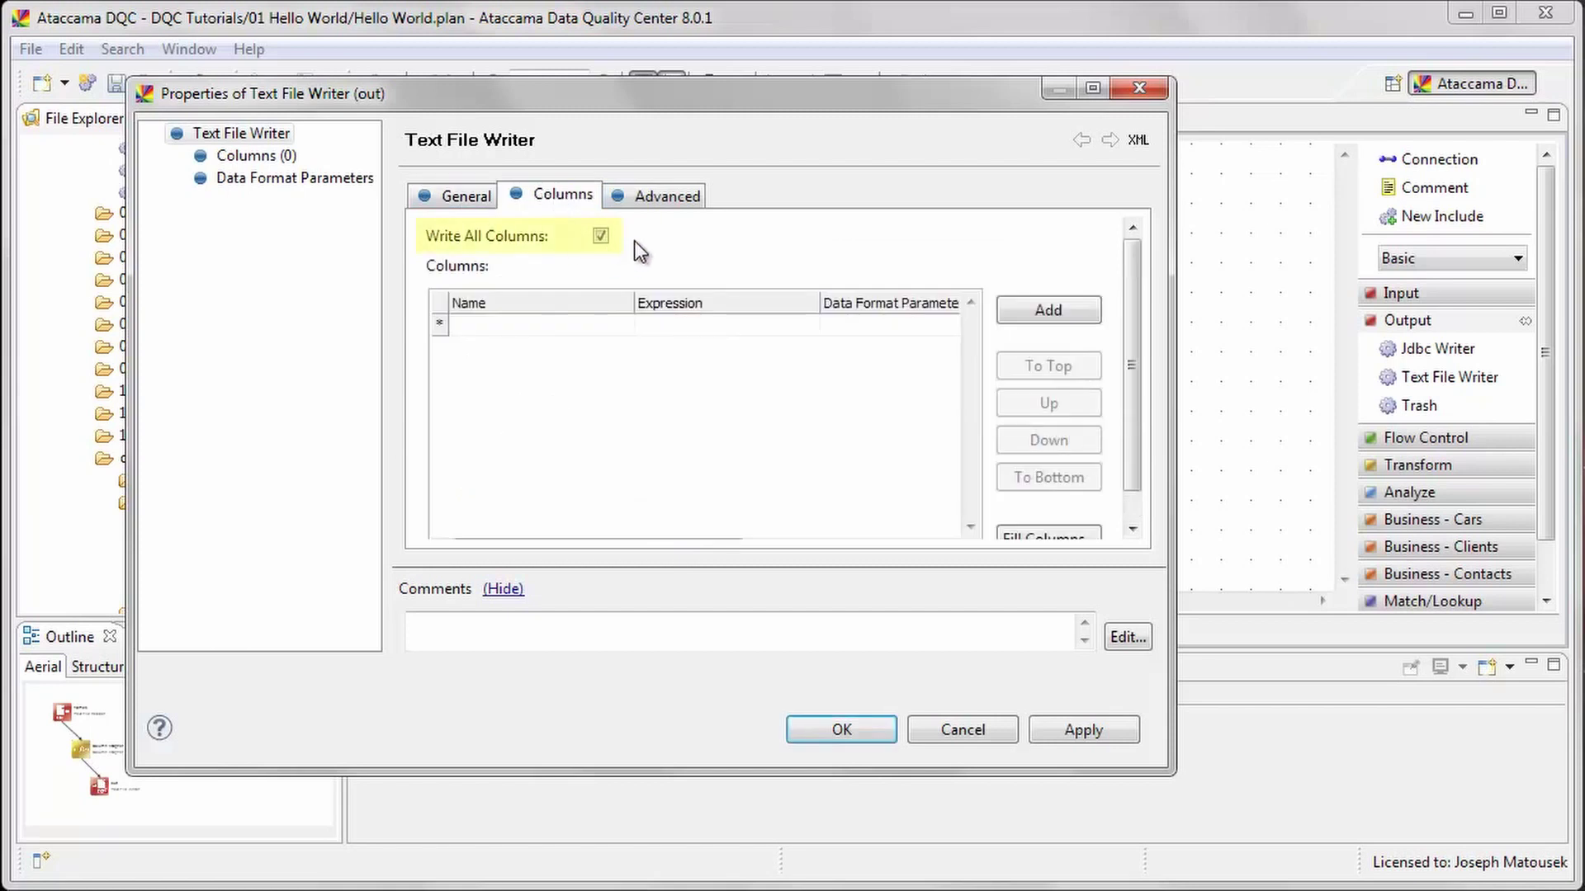
pyautogui.click(842, 730)
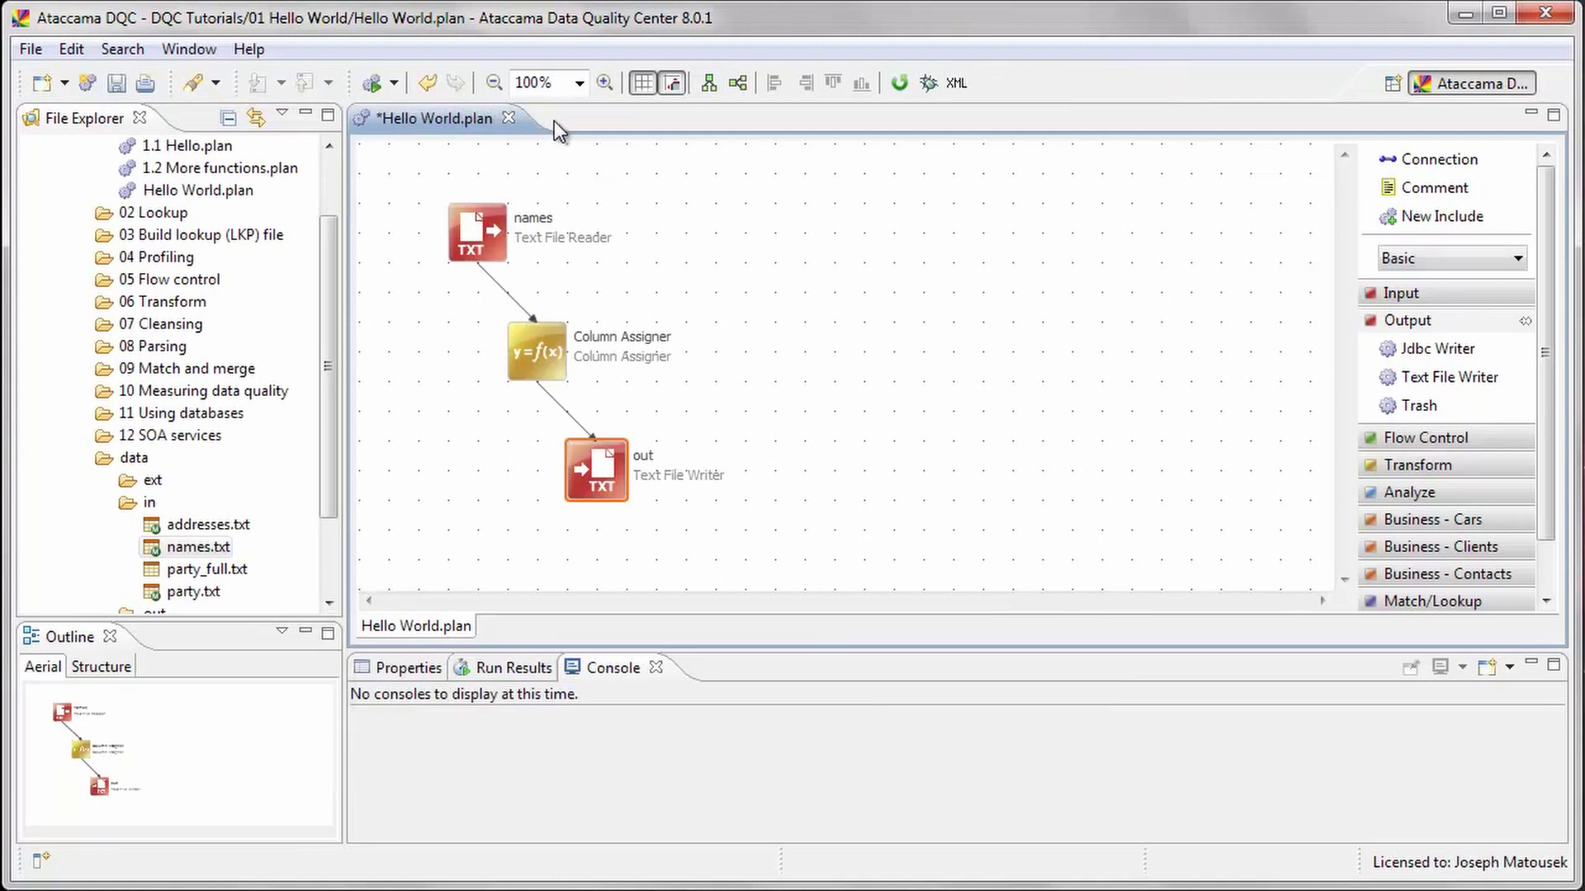
# Step: Apply horizontal, then vertical auto layout to line up names, Column Assigner and out
pyautogui.click(708, 82)
pyautogui.click(739, 83)
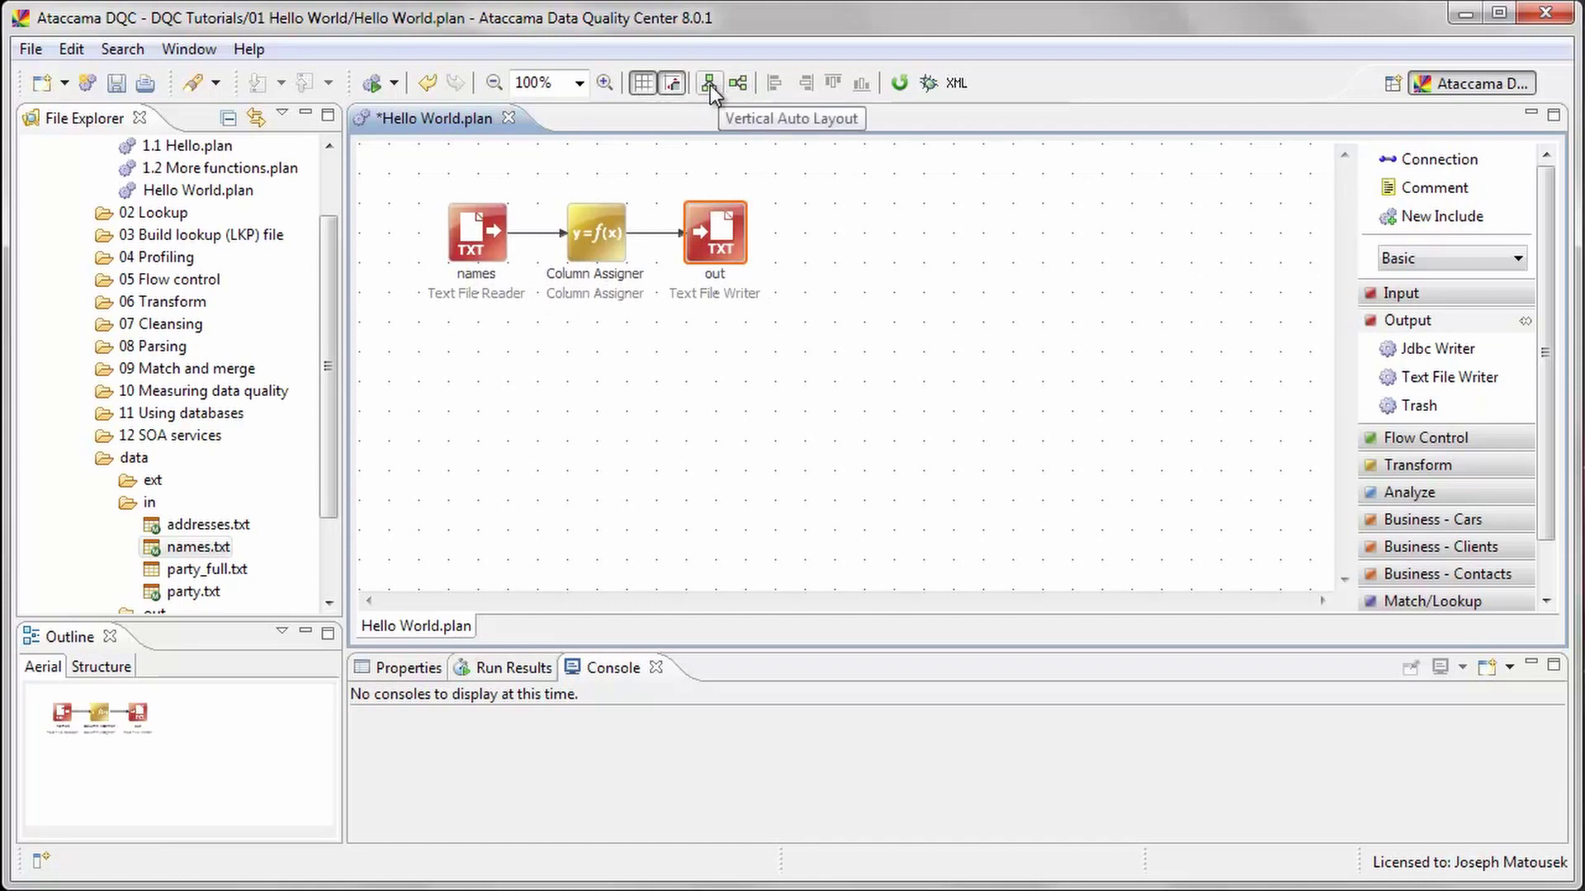
pyautogui.click(710, 86)
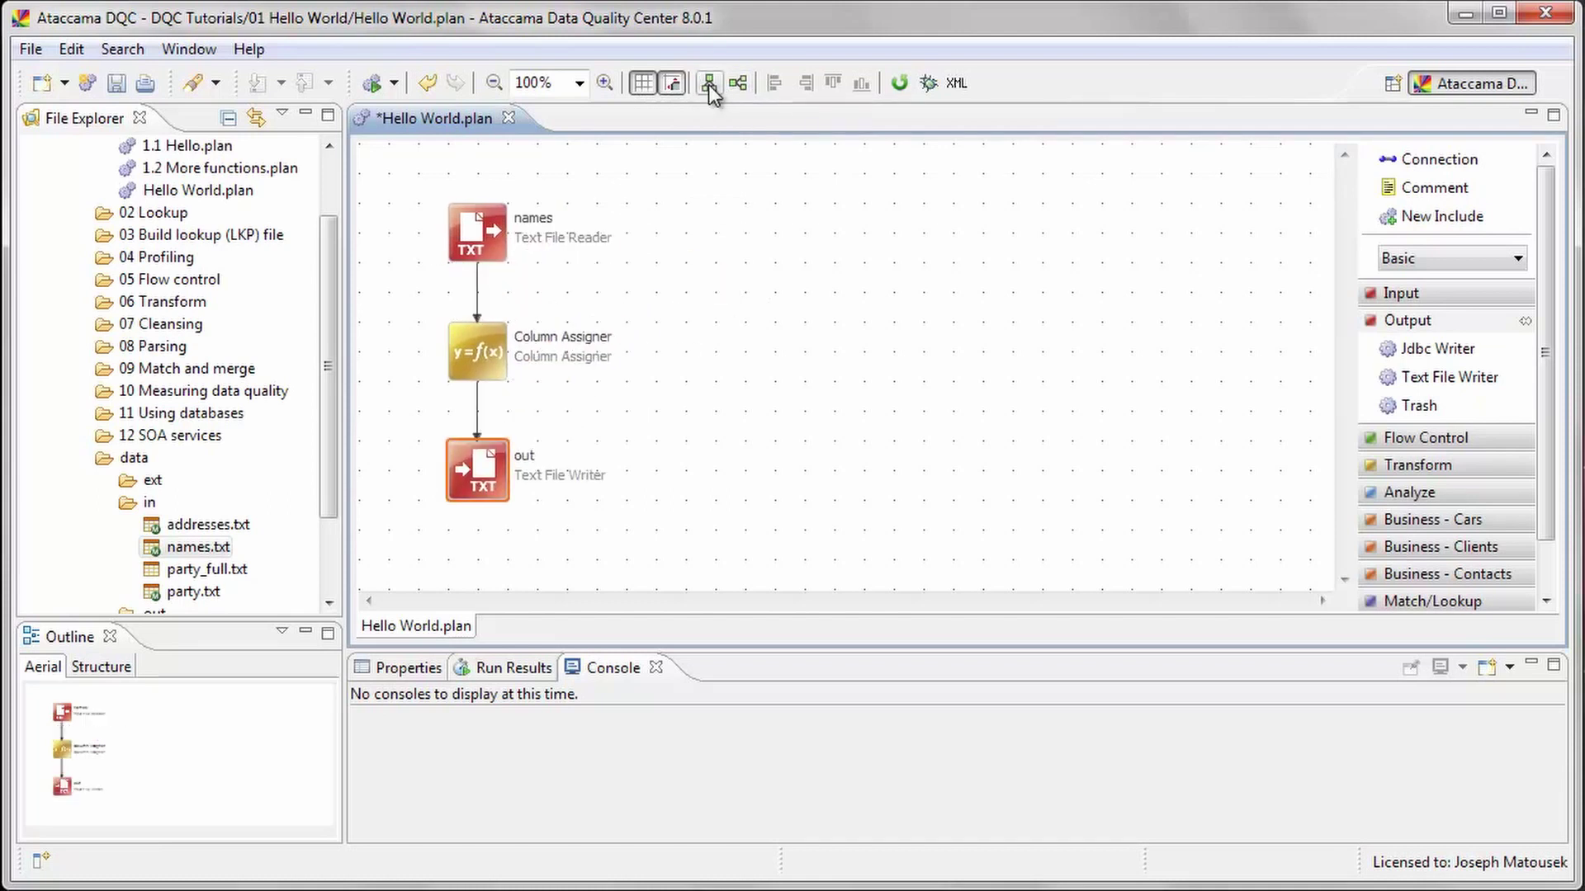
# Step: Save and run the Hello World plan, then dismiss the successful run report
pyautogui.click(373, 85)
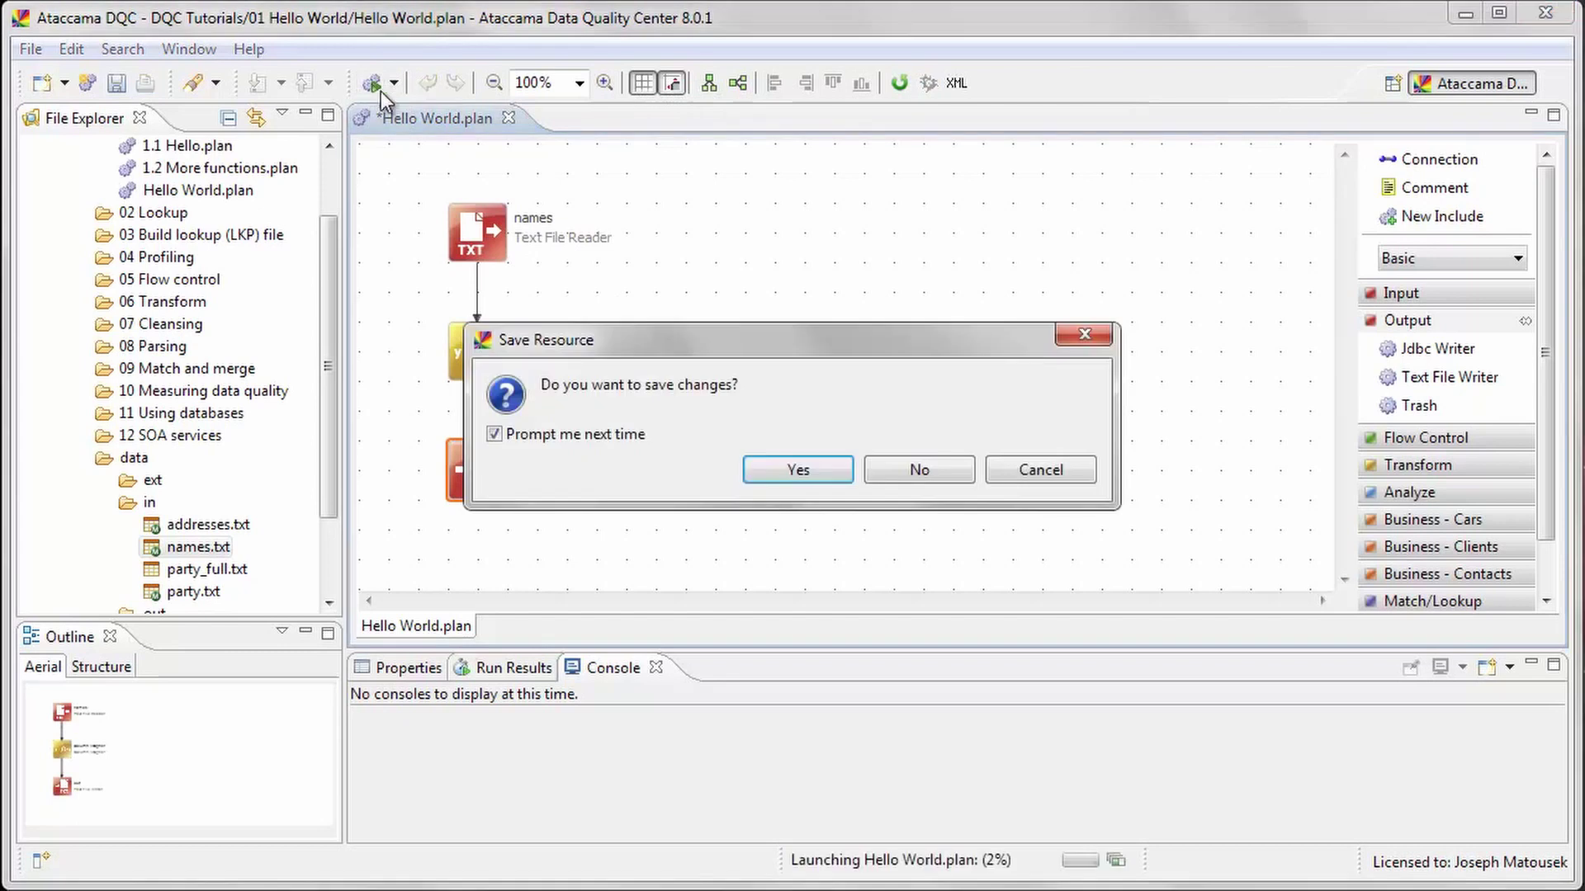
pyautogui.click(814, 468)
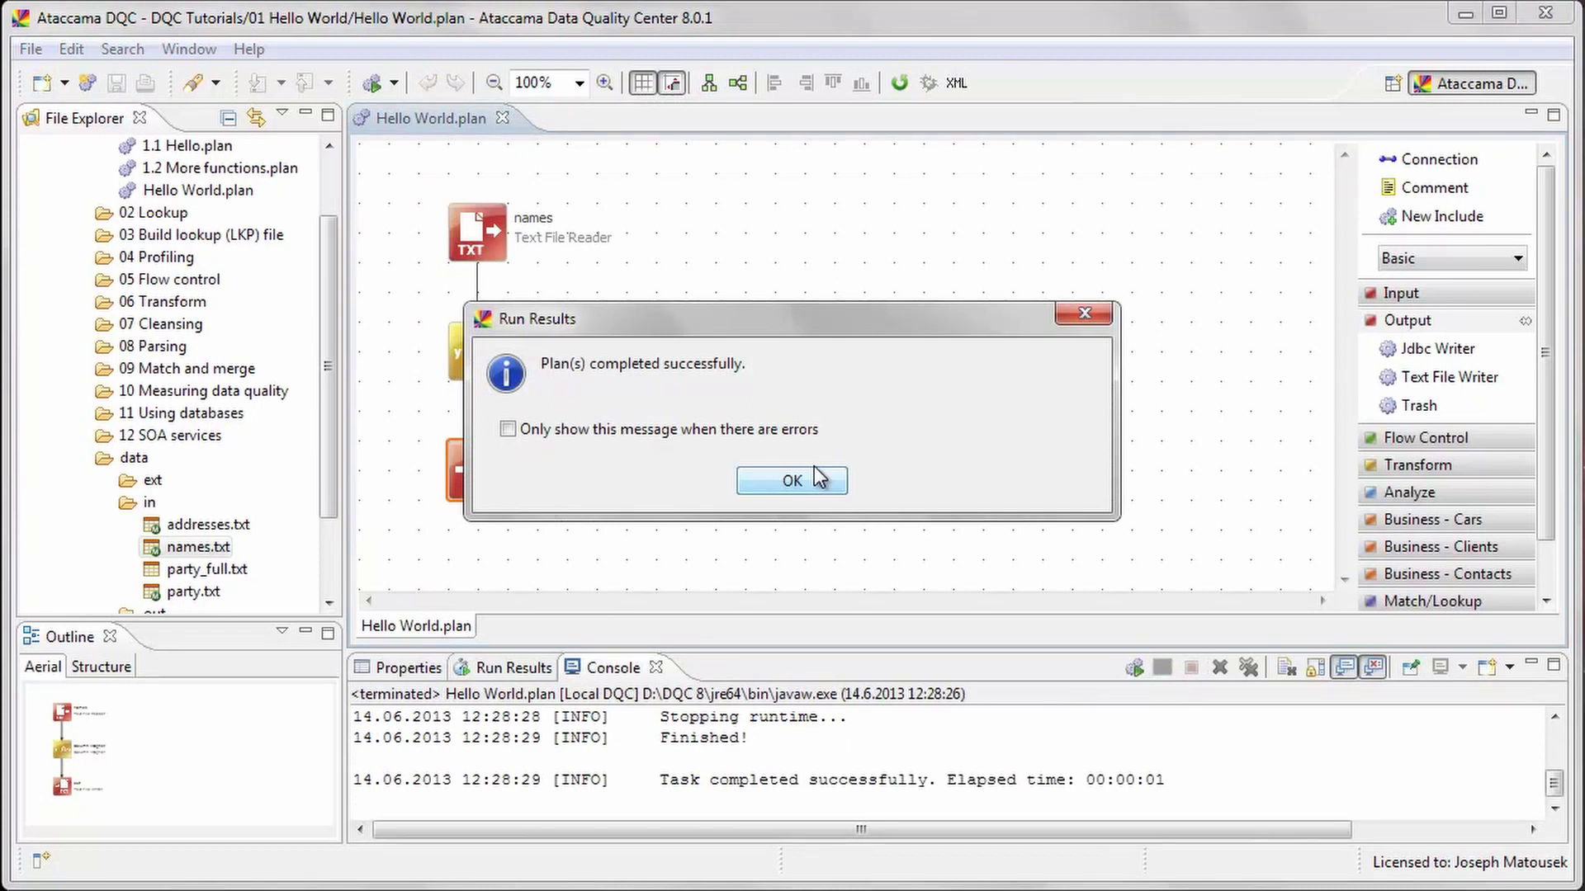
pyautogui.click(795, 483)
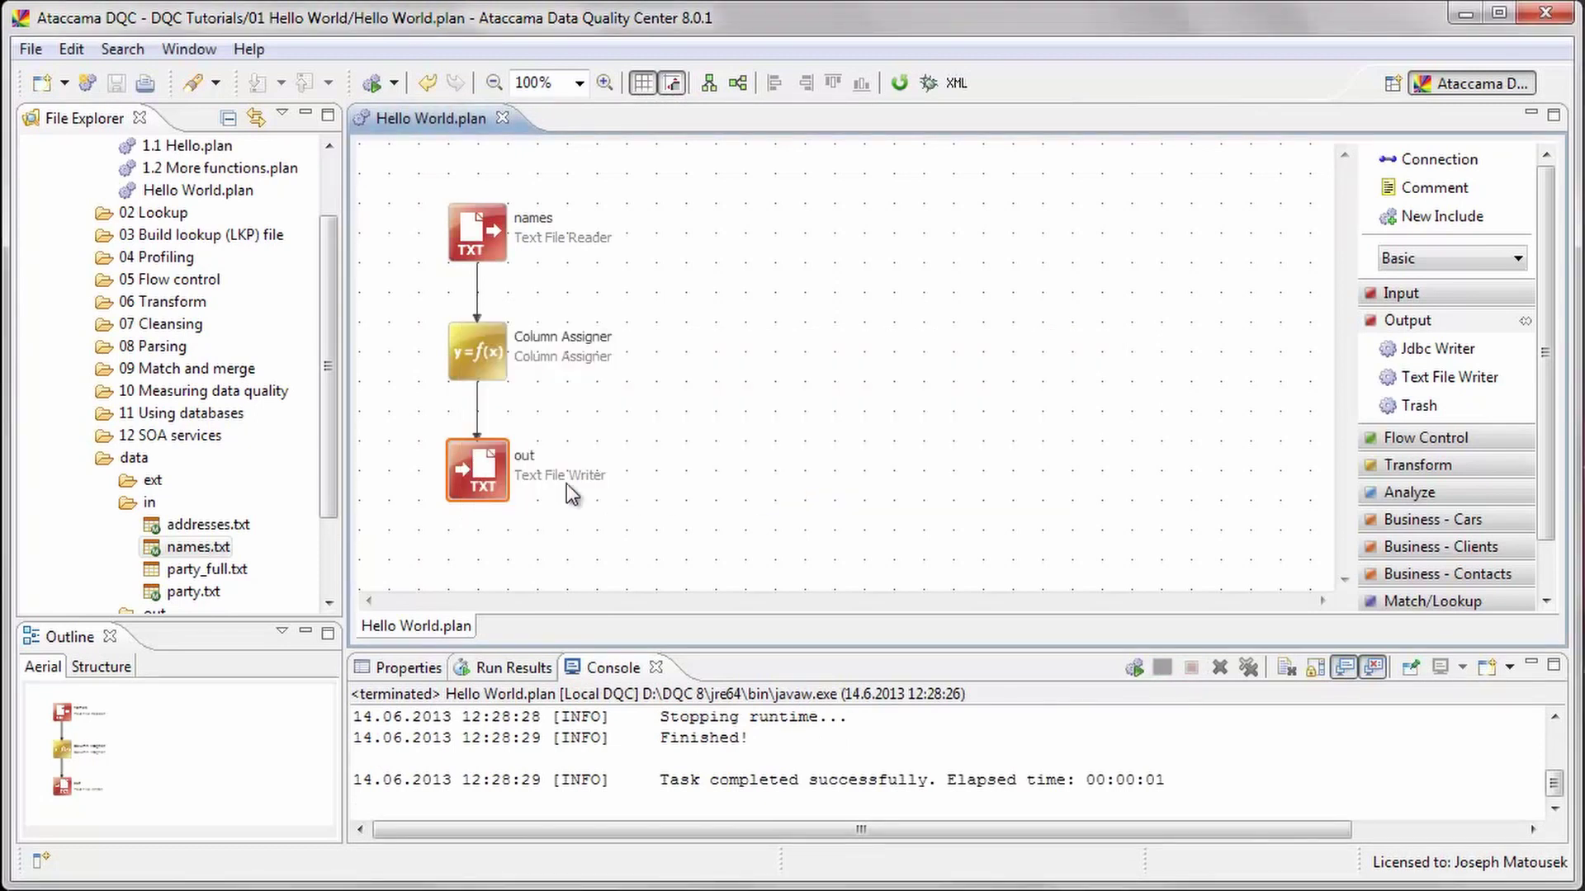
pyautogui.moveTo(324, 427); pyautogui.dragTo(326, 502)
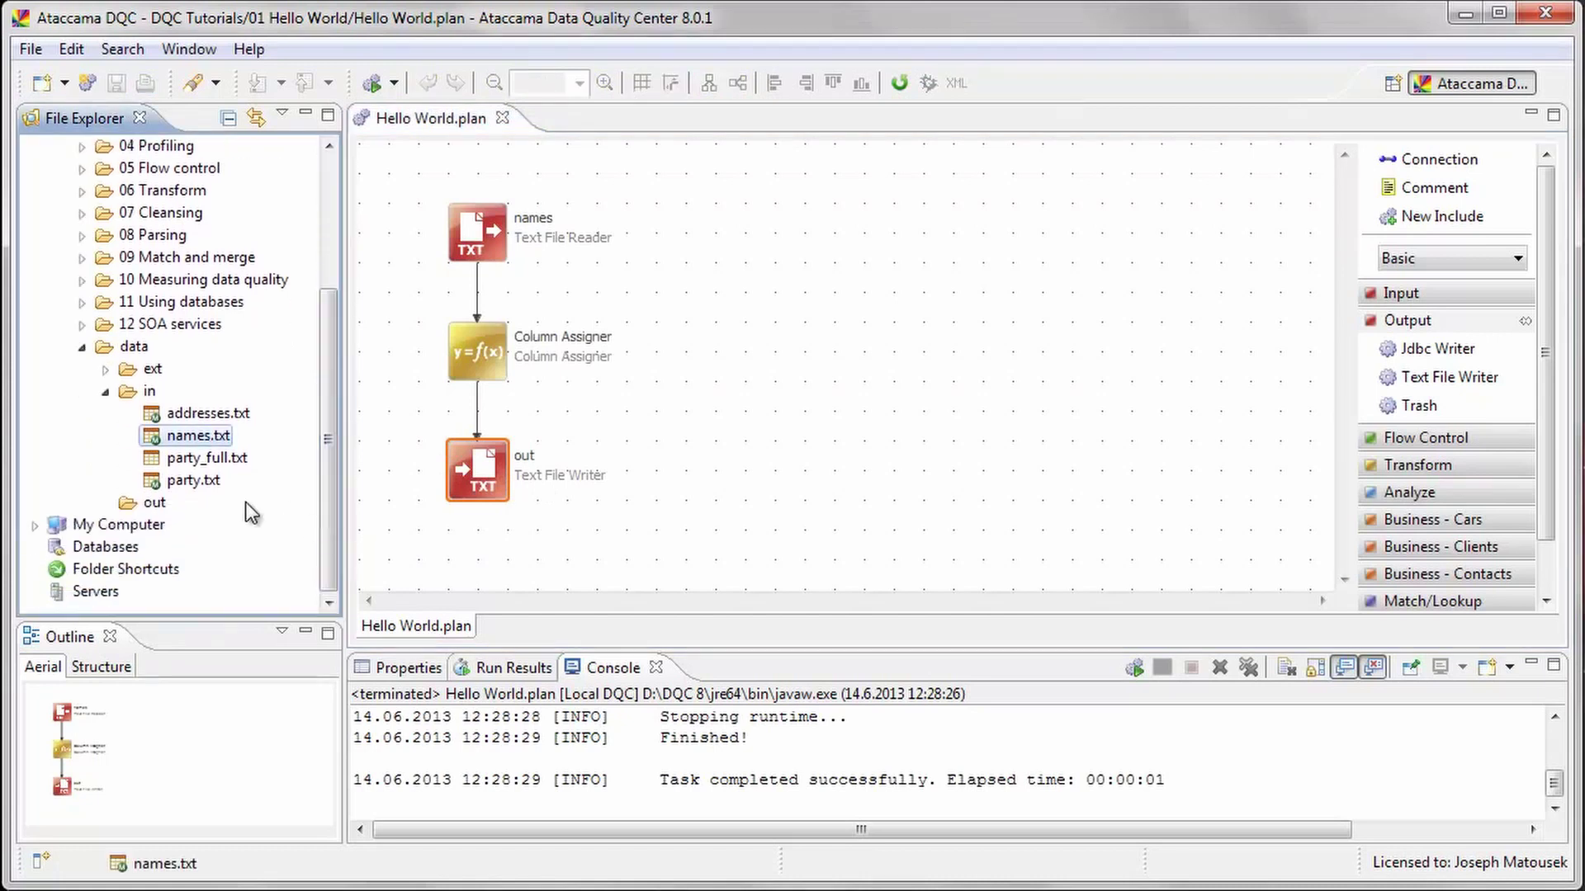
# Step: Refresh and expand the data/out folder to reveal names_out.txt
pyautogui.rightClick(152, 504)
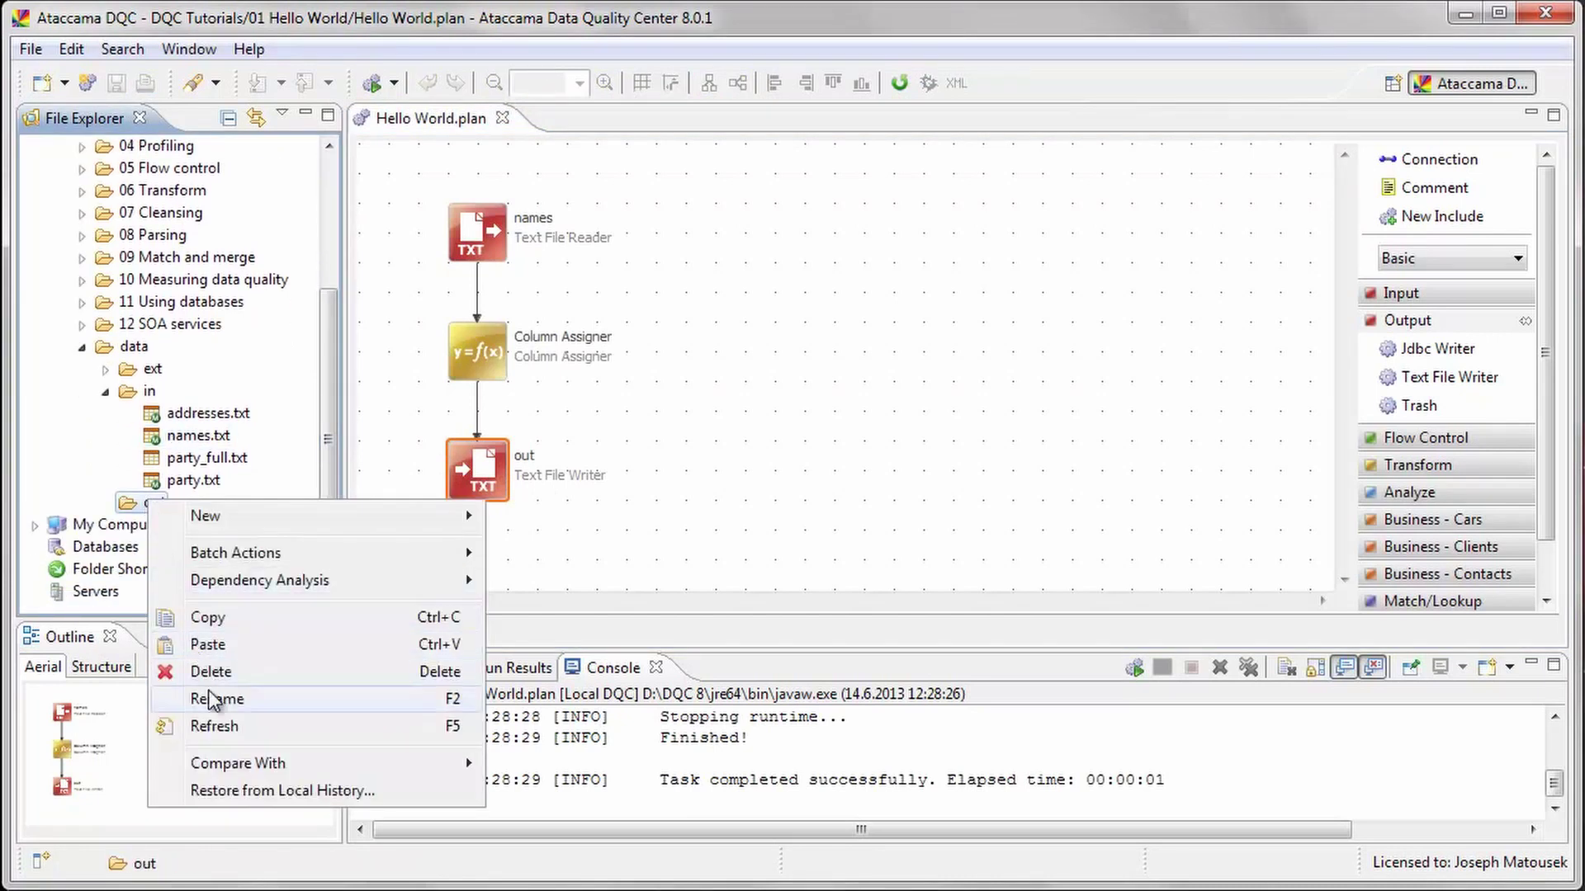
pyautogui.click(220, 727)
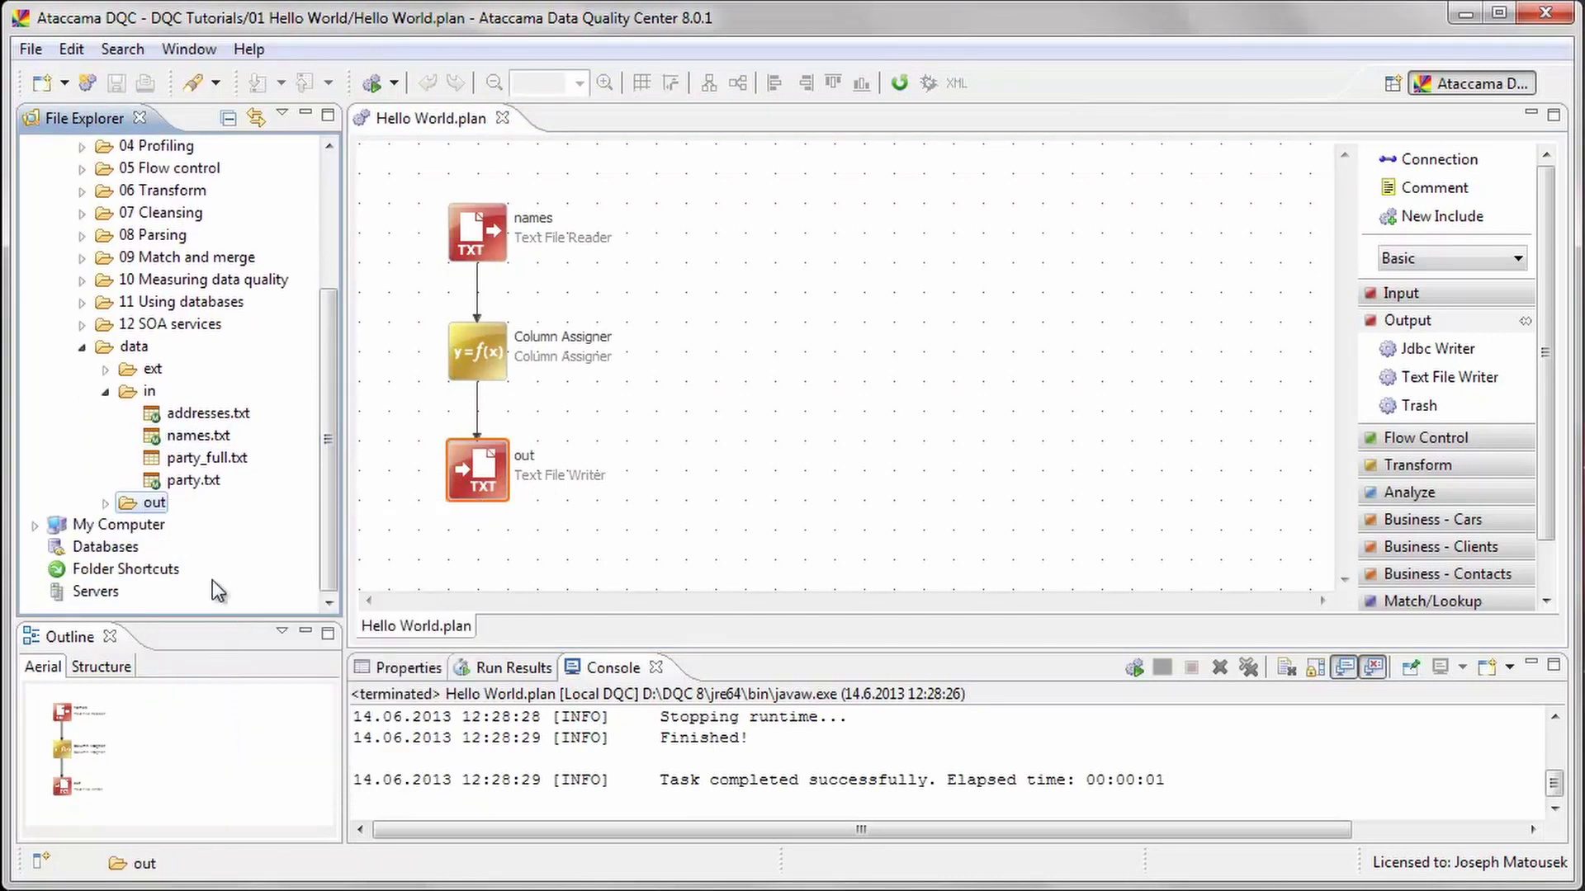
pyautogui.click(105, 503)
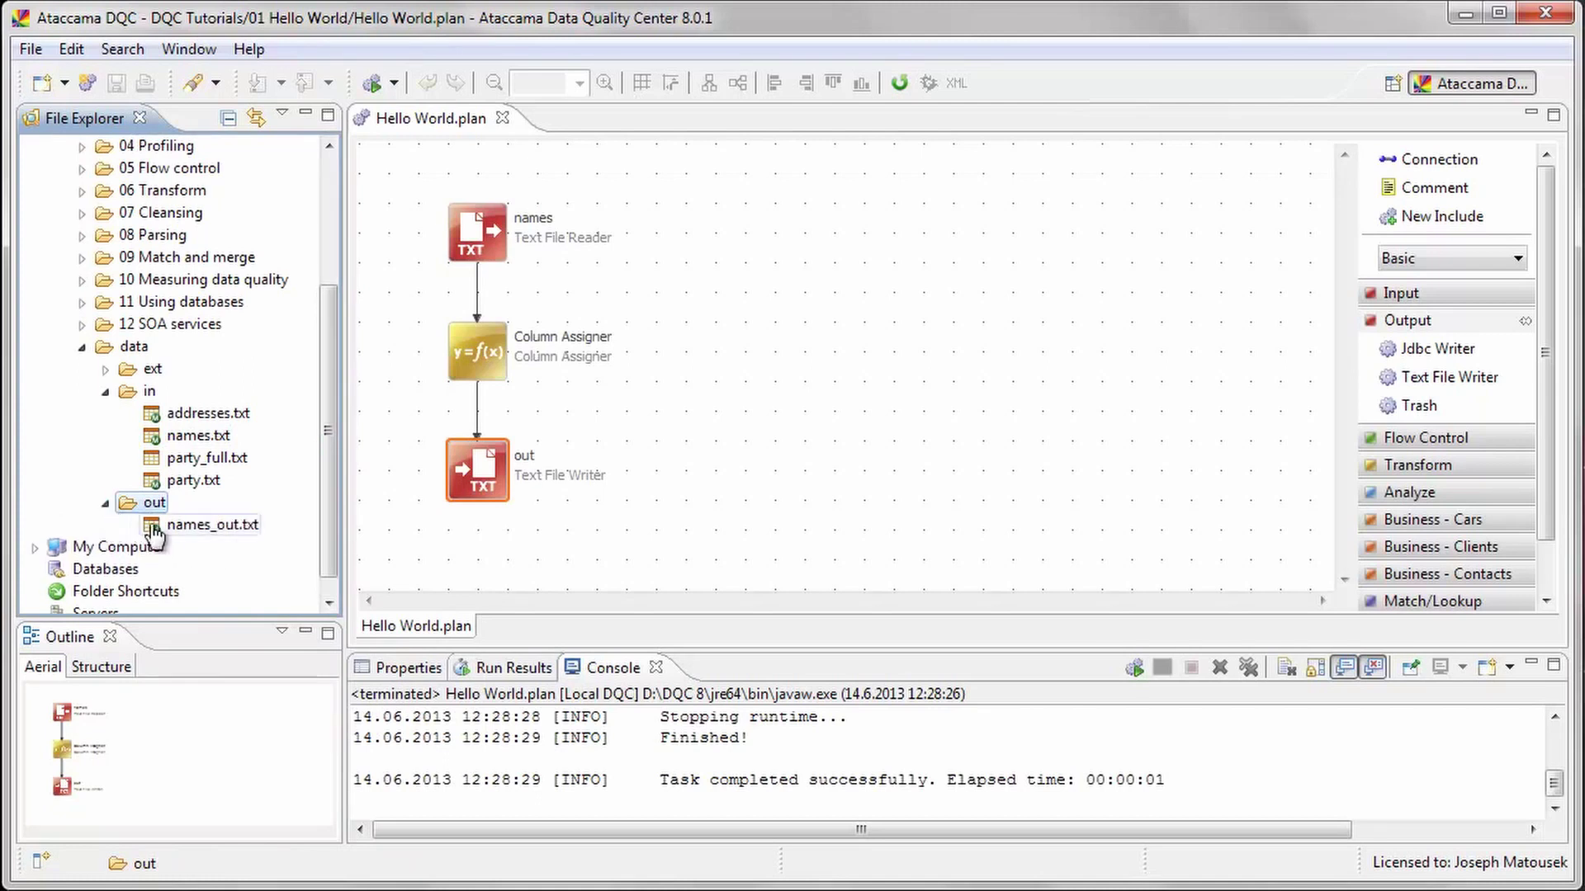
# Step: Open names_out.txt to view its src_full_name, pur_hello and pur_count records
pyautogui.click(204, 534)
pyautogui.doubleClick(204, 532)
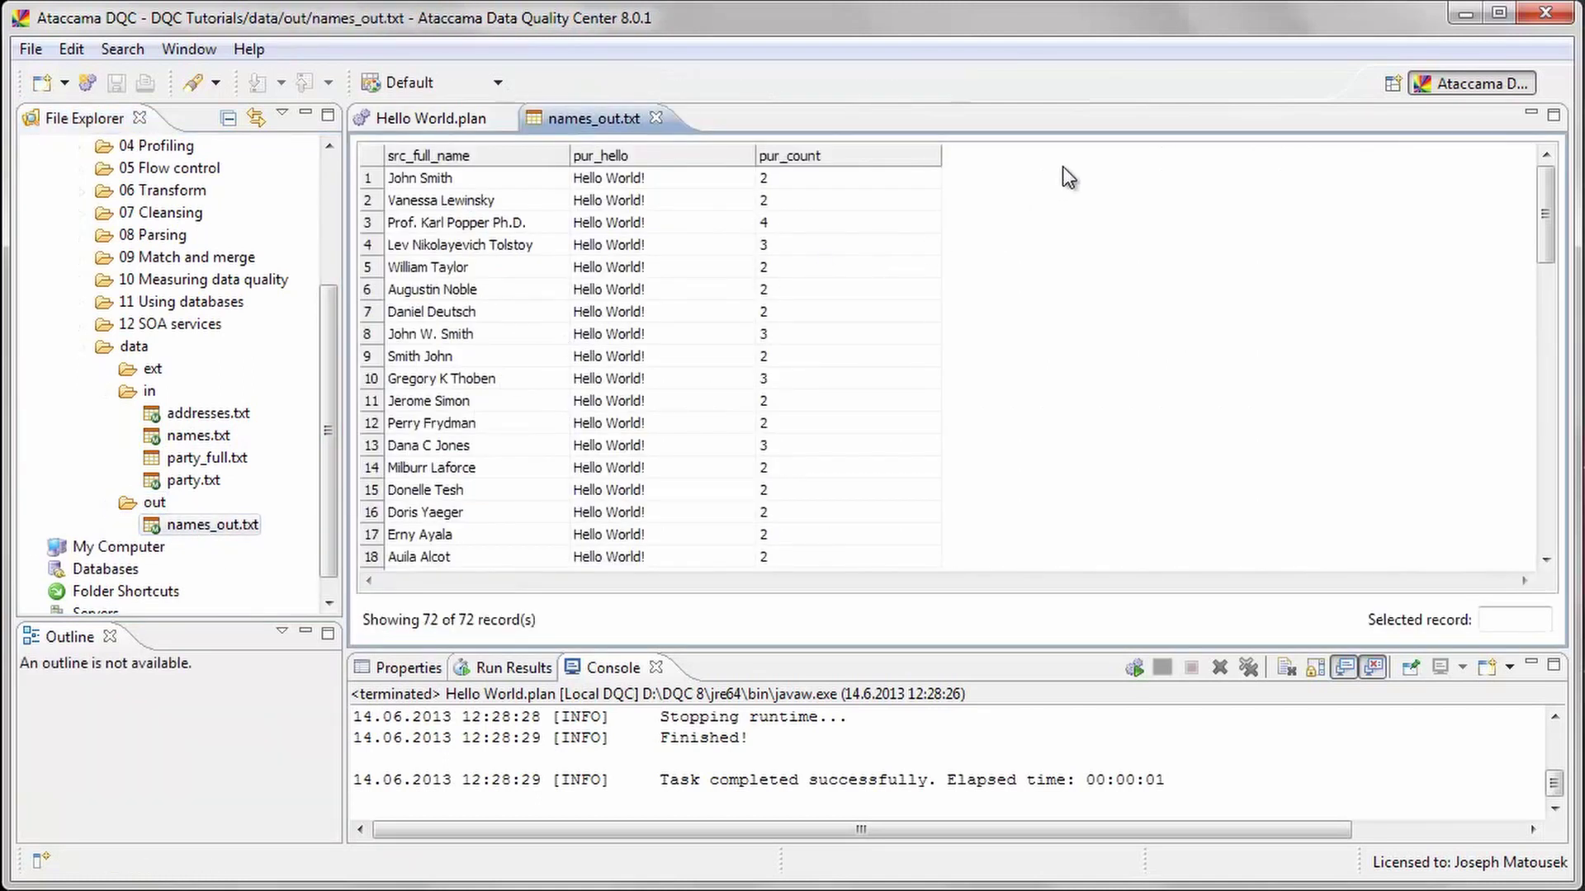